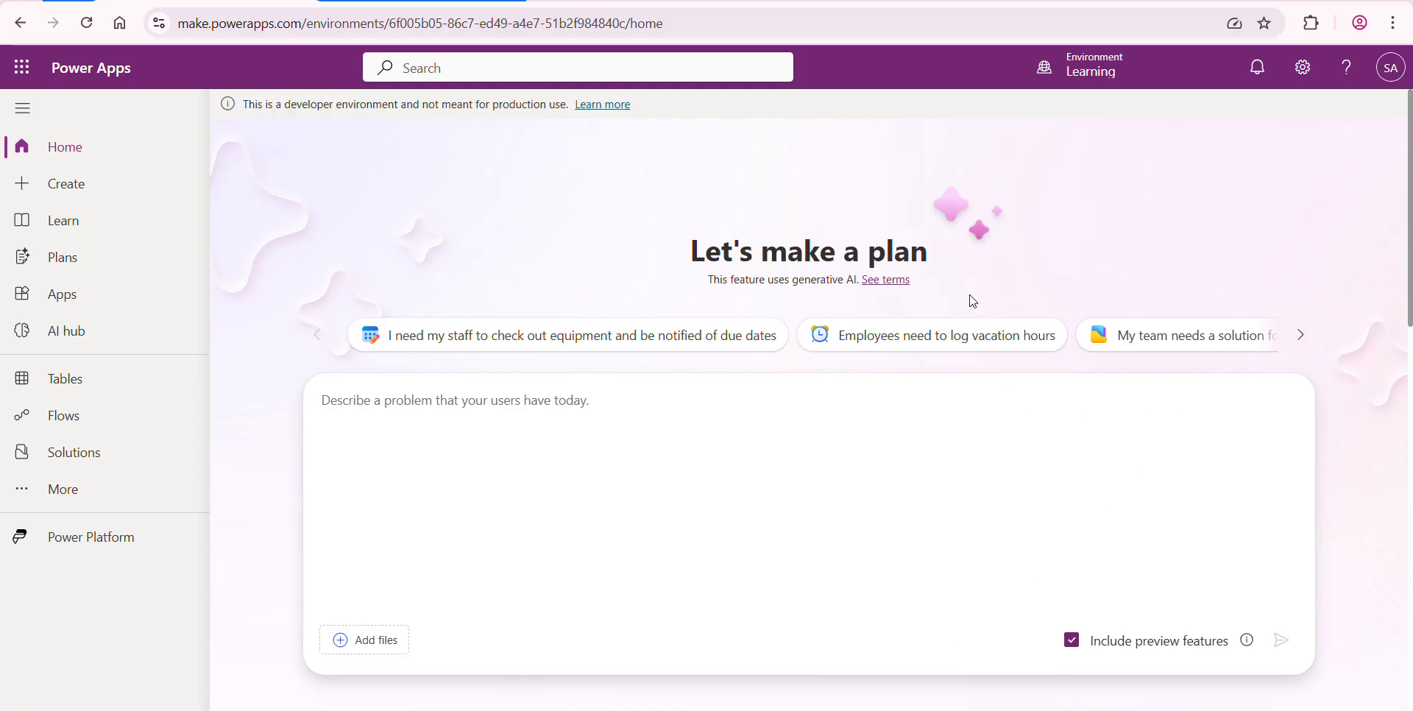
{"action": "key", "text": "ctrl+t"}
{"action": "type", "text": "https://www.youtube.com/@learnwith-uzair"}
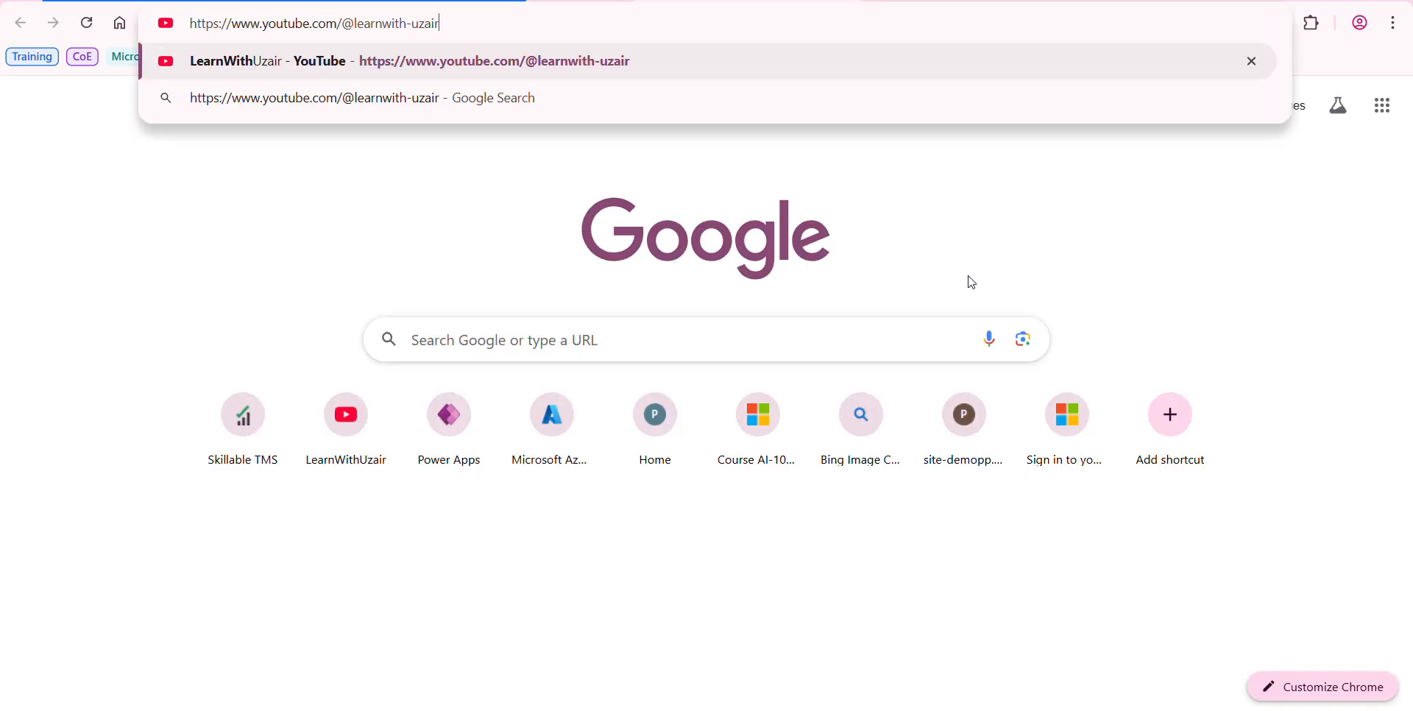
{"action": "key", "text": "Return"}
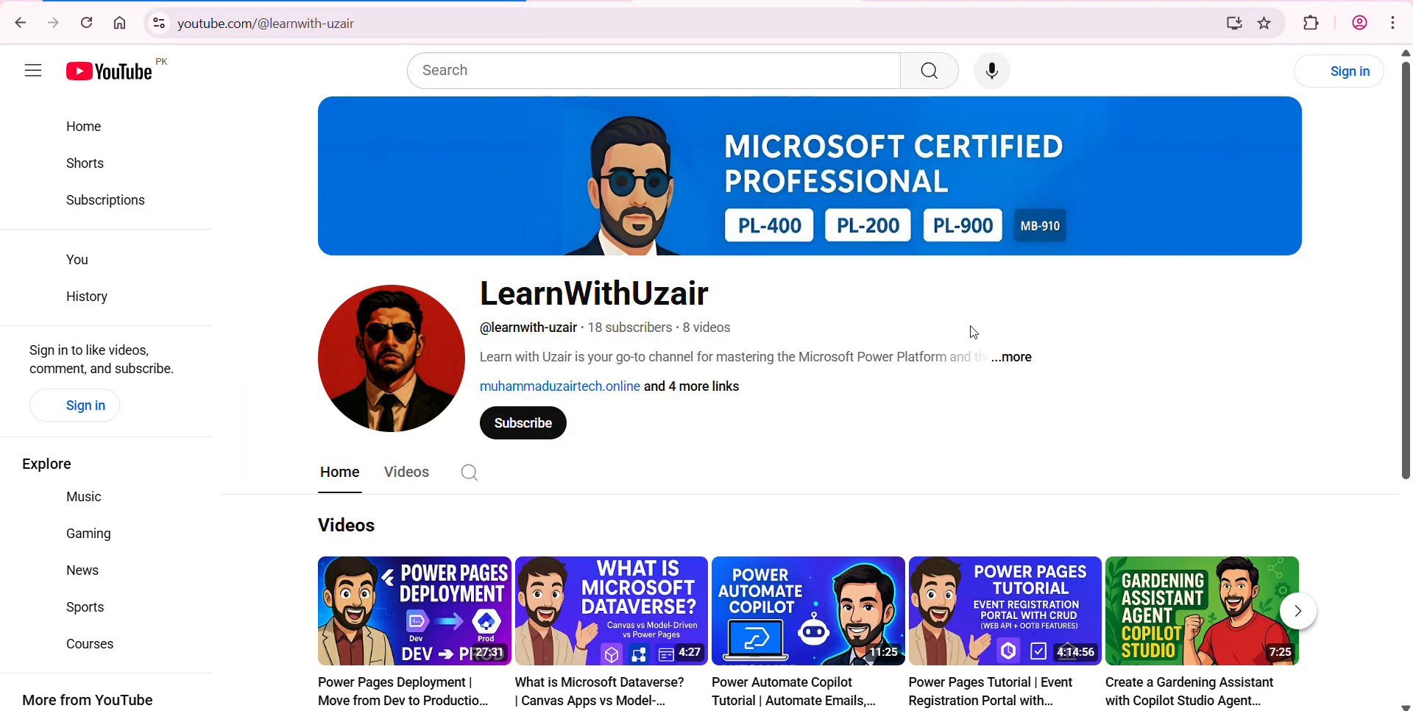
{"action": "scroll", "coordinate": [1001, 560], "scroll_direction": "down", "scroll_amount": 3}
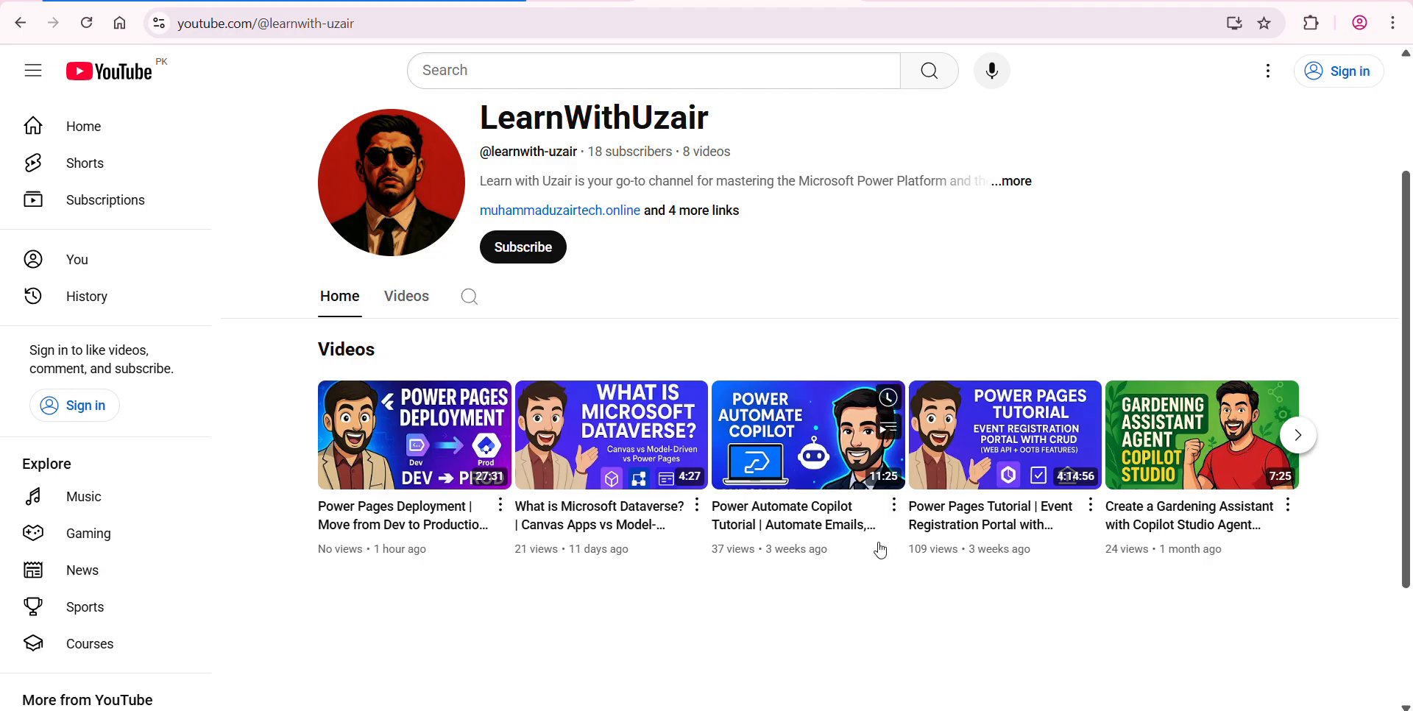
{"action": "mouse_move", "coordinate": [1057, 418]}
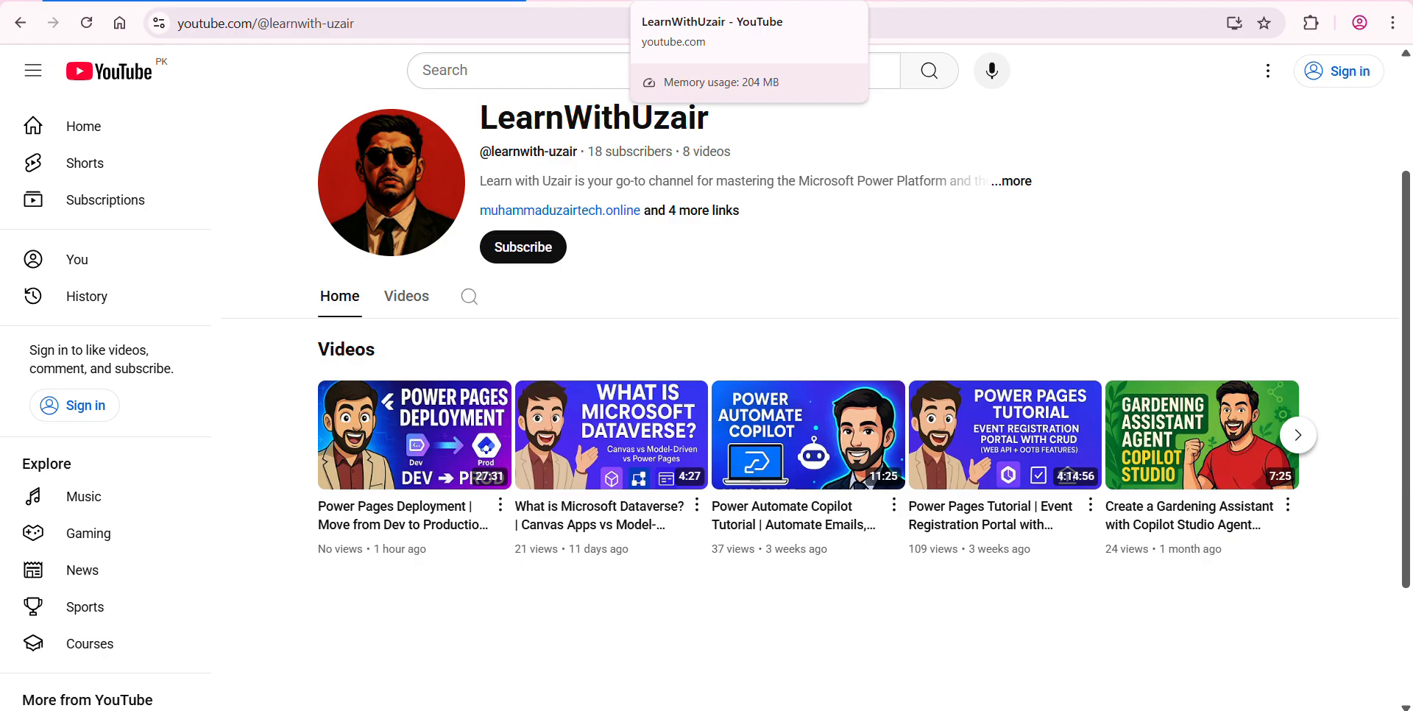
{"action": "left_click", "coordinate": [841, 1]}
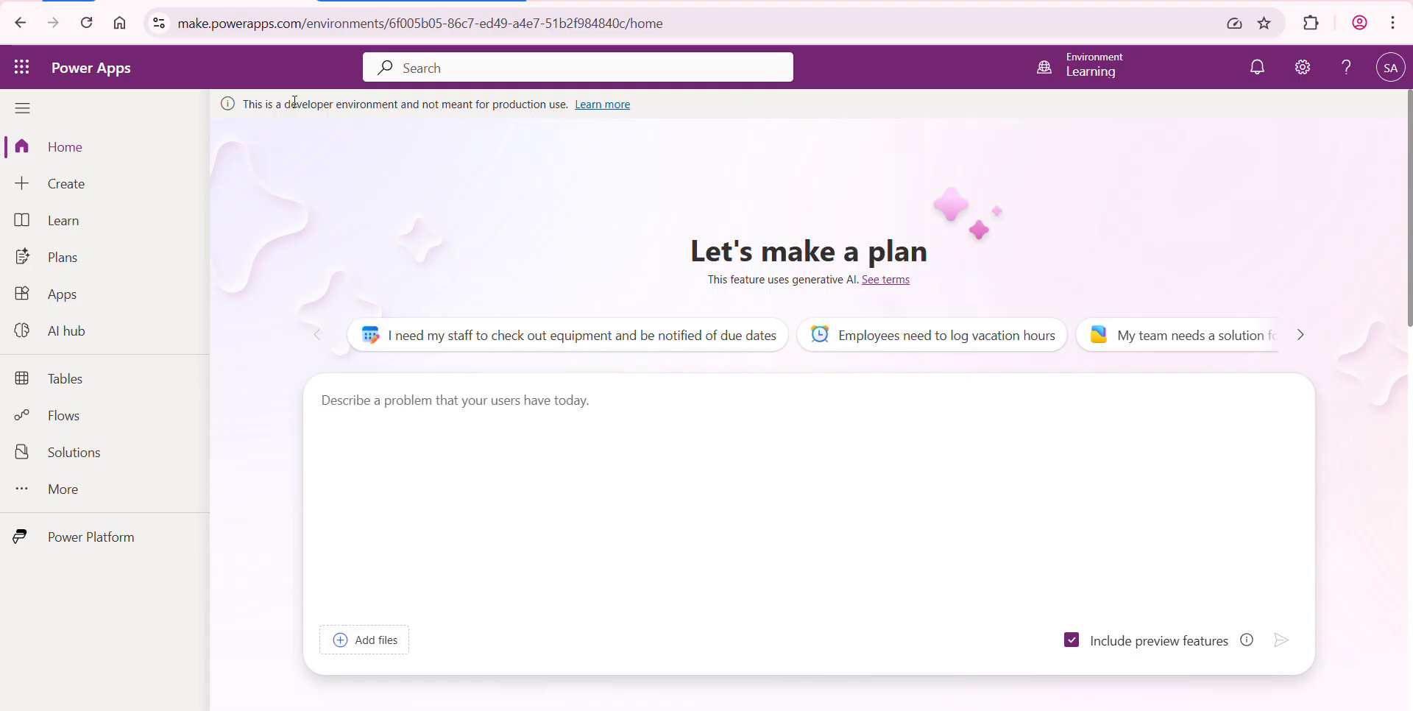
- List all apps in the Learning environment and select the Power Pages Management app
{"action": "left_click", "coordinate": [86, 310]}
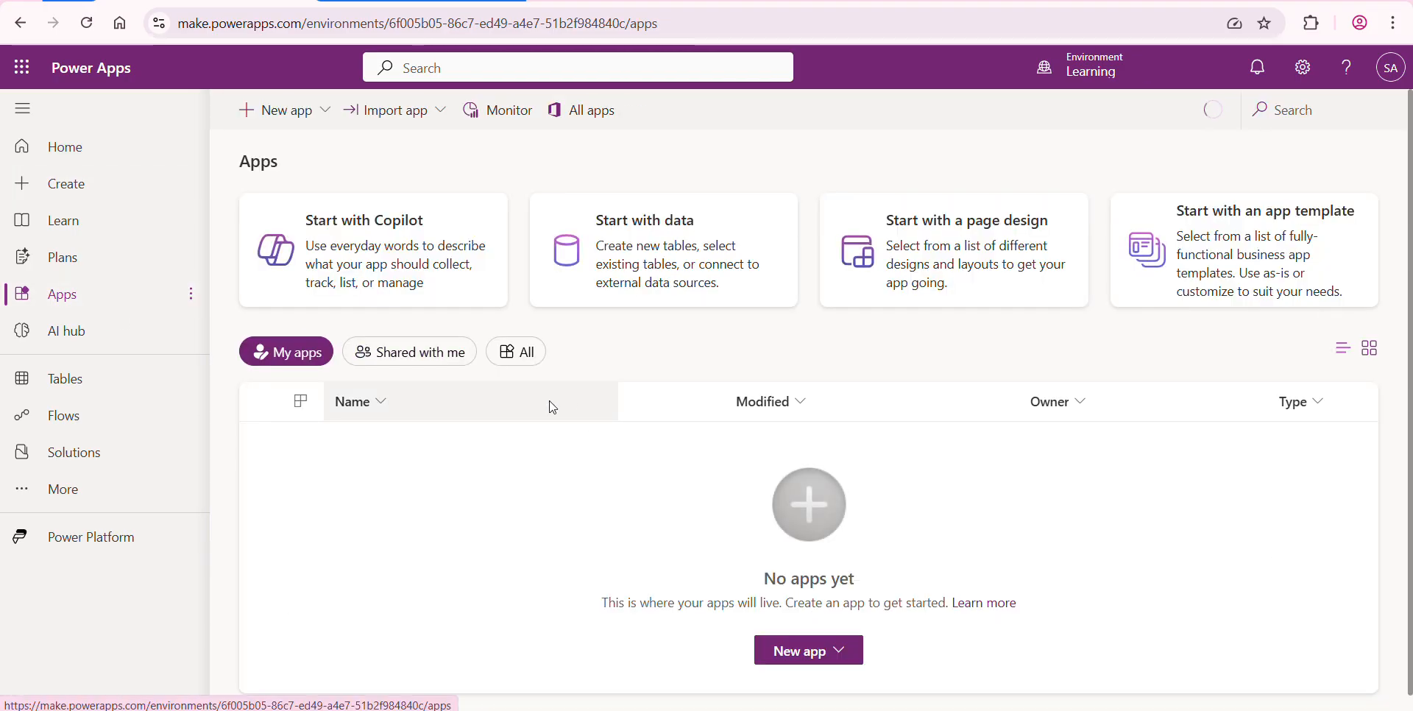
{"action": "left_click", "coordinate": [519, 362]}
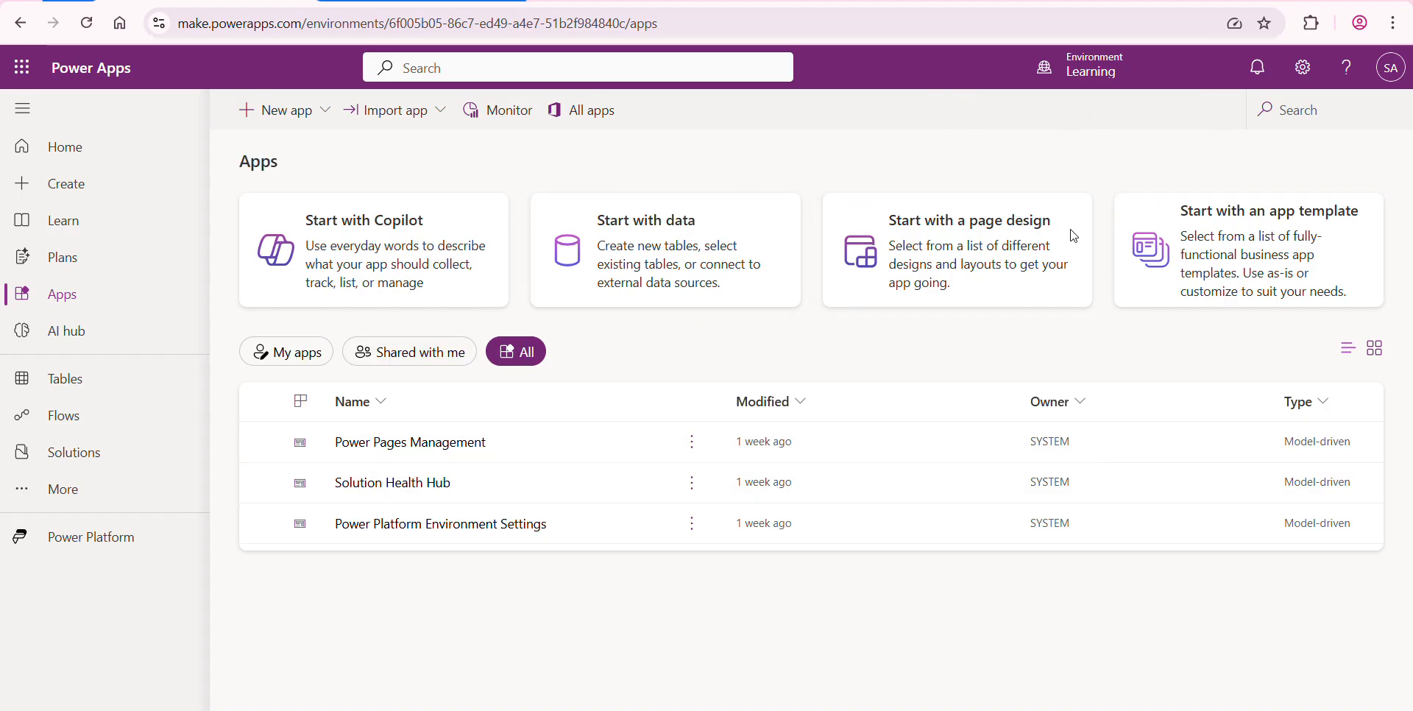
{"action": "left_click", "coordinate": [265, 441]}
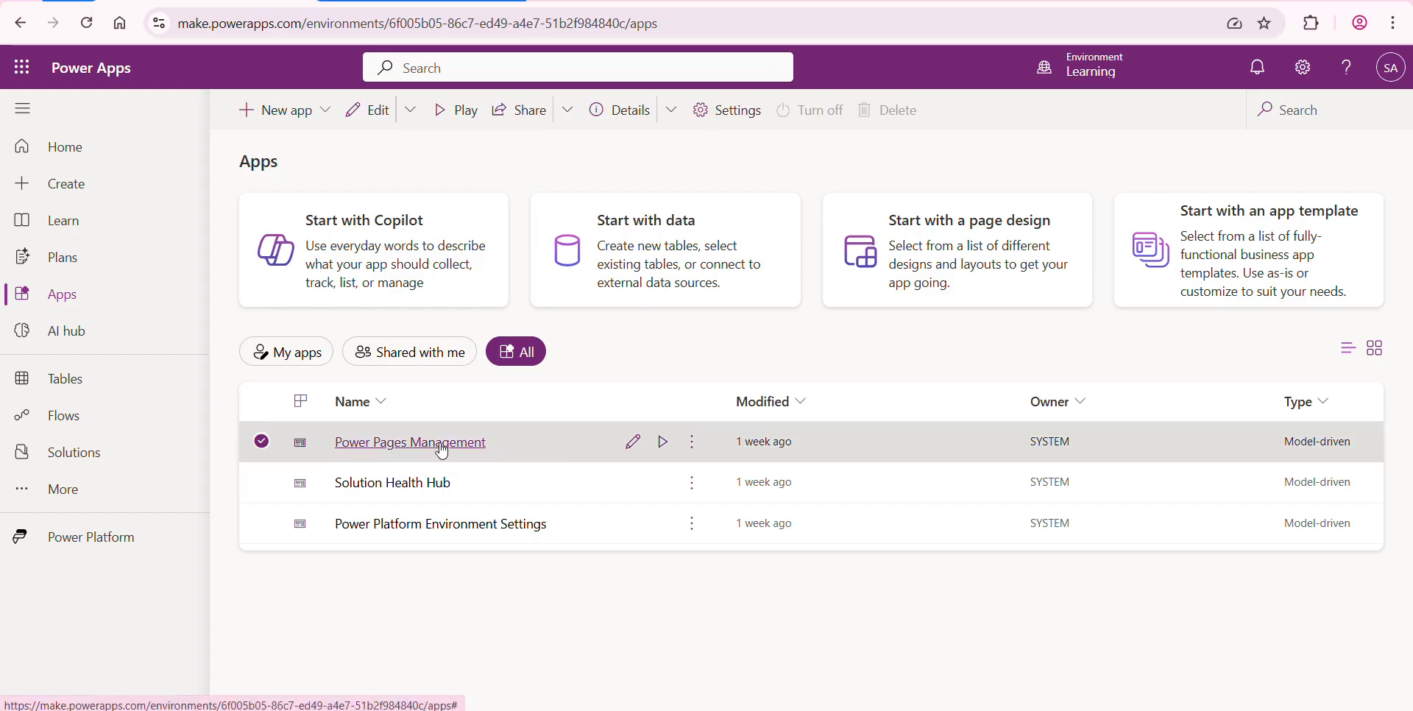
- Switch to the Power Platform admin center and open the details of the Event Registration Power Pages site in the Learning environment
{"action": "mouse_move", "coordinate": [1101, 78]}
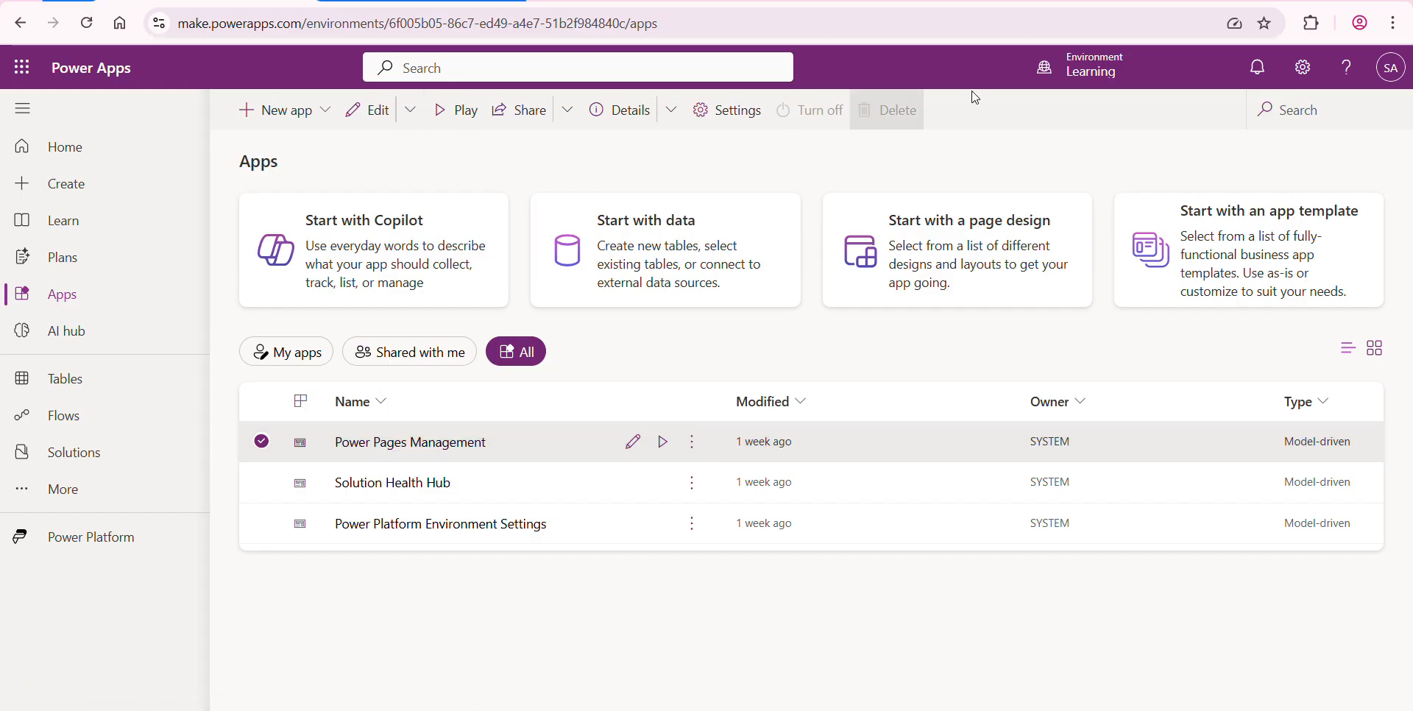
{"action": "left_click", "coordinate": [1303, 67]}
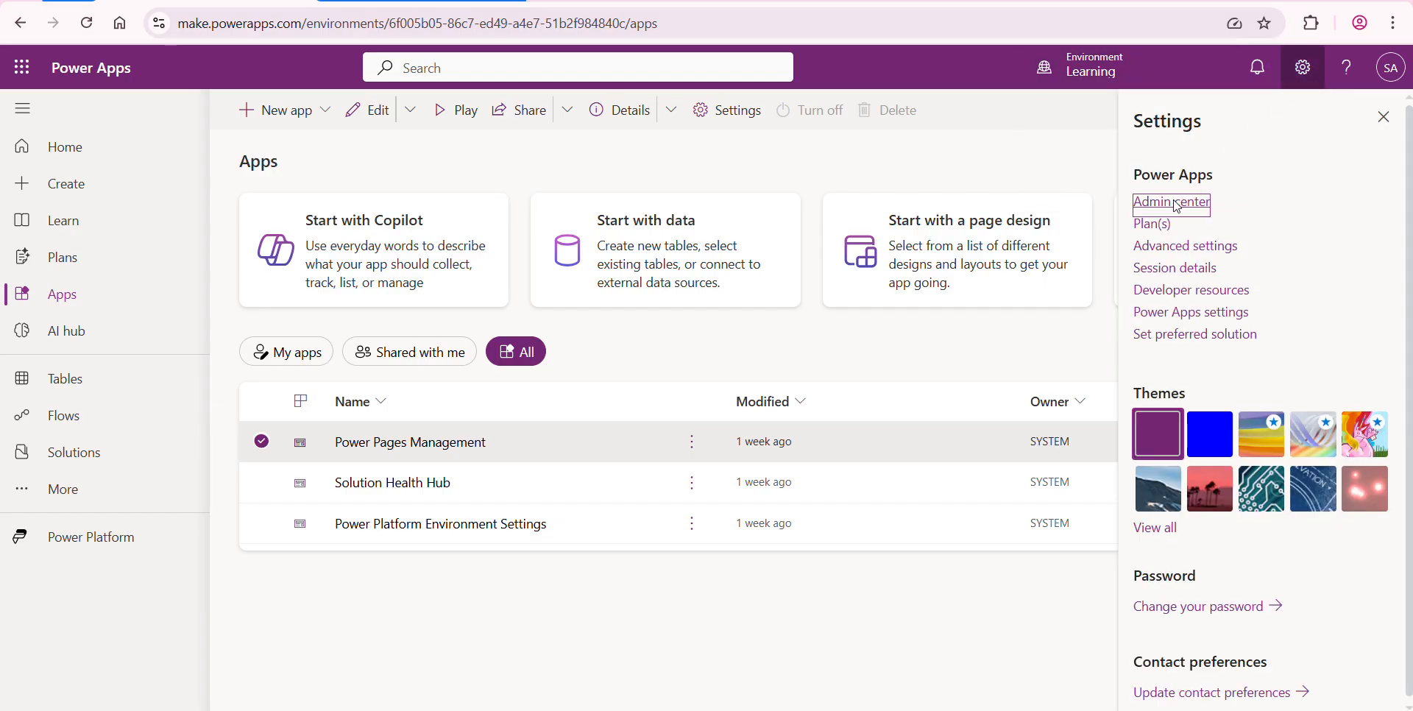
{"action": "left_click", "coordinate": [1178, 203]}
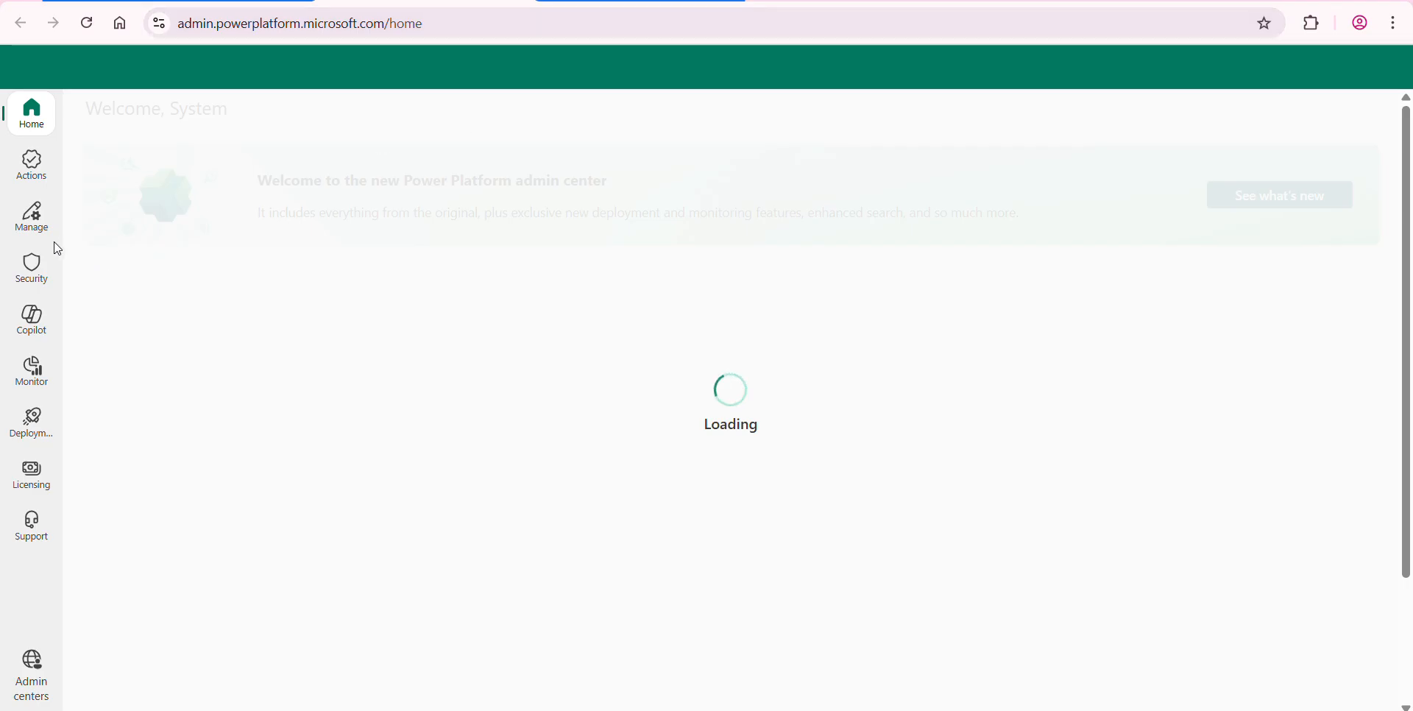
{"action": "left_click", "coordinate": [32, 217]}
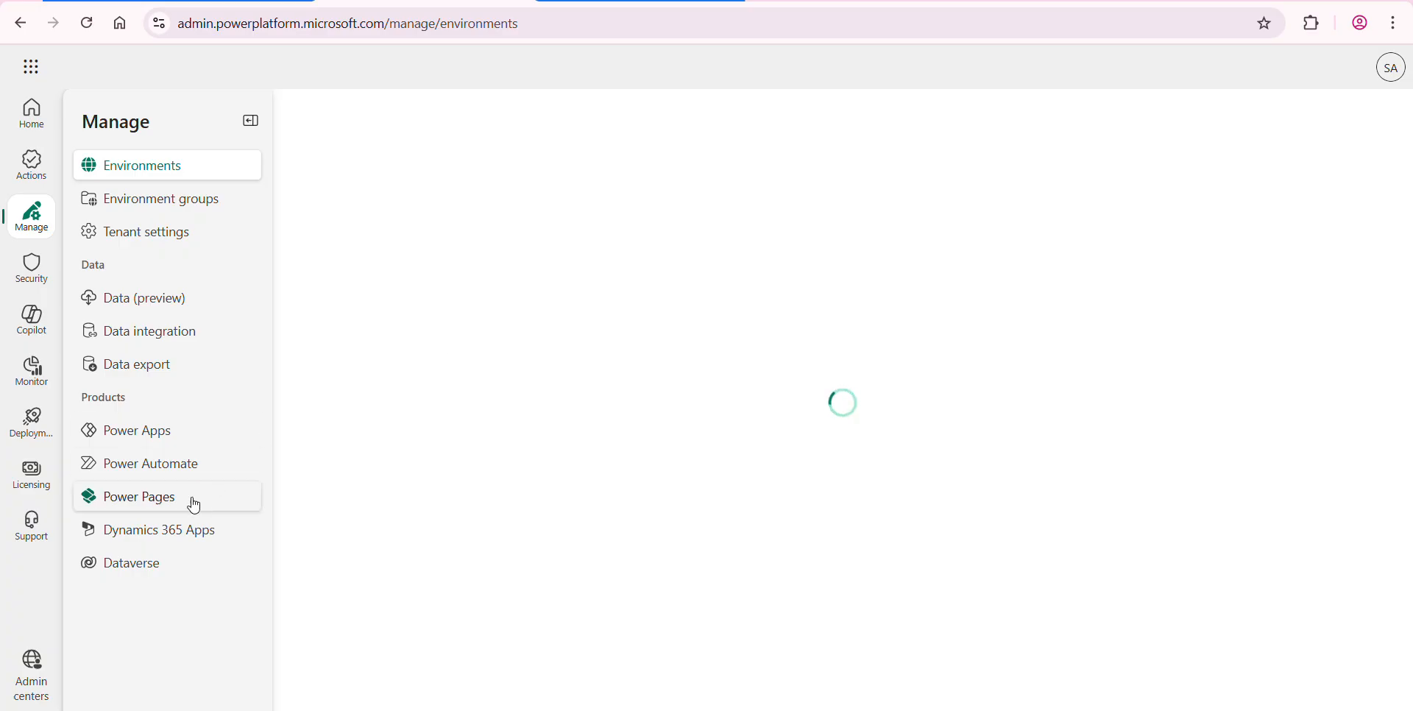
{"action": "left_click", "coordinate": [151, 508]}
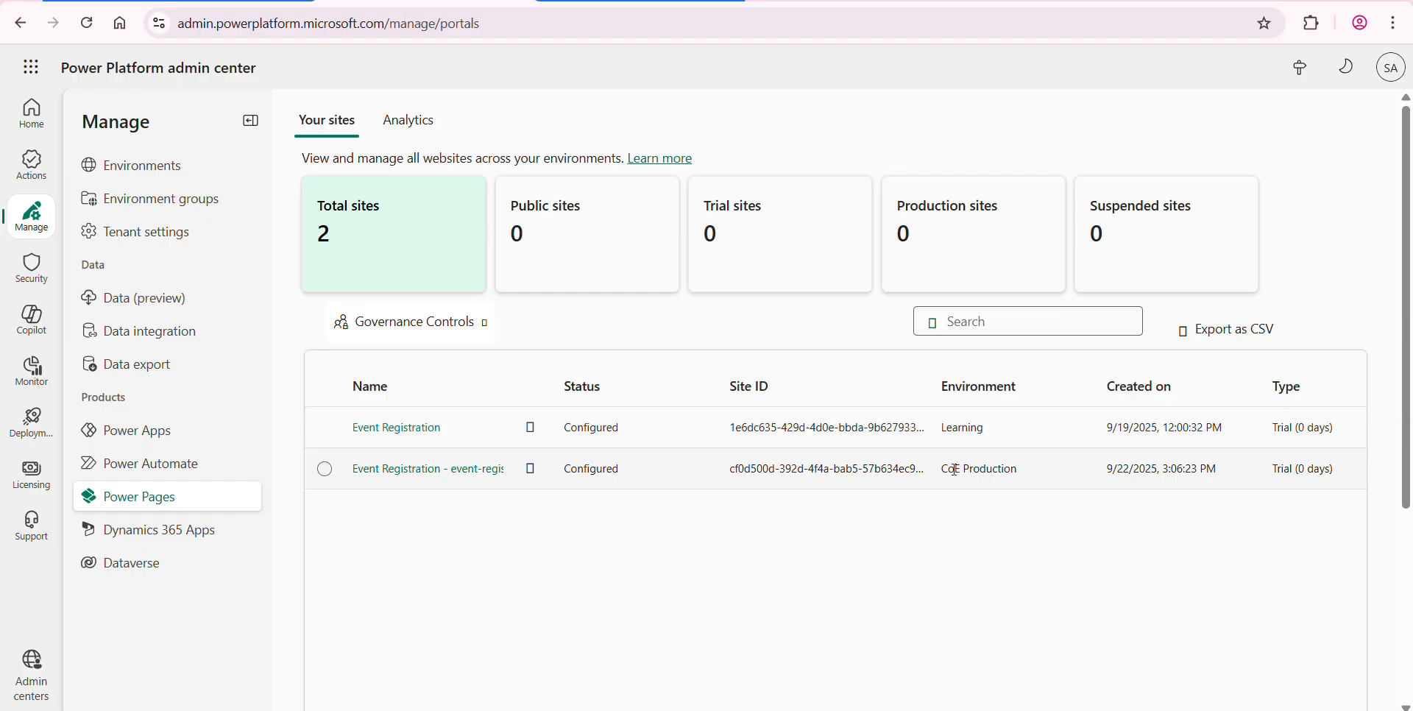
{"action": "left_click", "coordinate": [396, 431]}
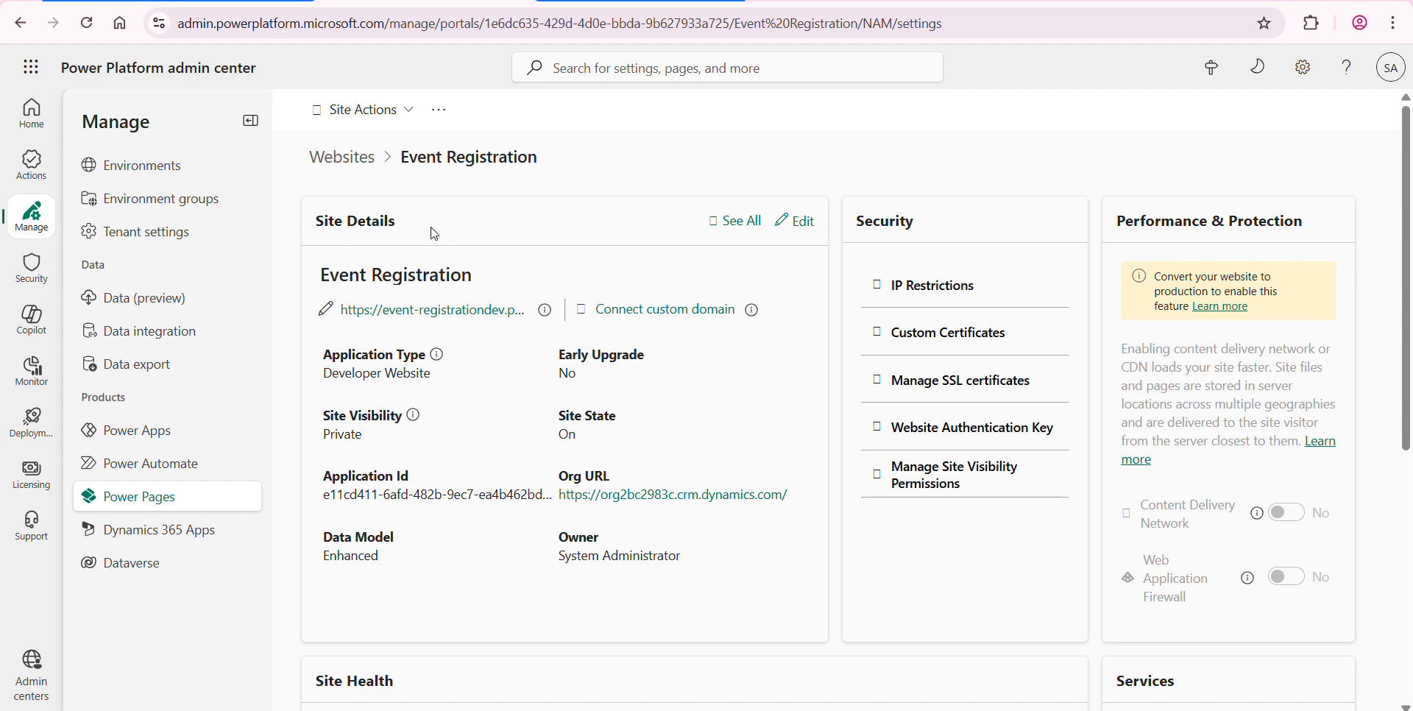
- Check the Event Registration site's data model and compare it with the Power Pages Management app in the Power Apps list
{"action": "left_click_drag", "start_coordinate": [323, 536], "coordinate": [394, 531]}
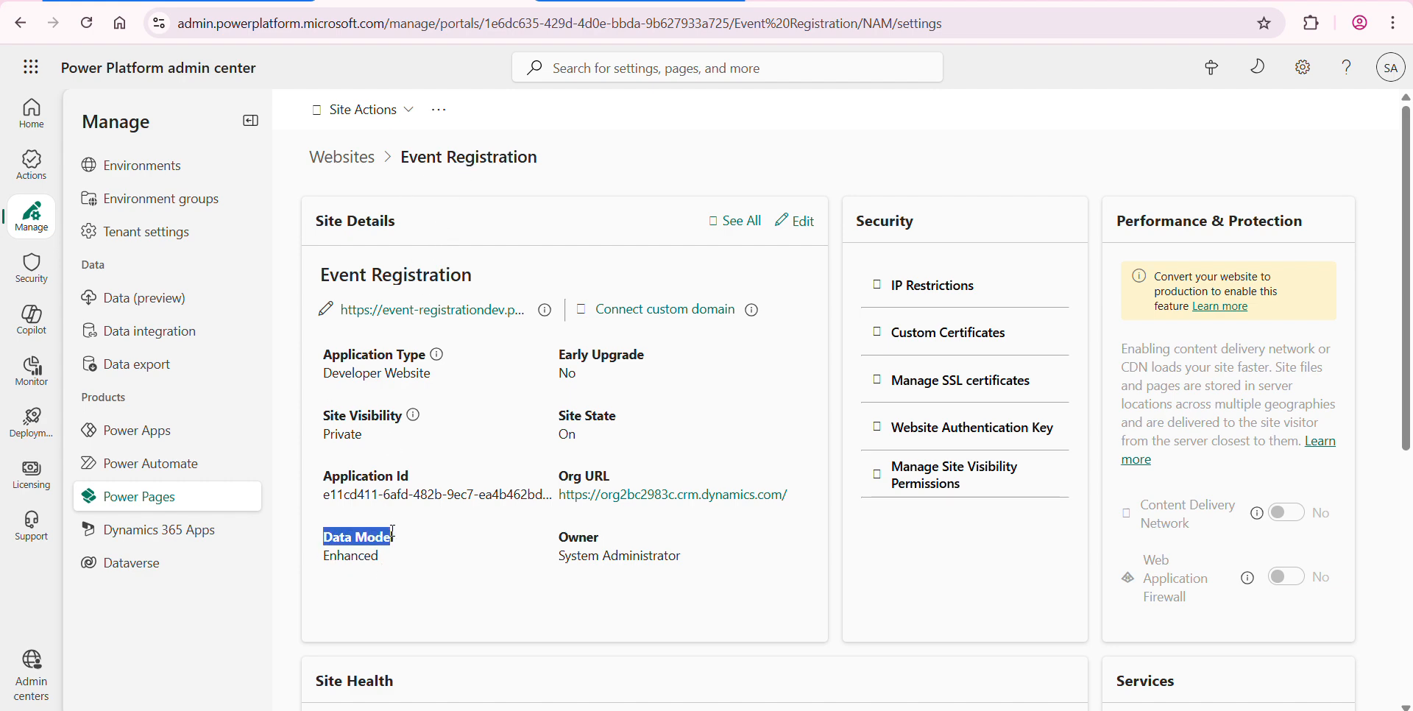
{"action": "double_click", "coordinate": [352, 556]}
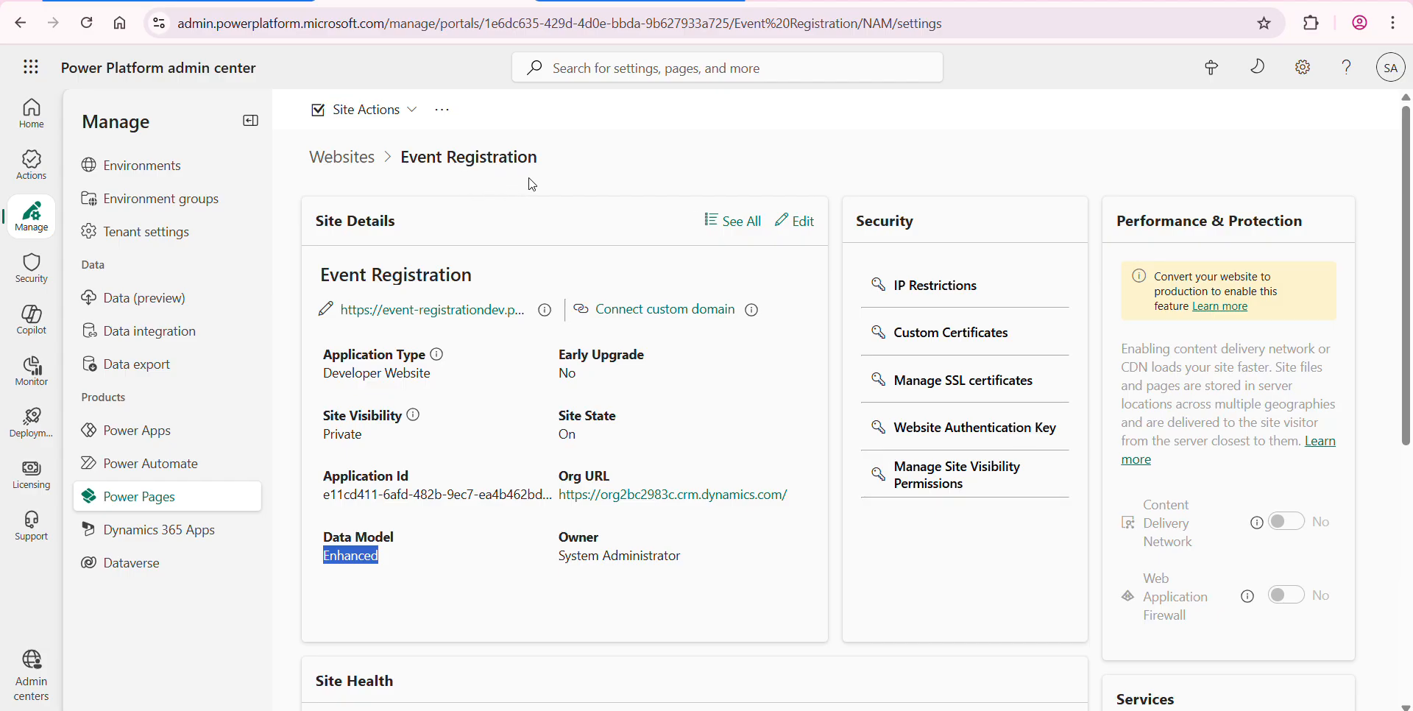
{"action": "left_click", "coordinate": [202, 0]}
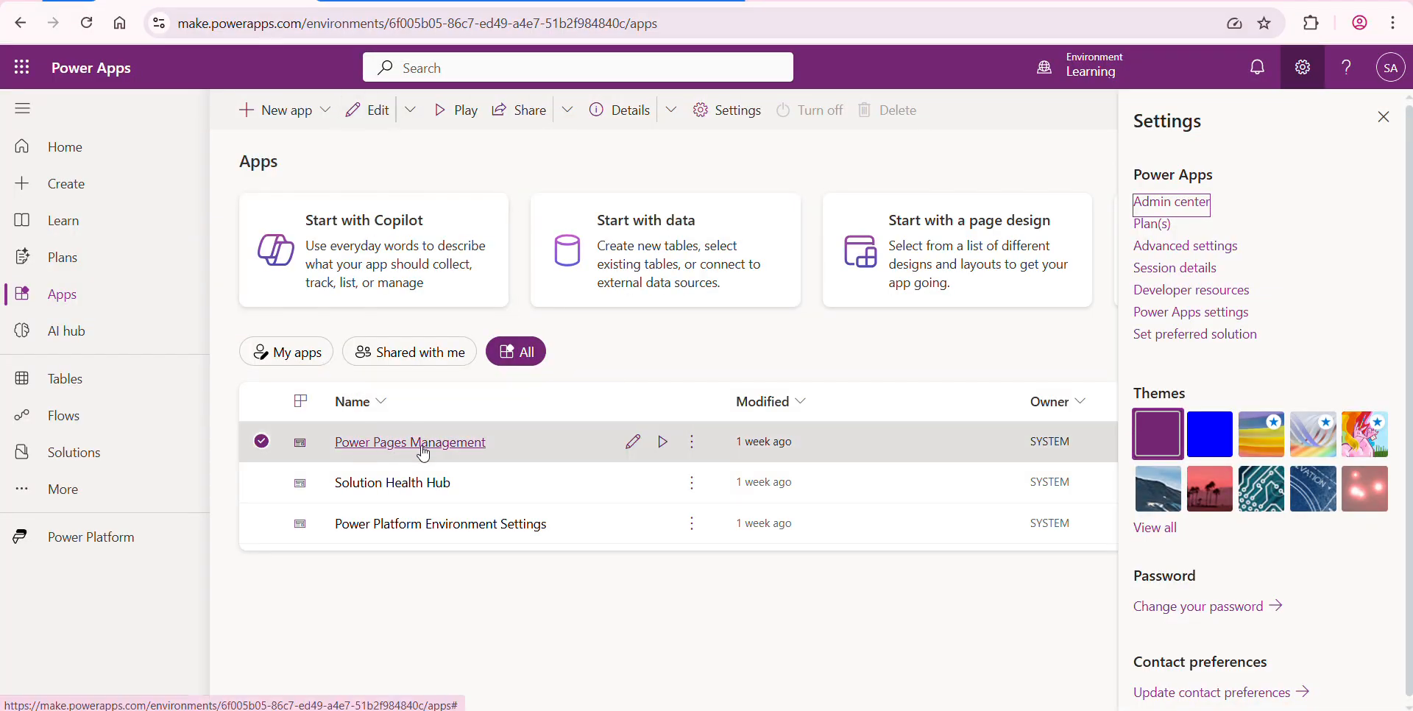
{"action": "left_click", "coordinate": [402, 1]}
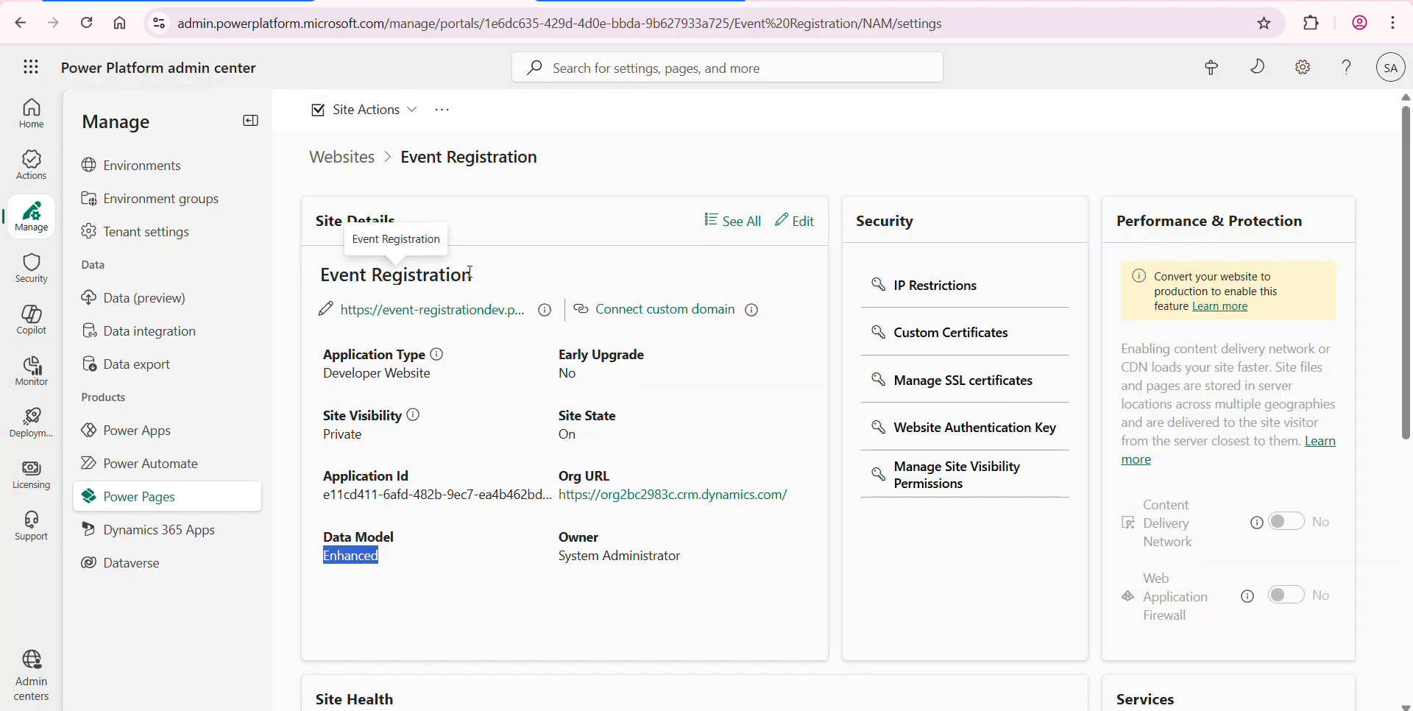
{"action": "left_click", "coordinate": [219, 1]}
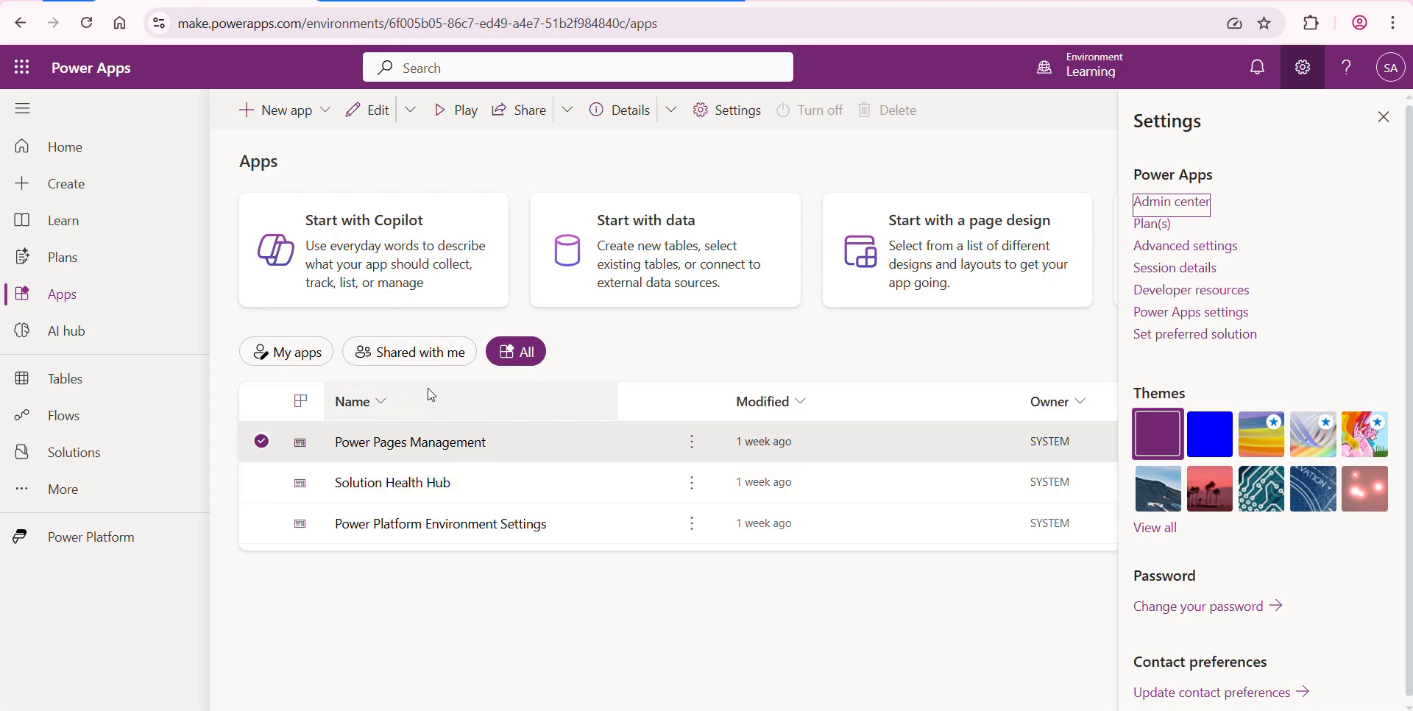
{"action": "left_click", "coordinate": [426, 2]}
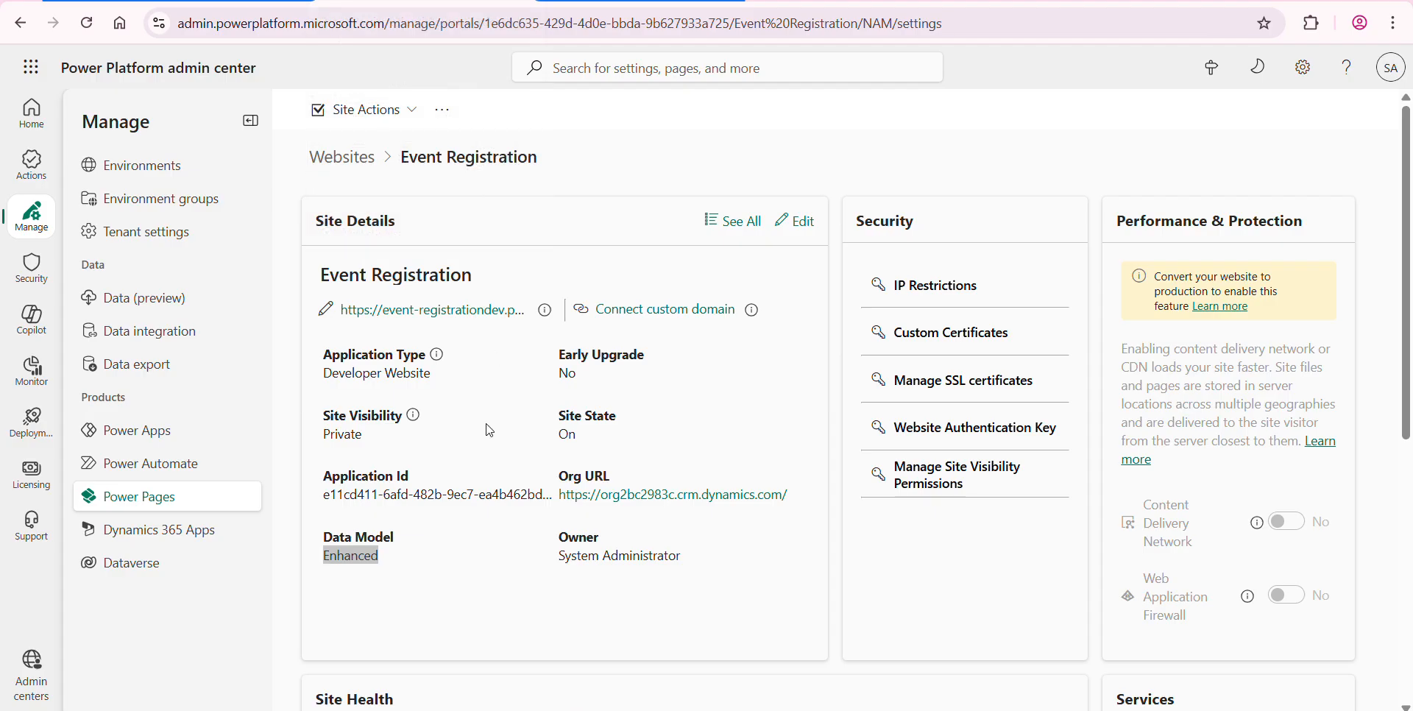
{"action": "double_click", "coordinate": [403, 557]}
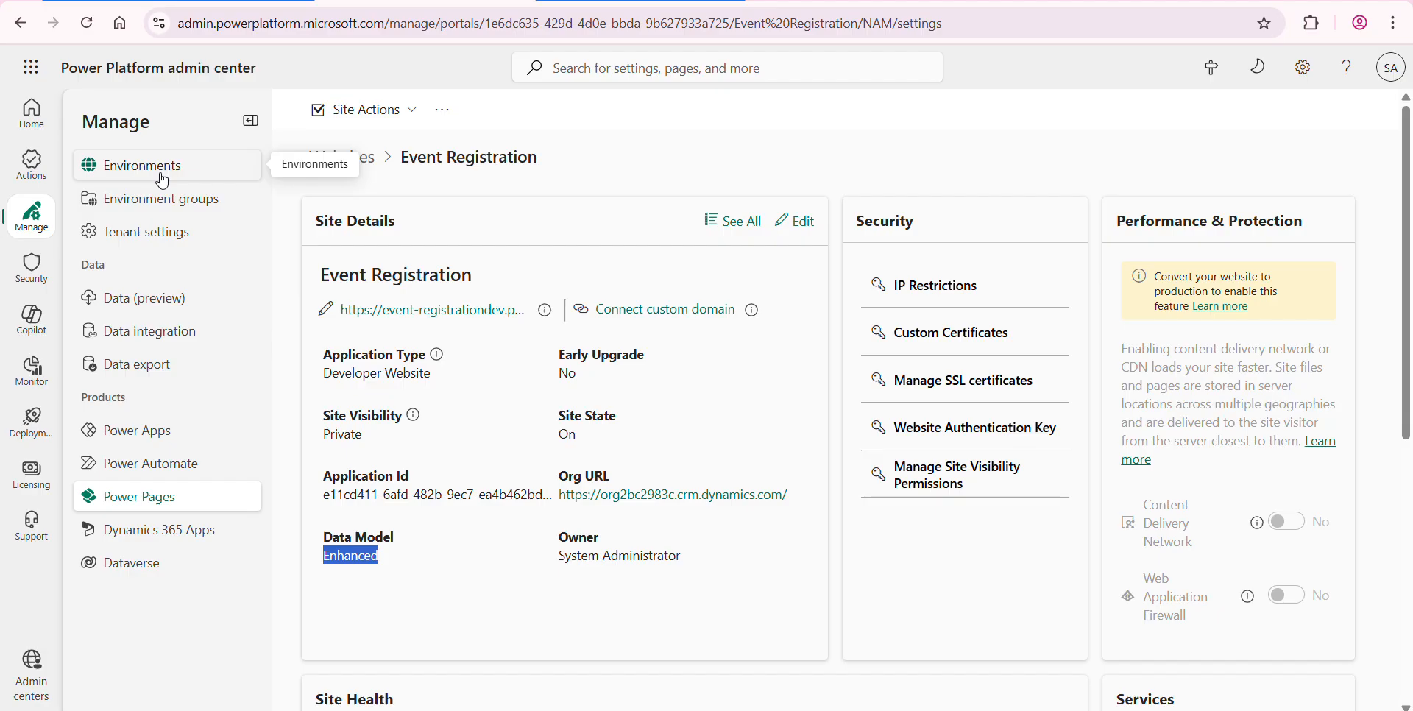
{"action": "left_click", "coordinate": [333, 543]}
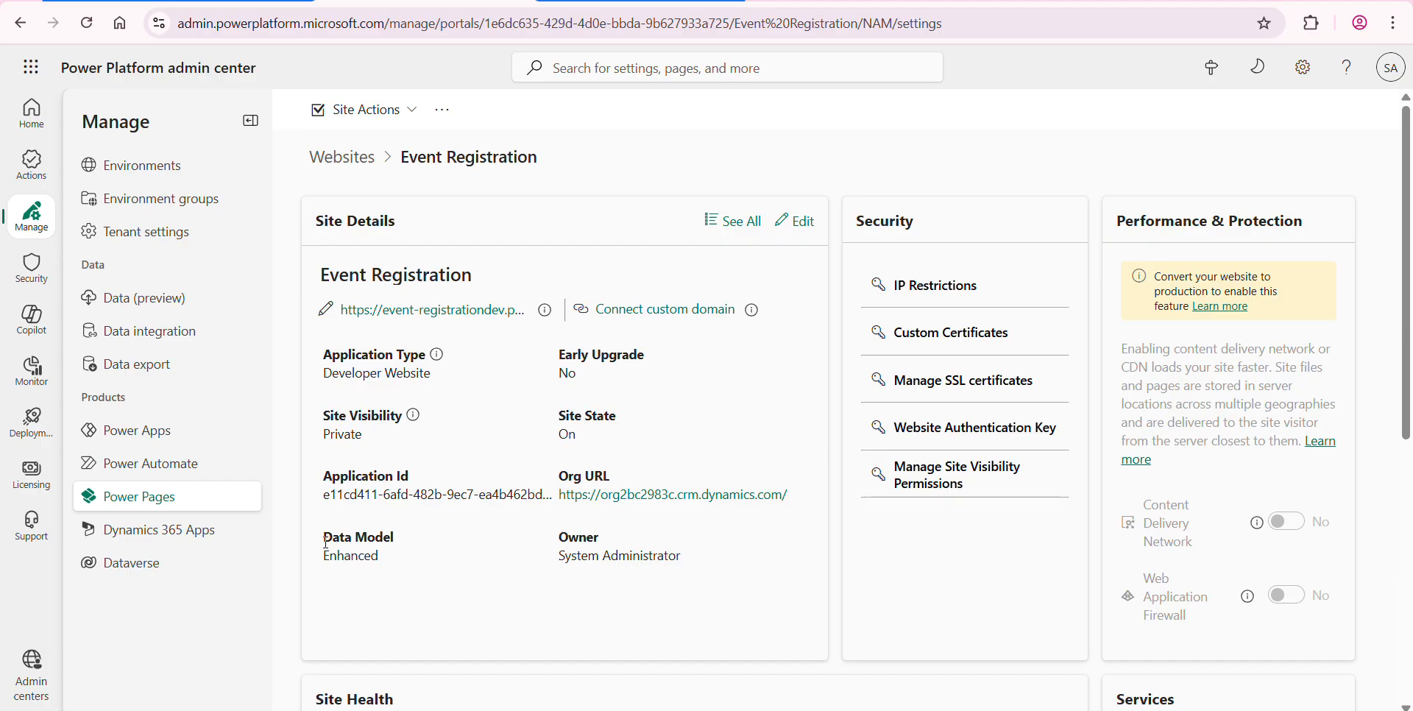
- Open the Learning environment's Power Pages sites and disable the switch to the enhanced data model
{"action": "left_click", "coordinate": [154, 173]}
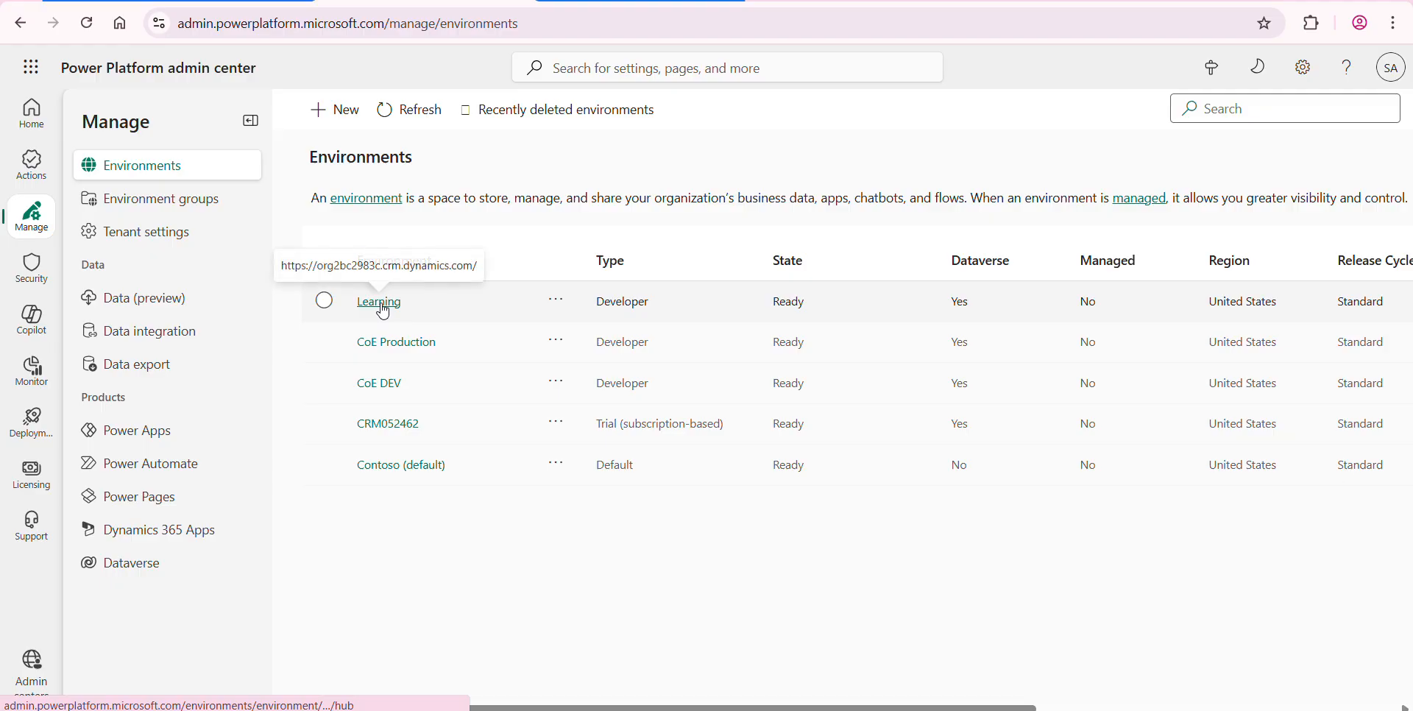
{"action": "left_click", "coordinate": [382, 304]}
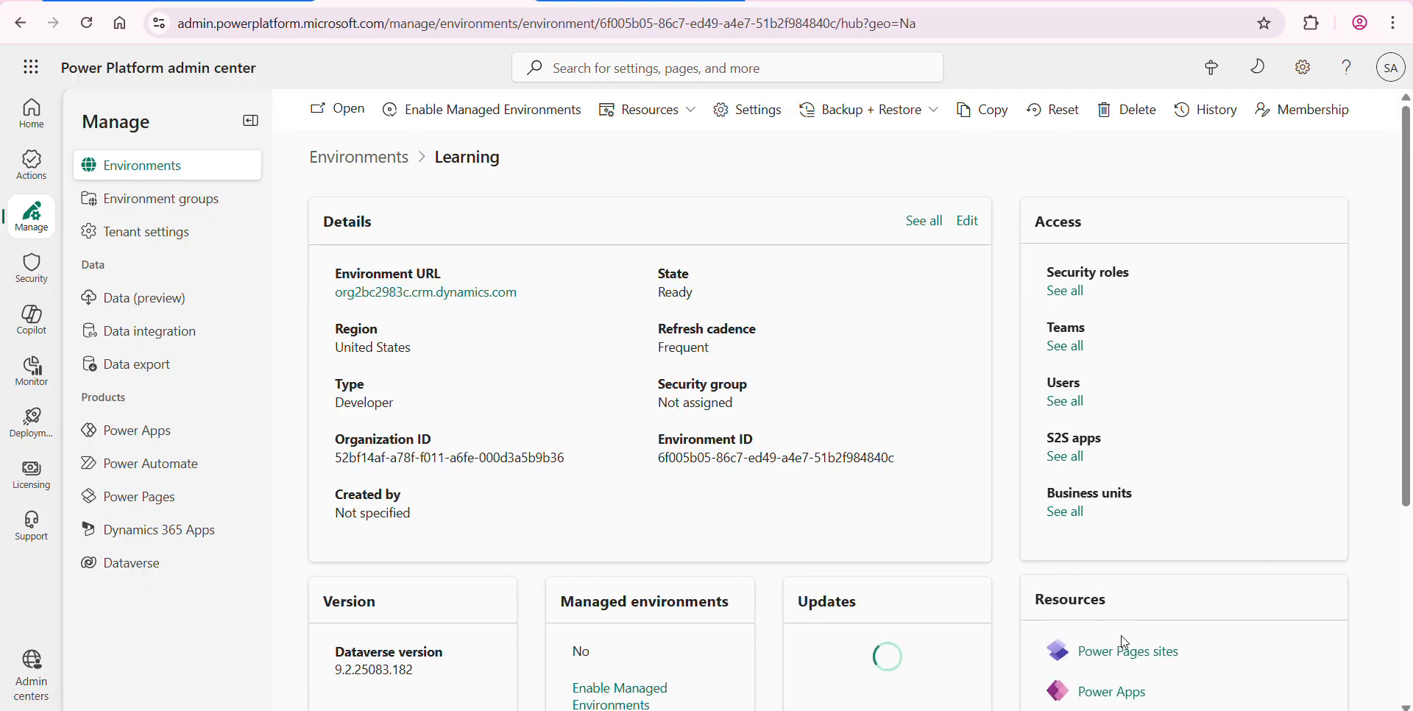
{"action": "left_click", "coordinate": [1110, 661]}
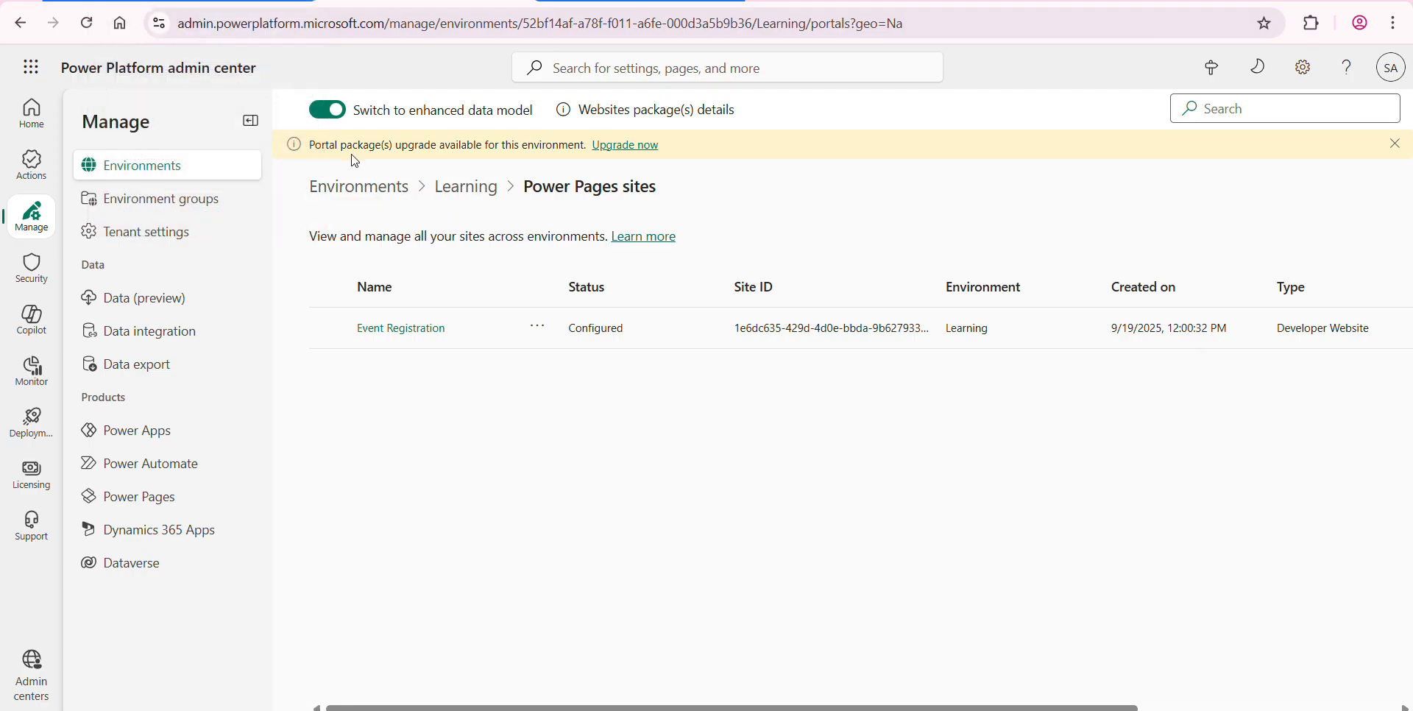
{"action": "left_click", "coordinate": [330, 117]}
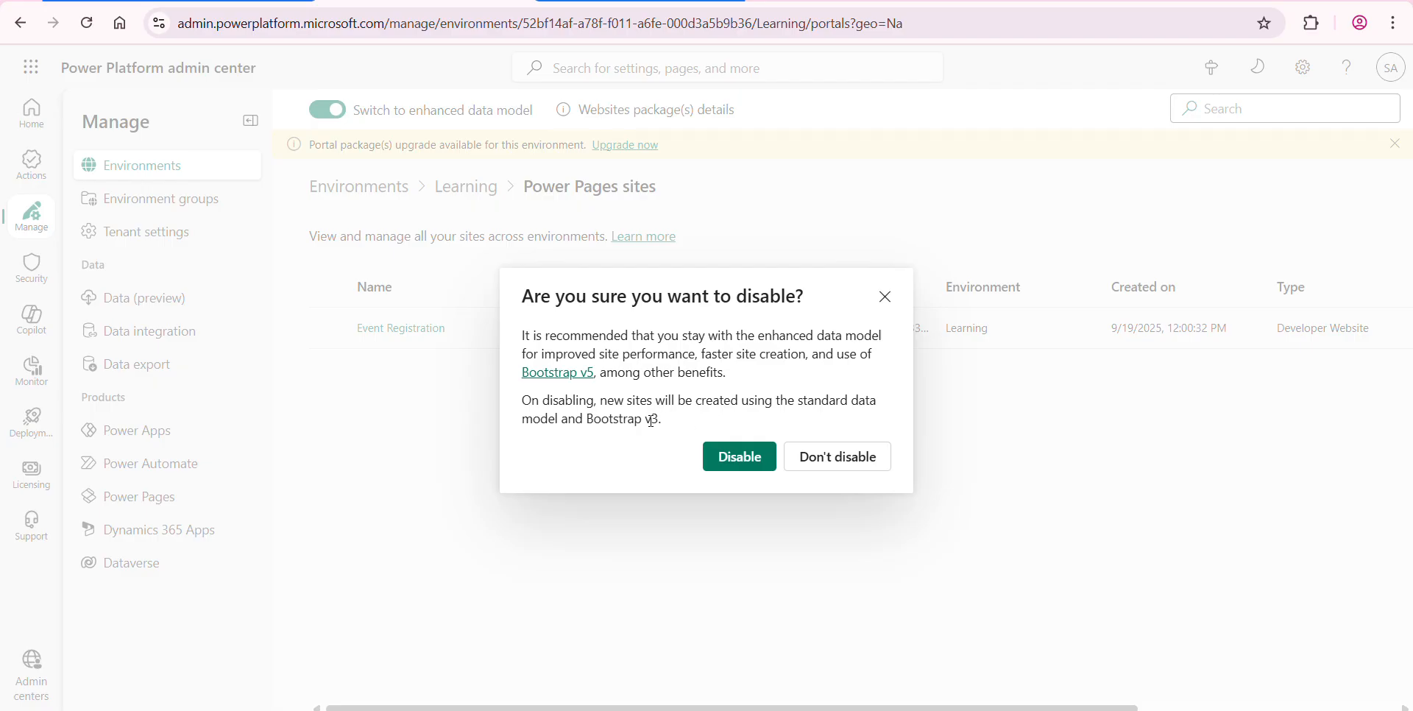
{"action": "left_click", "coordinate": [747, 457]}
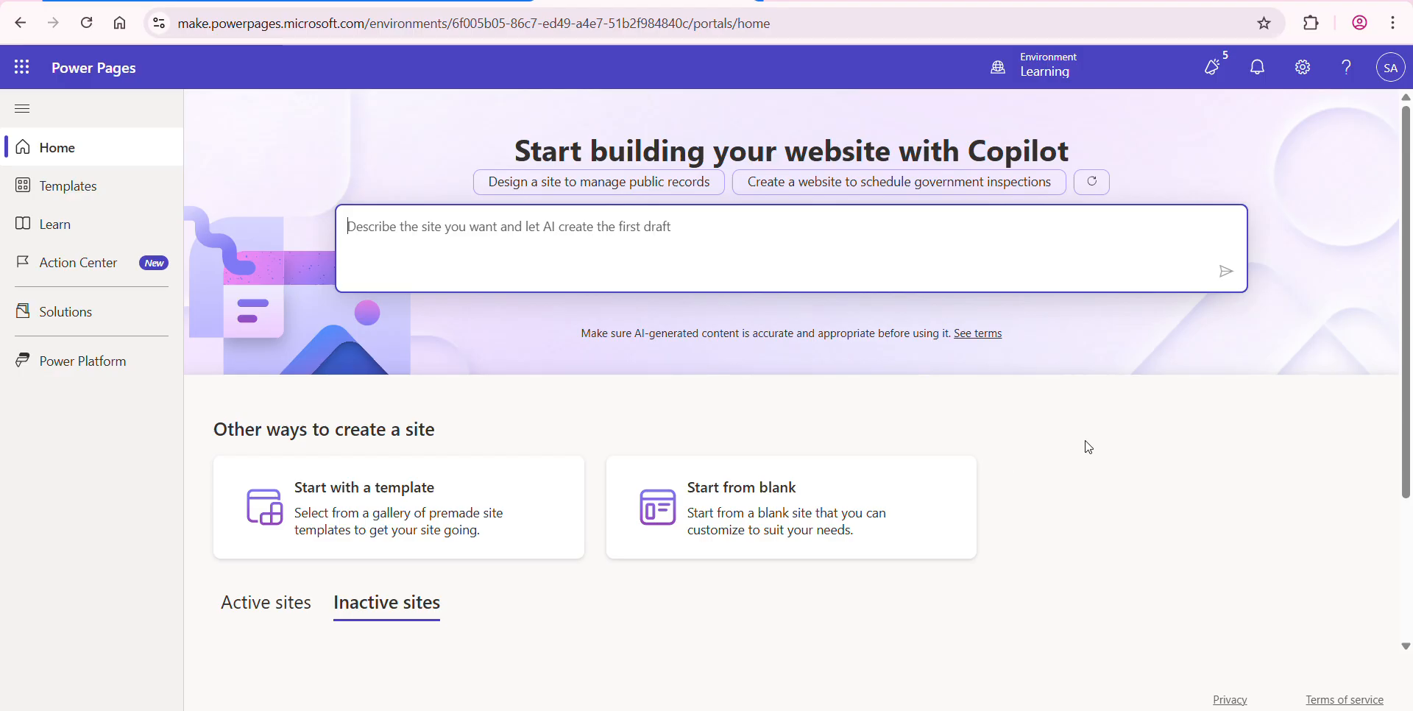
- Start a new blank Power Pages site and name it FirstPortal
{"action": "left_click", "coordinate": [747, 488]}
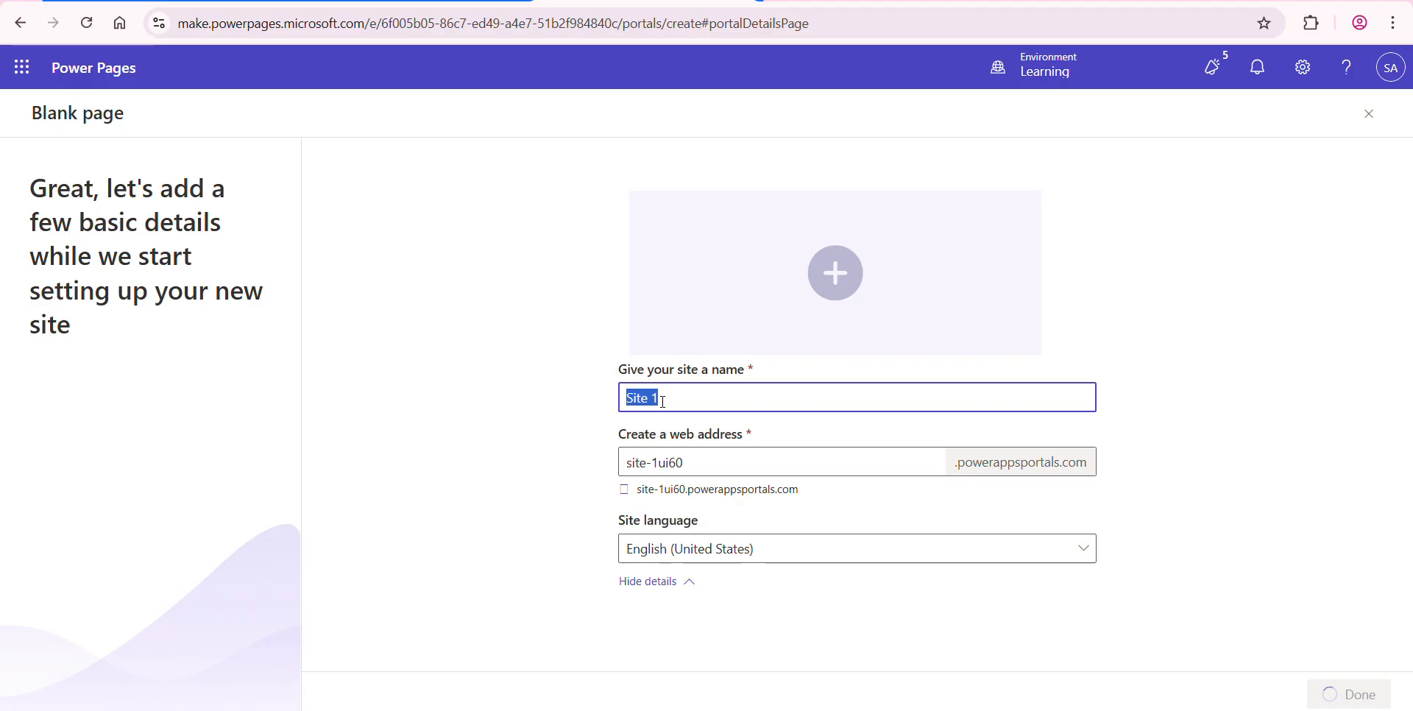
{"action": "type", "text": "FirstPor"}
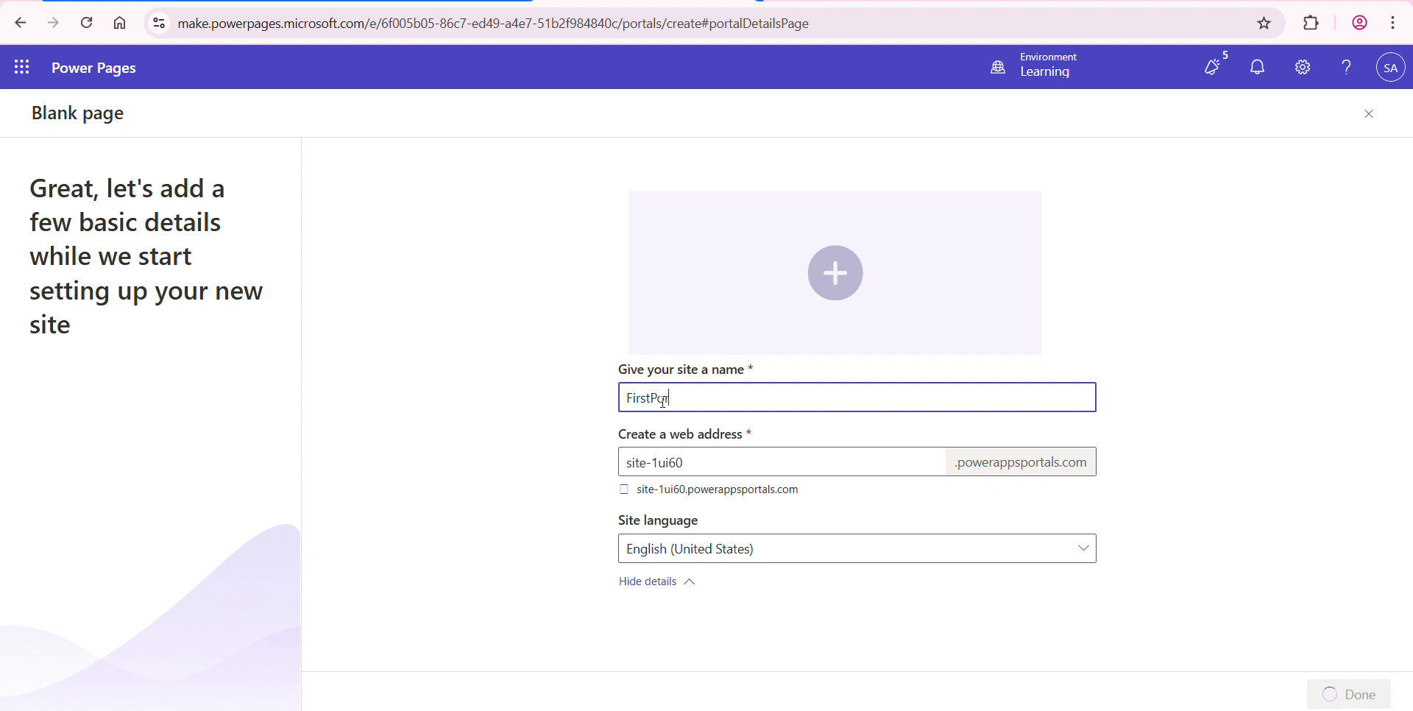
{"action": "type", "text": "tal"}
- Set the FirstPortal site's web address to afterlongtime-dev and create the site
{"action": "triple_click", "coordinate": [660, 464]}
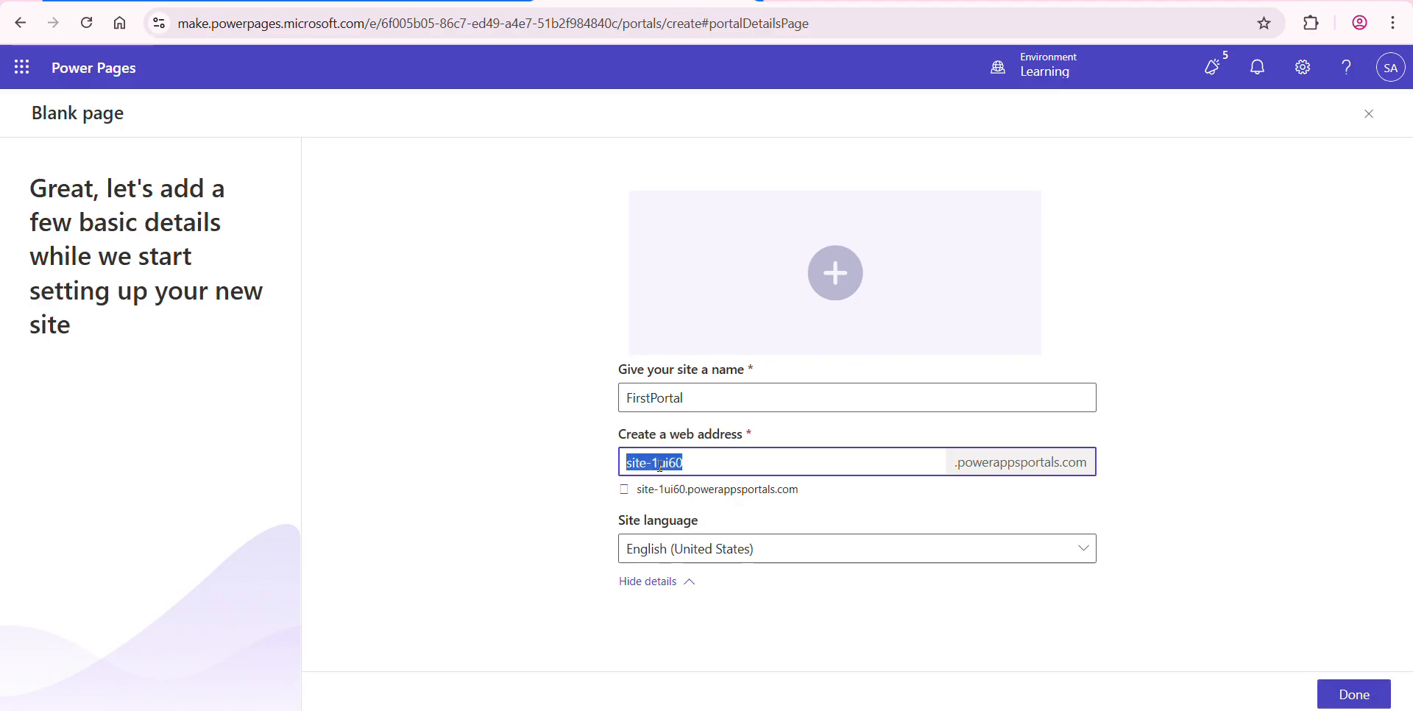
{"action": "type", "text": "After"}
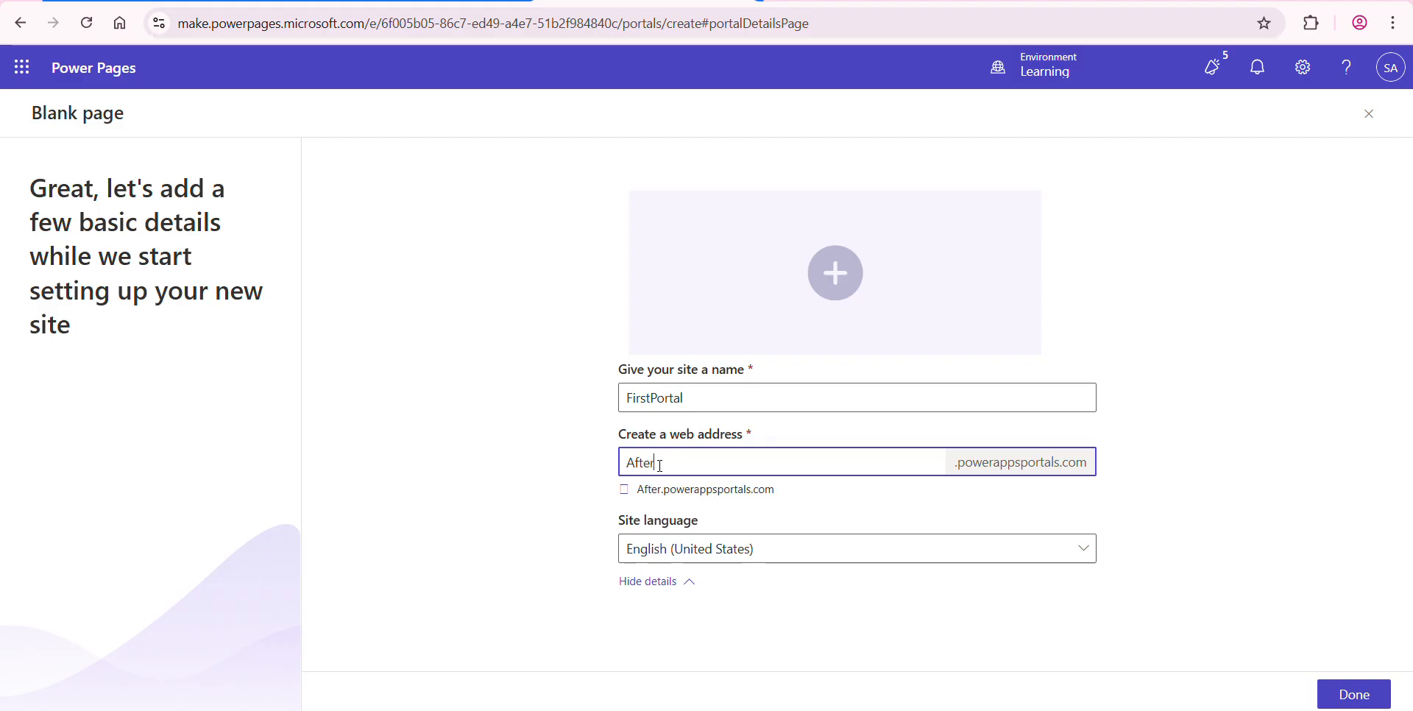
{"action": "key", "text": "BackSpace"}
{"action": "key", "text": "BackSpace"}
{"action": "key", "text": "BackSpace"}
{"action": "key", "text": "BackSpace"}
{"action": "key", "text": "BackSpace"}
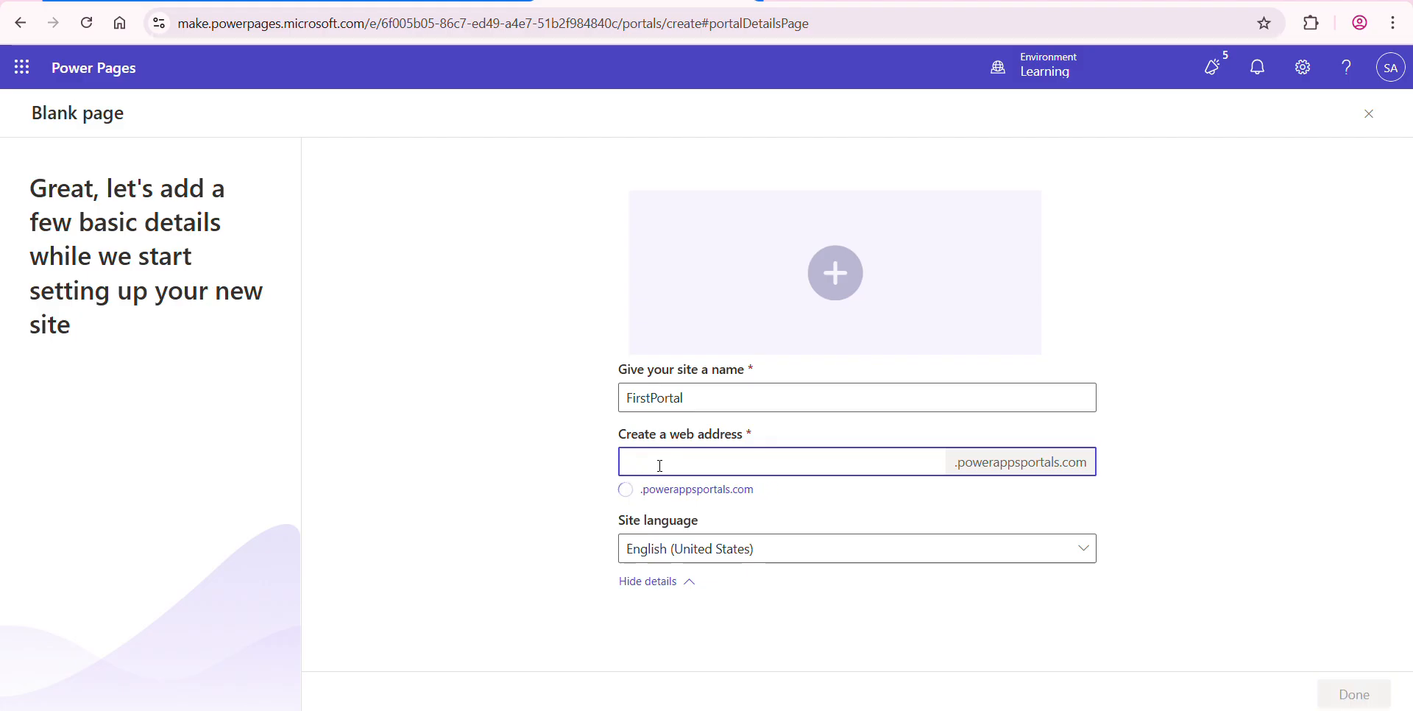
{"action": "type", "text": "afterlon"}
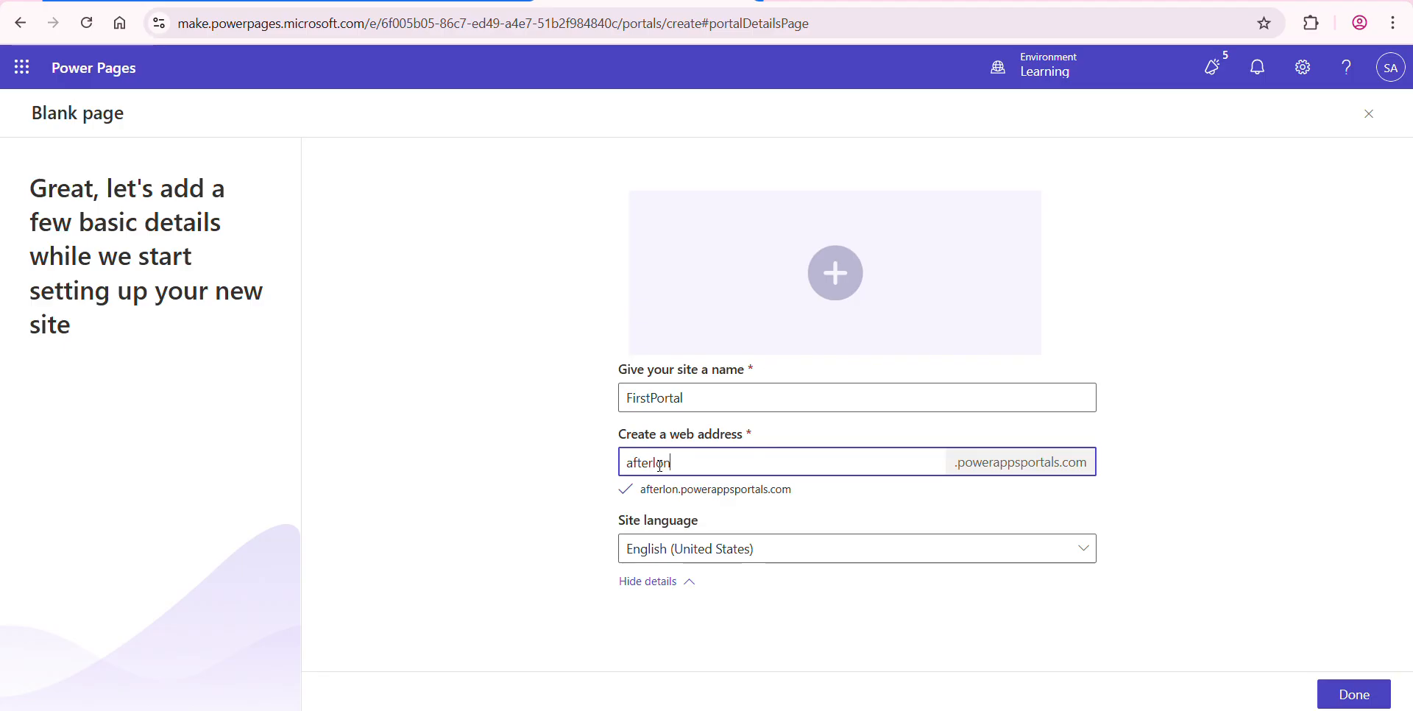
{"action": "type", "text": "gto"}
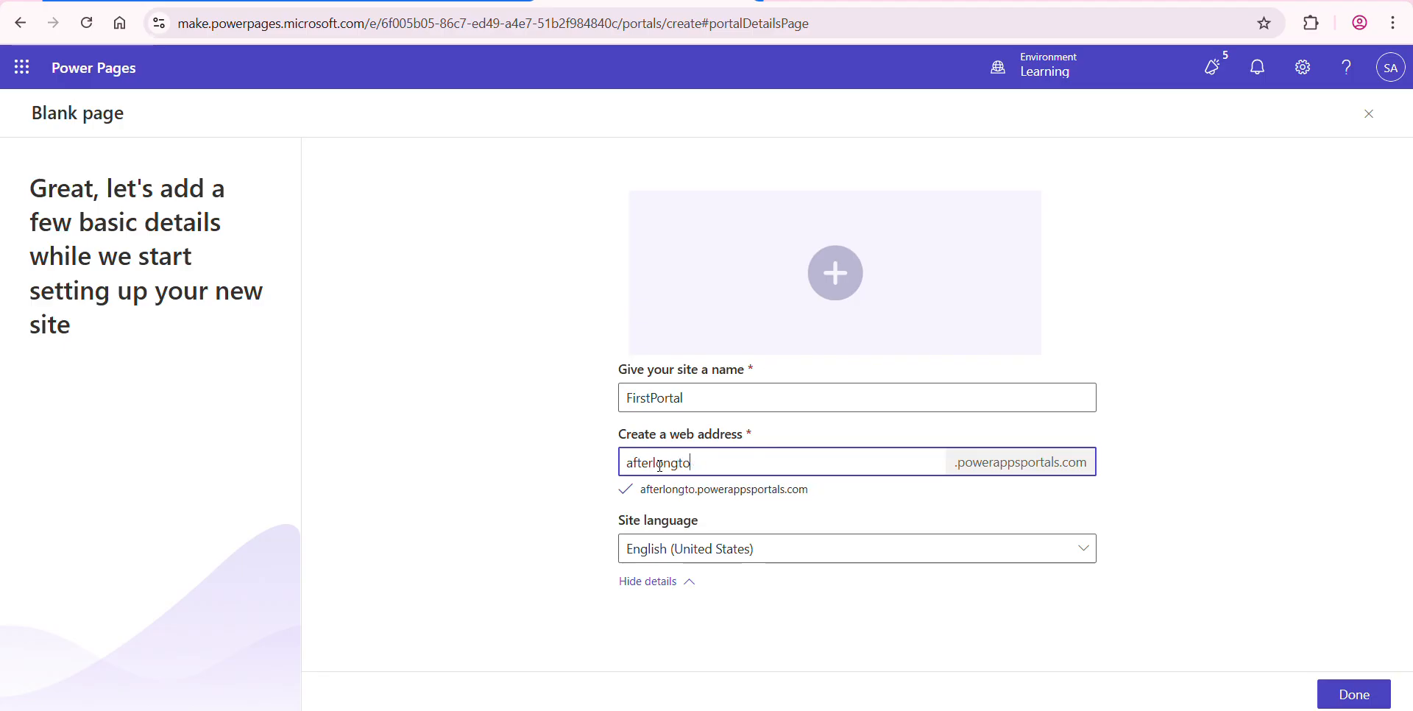
{"action": "key", "text": "BackSpace"}
{"action": "type", "text": "ime-"}
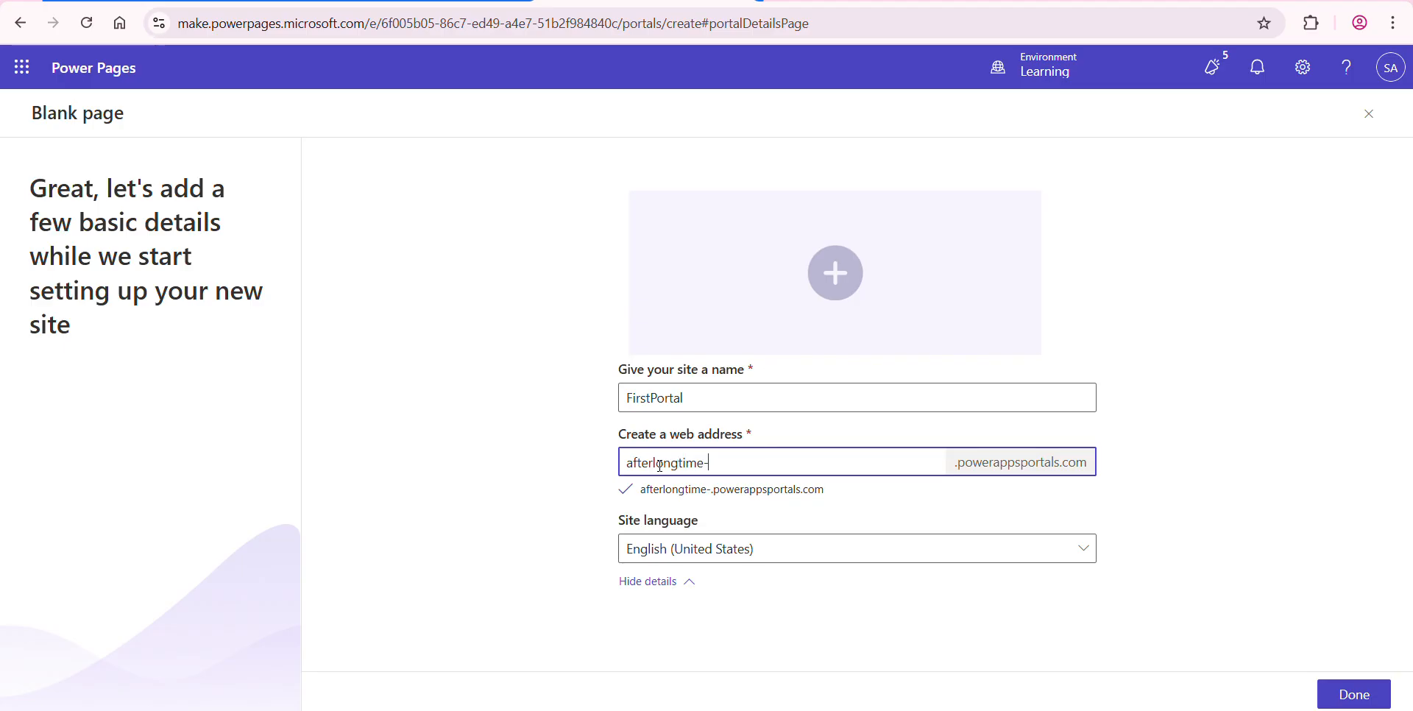
{"action": "type", "text": "dev"}
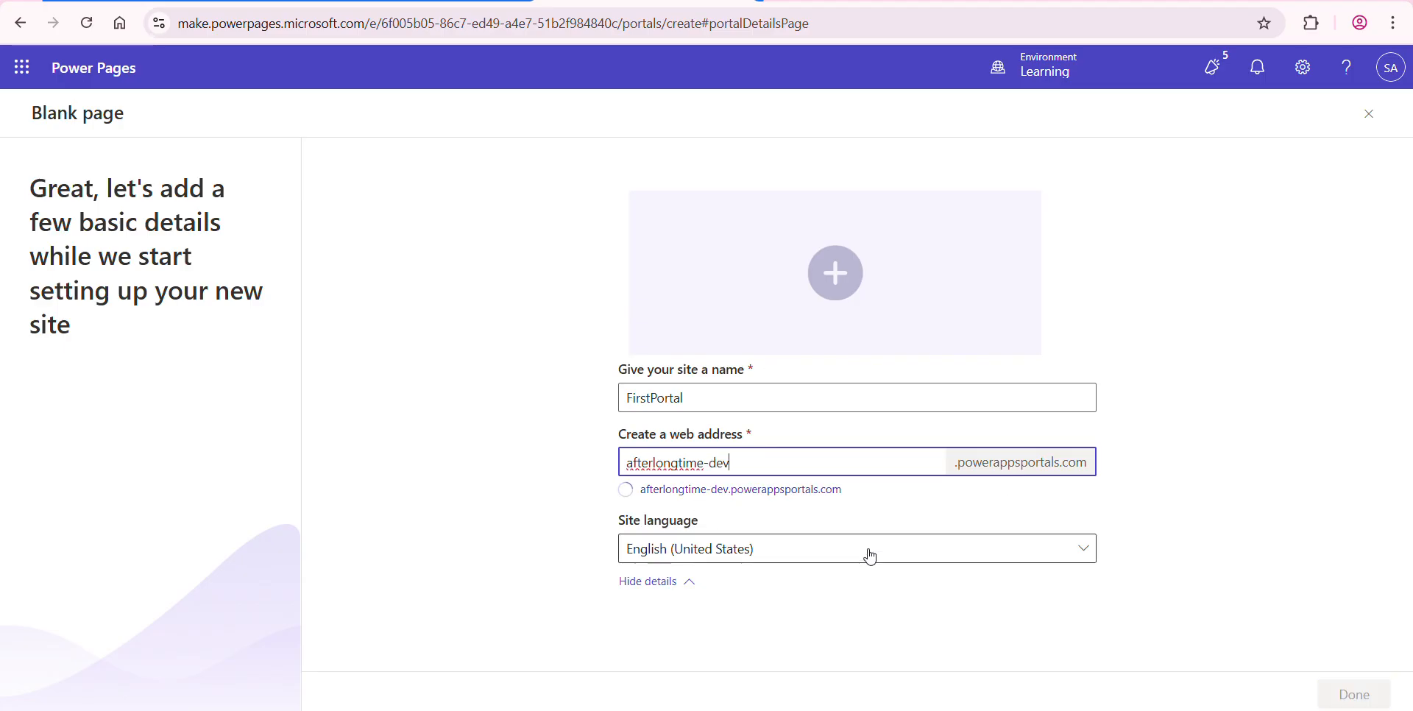
{"action": "left_click", "coordinate": [1247, 560]}
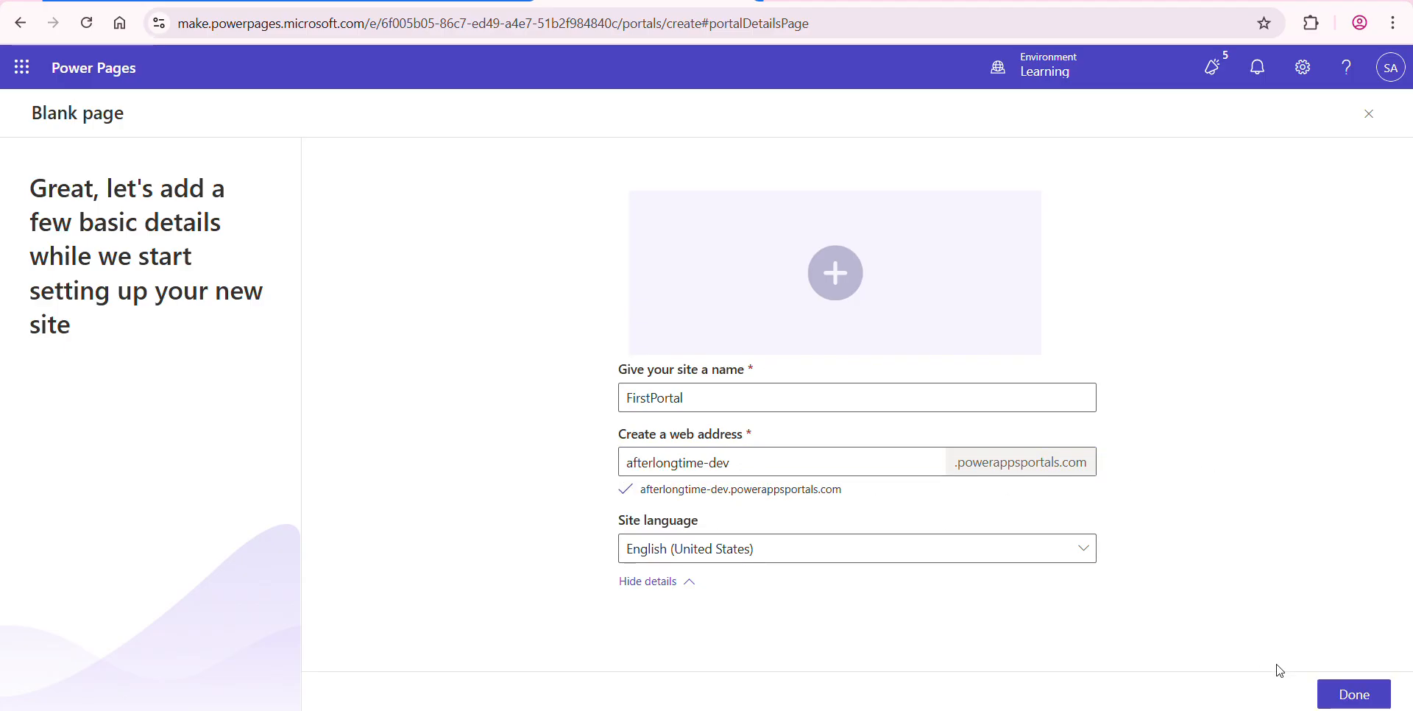
{"action": "left_click", "coordinate": [1356, 694]}
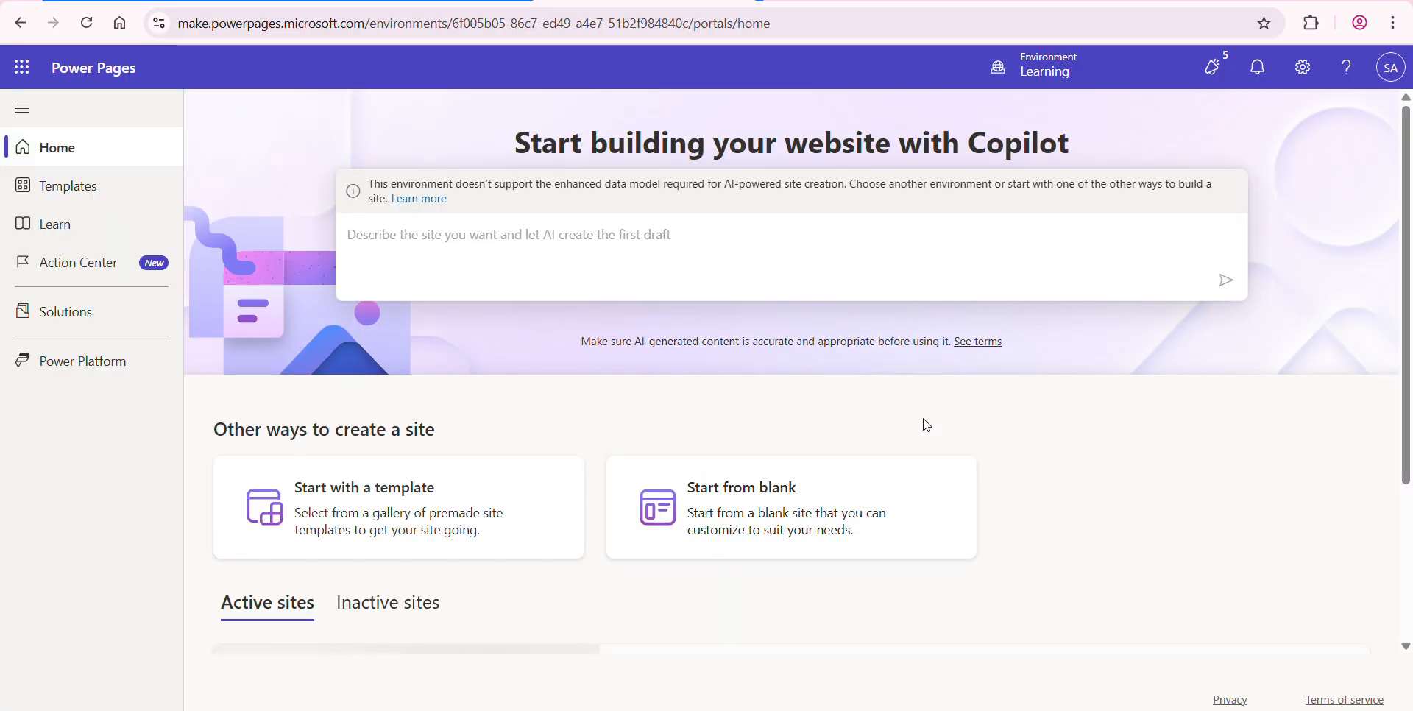
- Check the active sites, then switch to Power Apps and refresh the Learning environment's full app list to look for a new portal app
{"action": "scroll", "coordinate": [1407, 379], "scroll_direction": "down", "scroll_amount": 2}
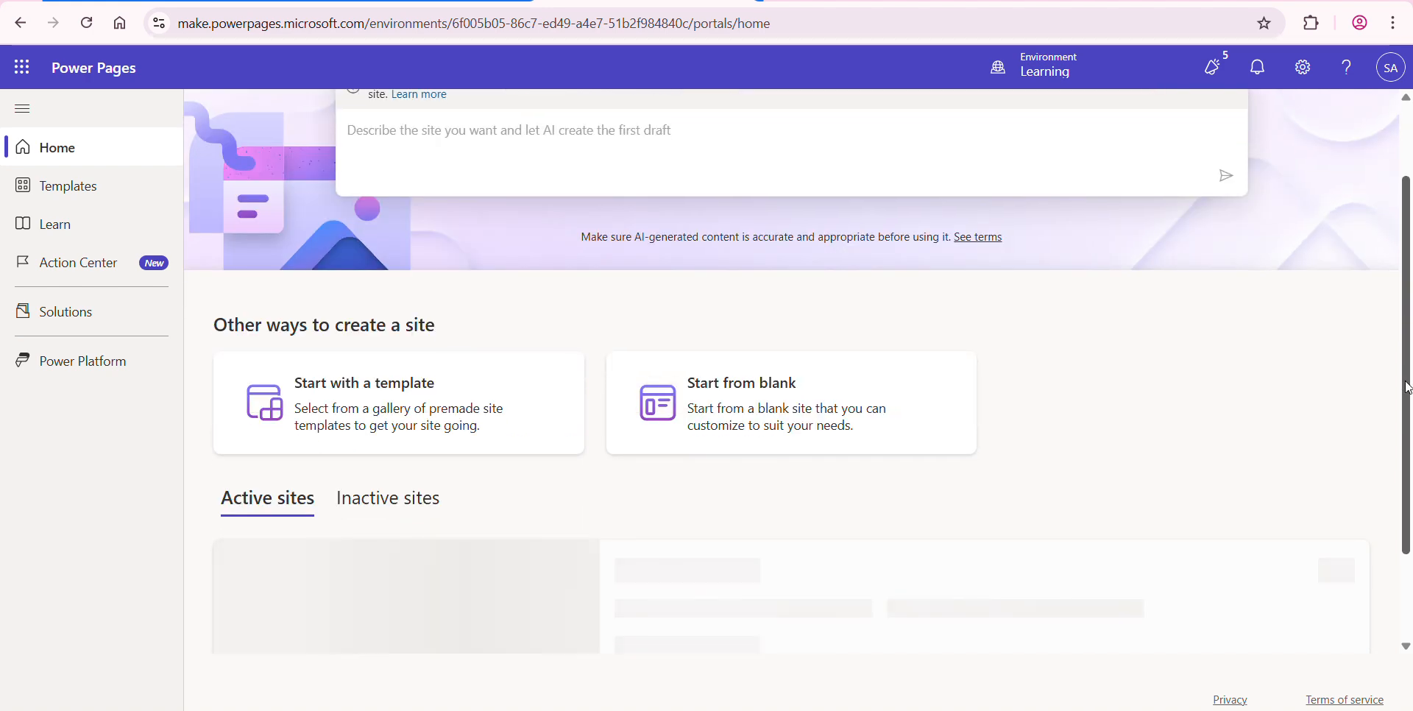
{"action": "left_click_drag", "start_coordinate": [1407, 387], "coordinate": [1408, 453]}
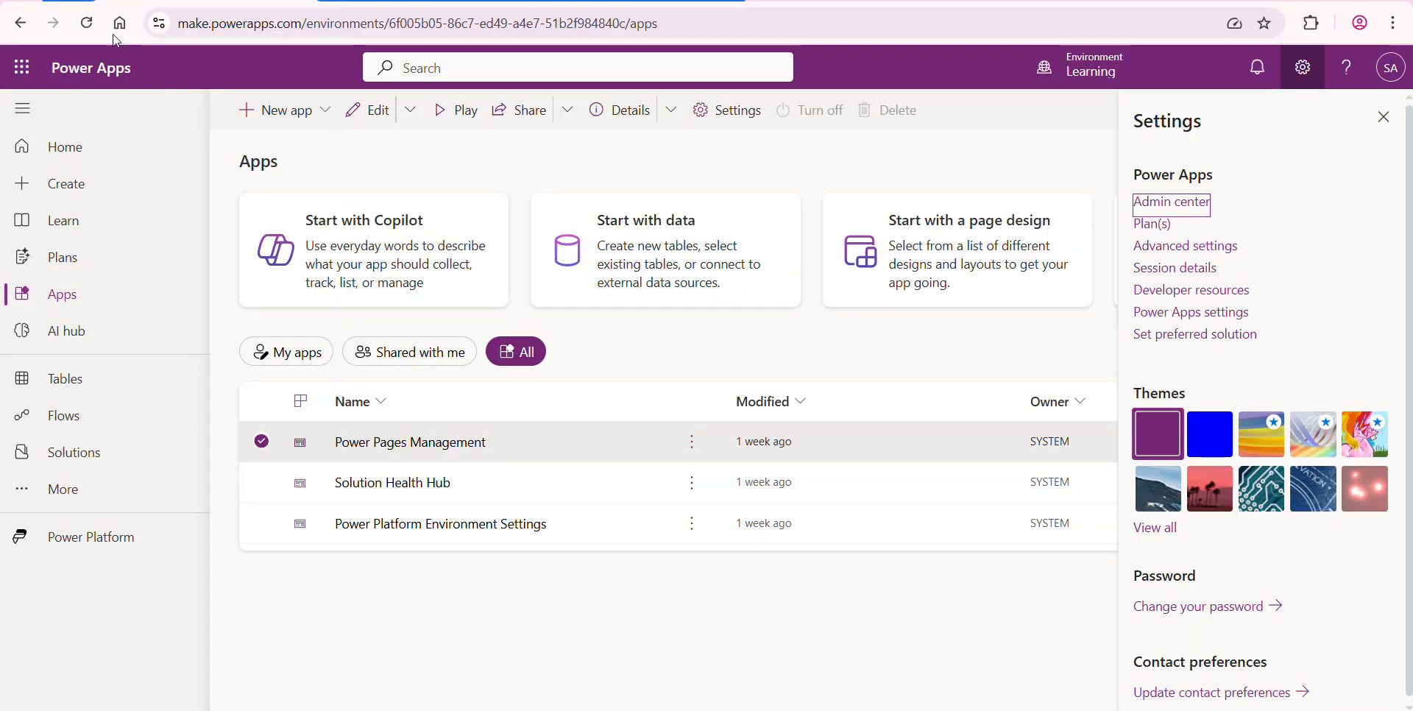
{"action": "left_click", "coordinate": [83, 26]}
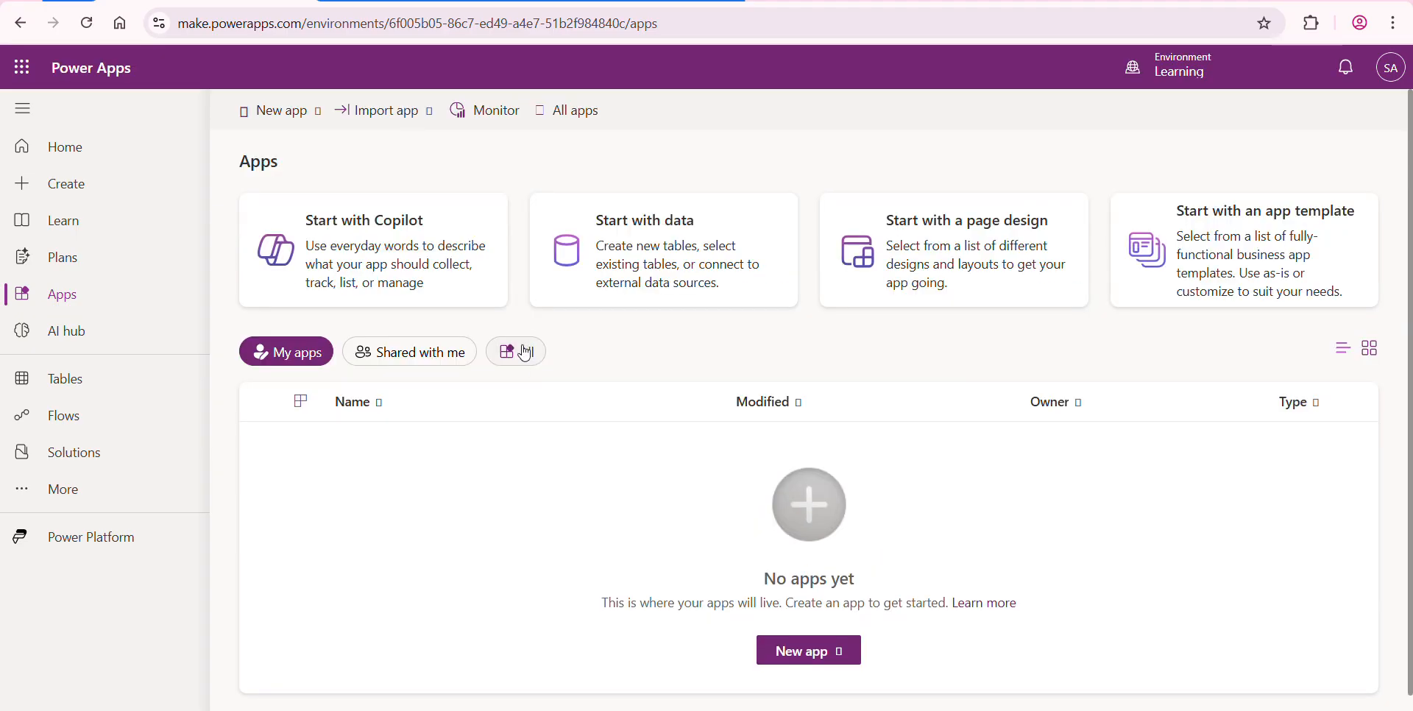
{"action": "left_click", "coordinate": [522, 358]}
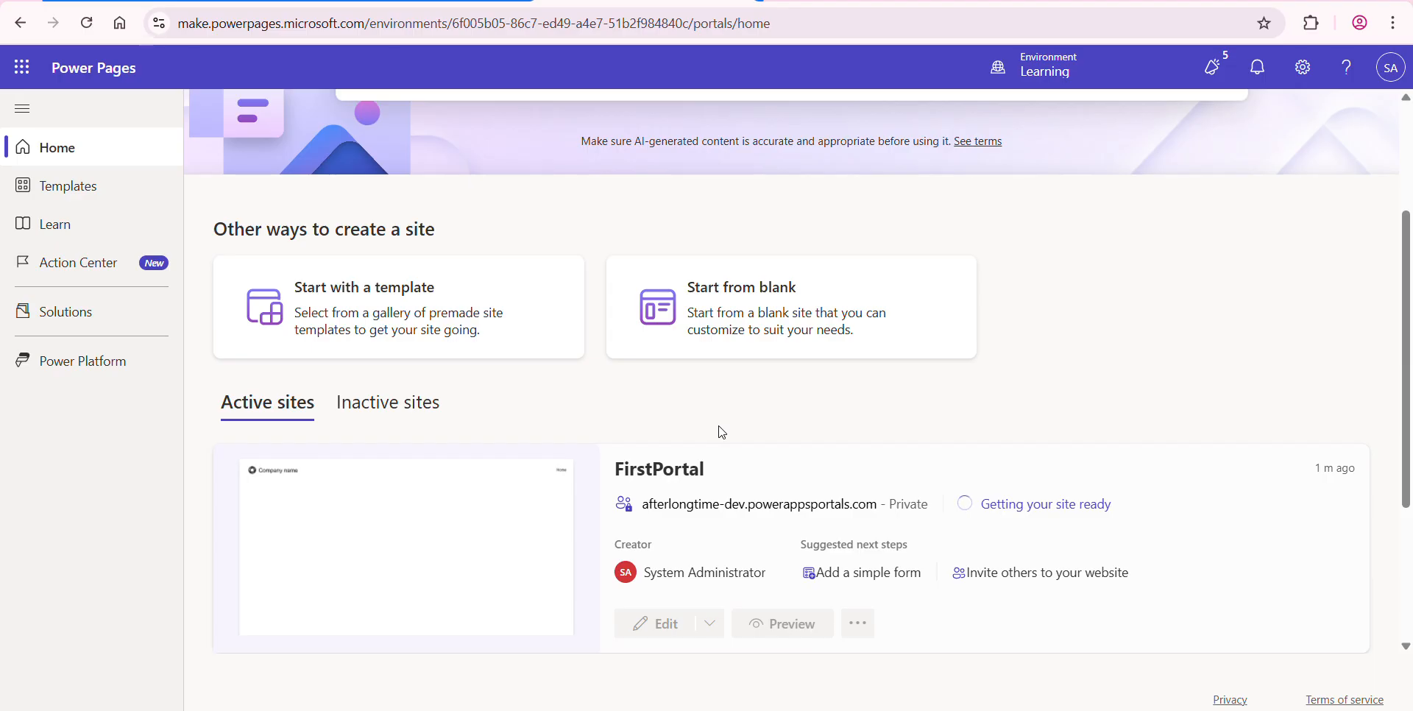
{"action": "left_click", "coordinate": [220, 0]}
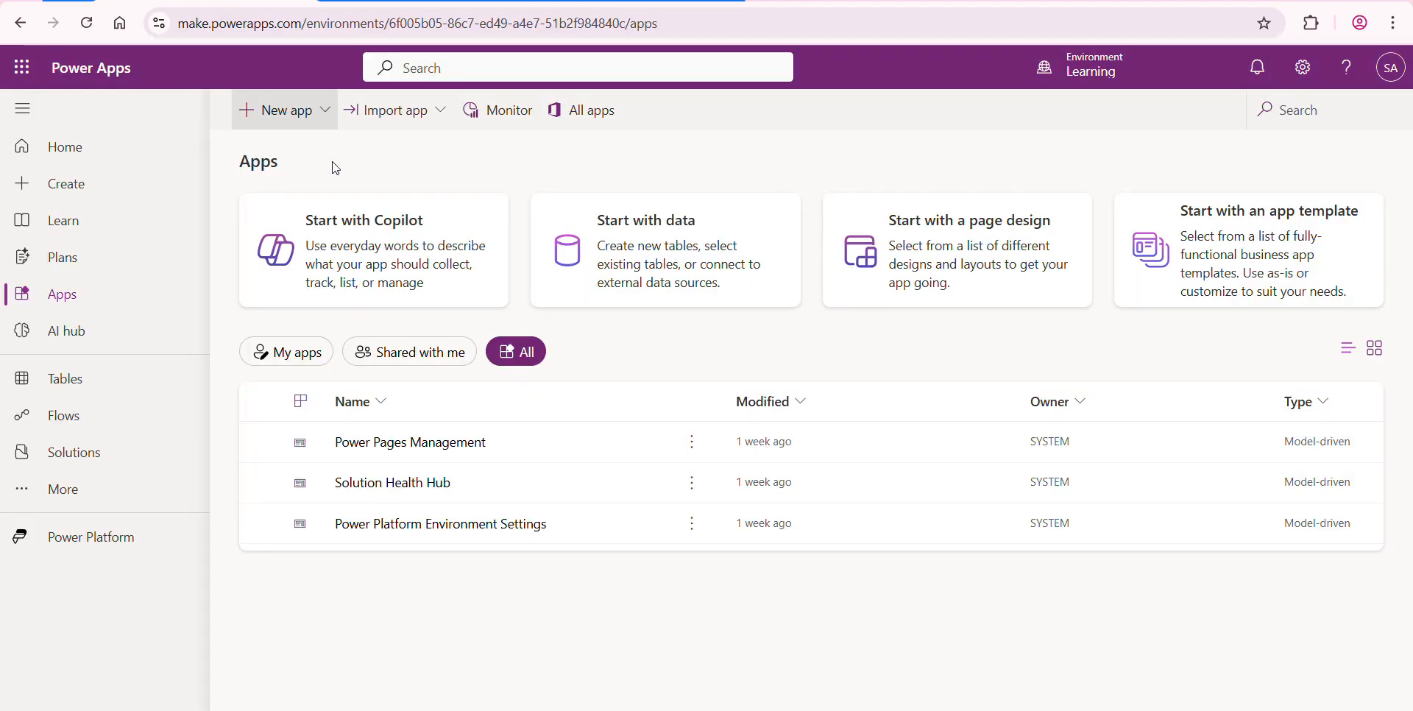
{"action": "left_click", "coordinate": [77, 29]}
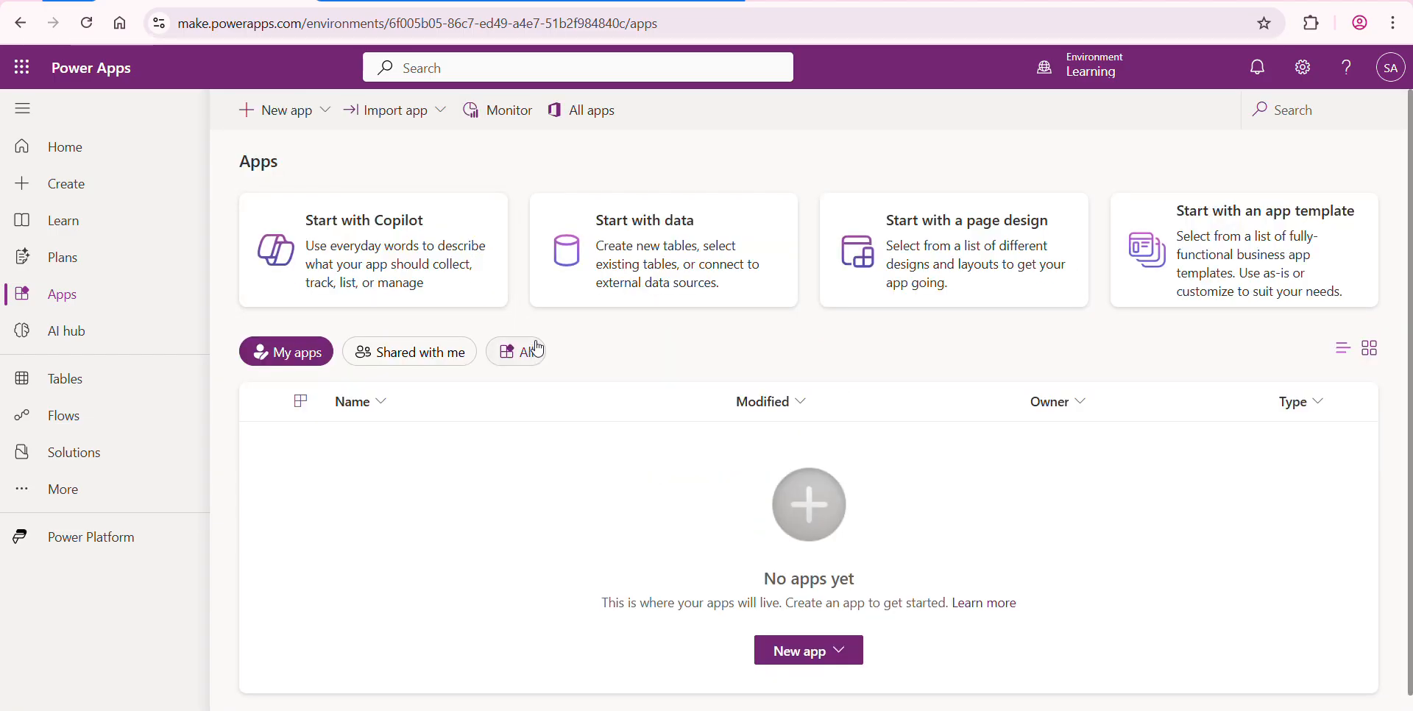
{"action": "left_click", "coordinate": [531, 351]}
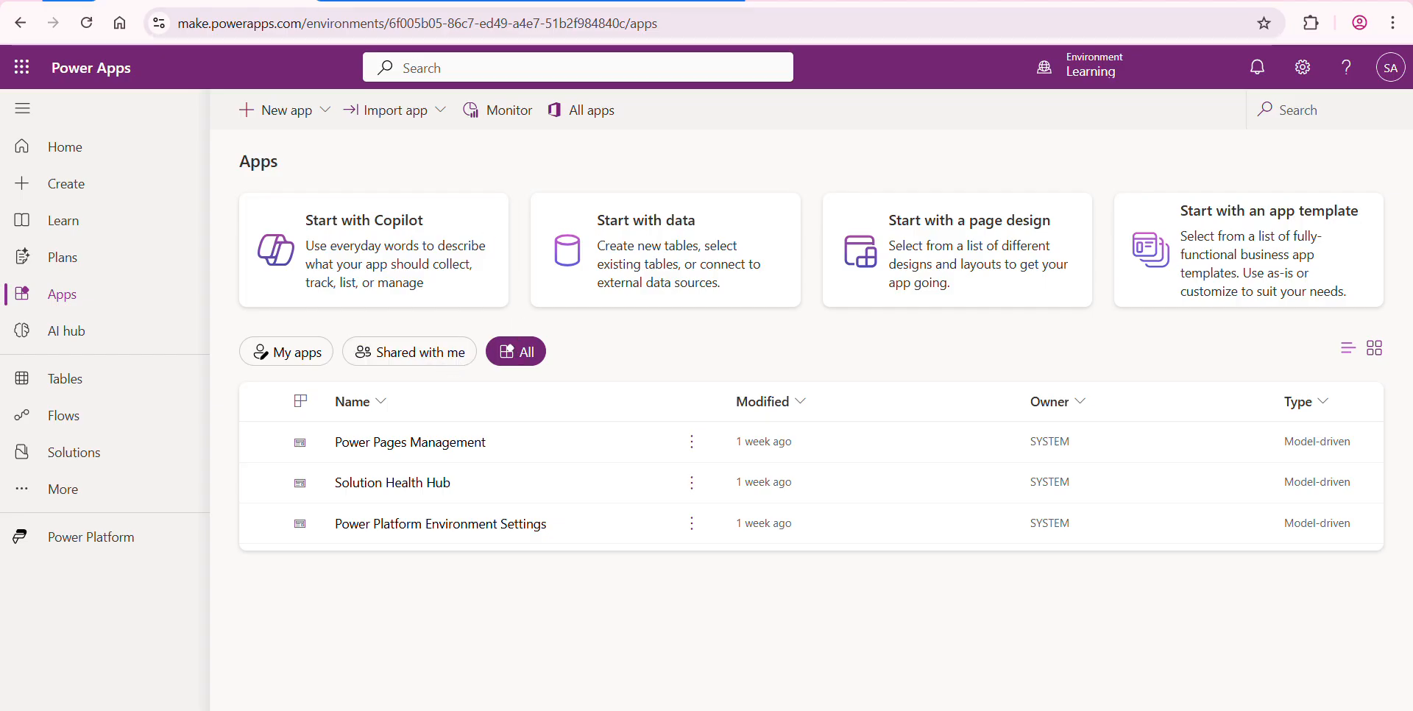
- Switch back to Power Pages and review the FirstPortal and Event Registration entries among the active sites
{"action": "left_click", "coordinate": [647, 1]}
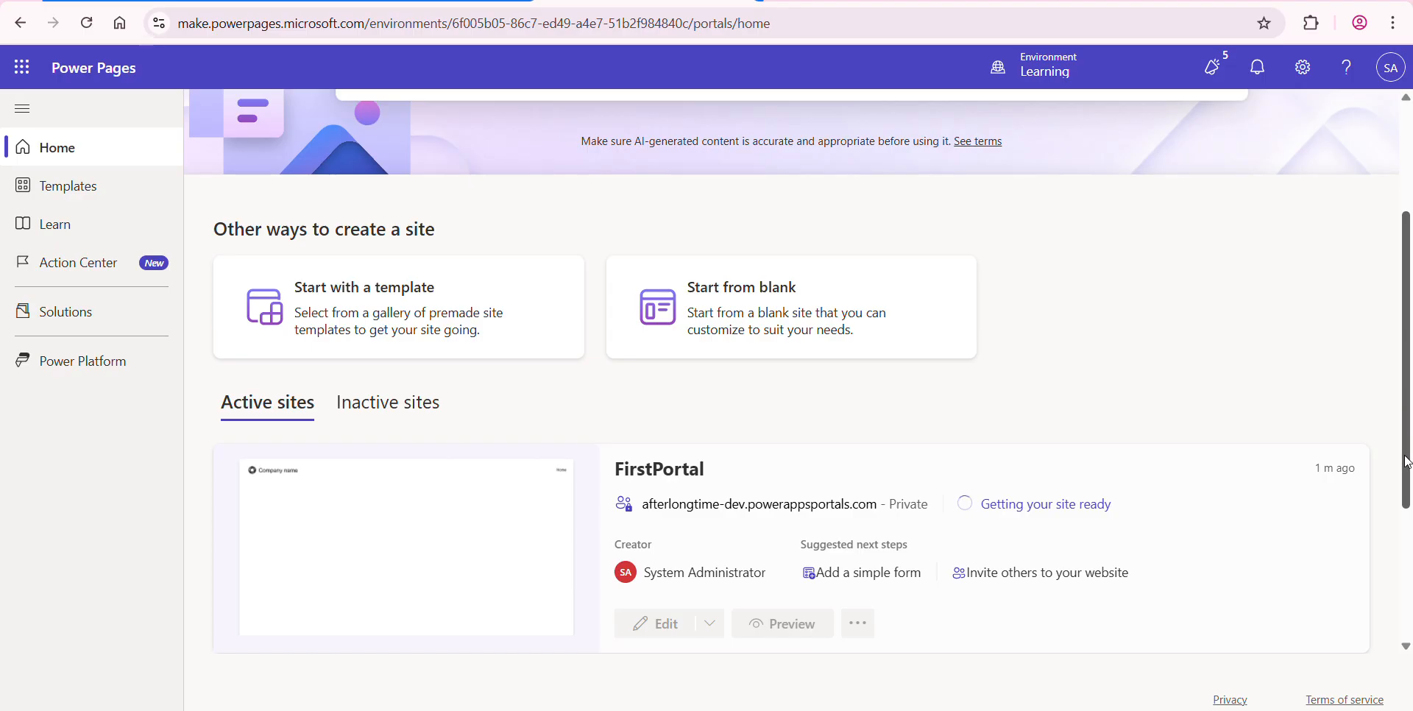
{"action": "scroll", "coordinate": [1405, 479], "scroll_direction": "down", "scroll_amount": 2}
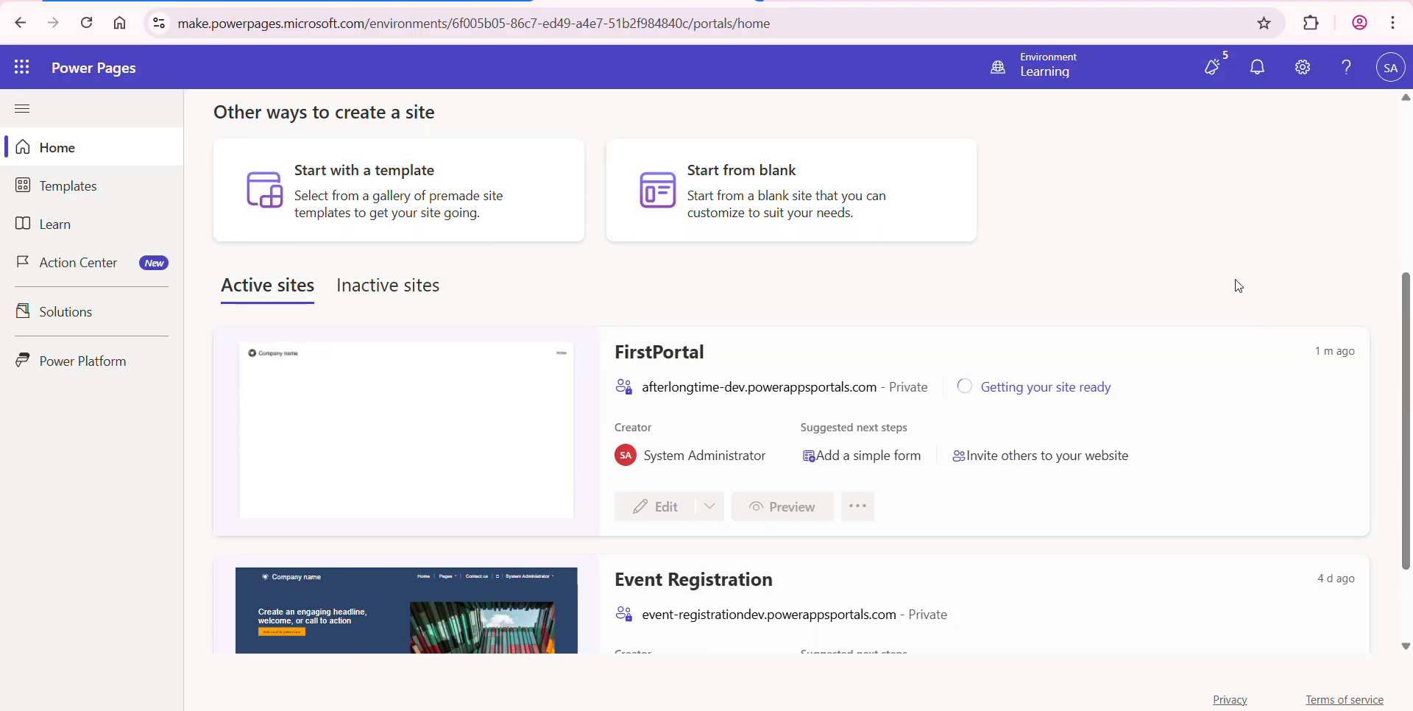
{"action": "scroll", "coordinate": [1408, 398], "scroll_direction": "down", "scroll_amount": 2}
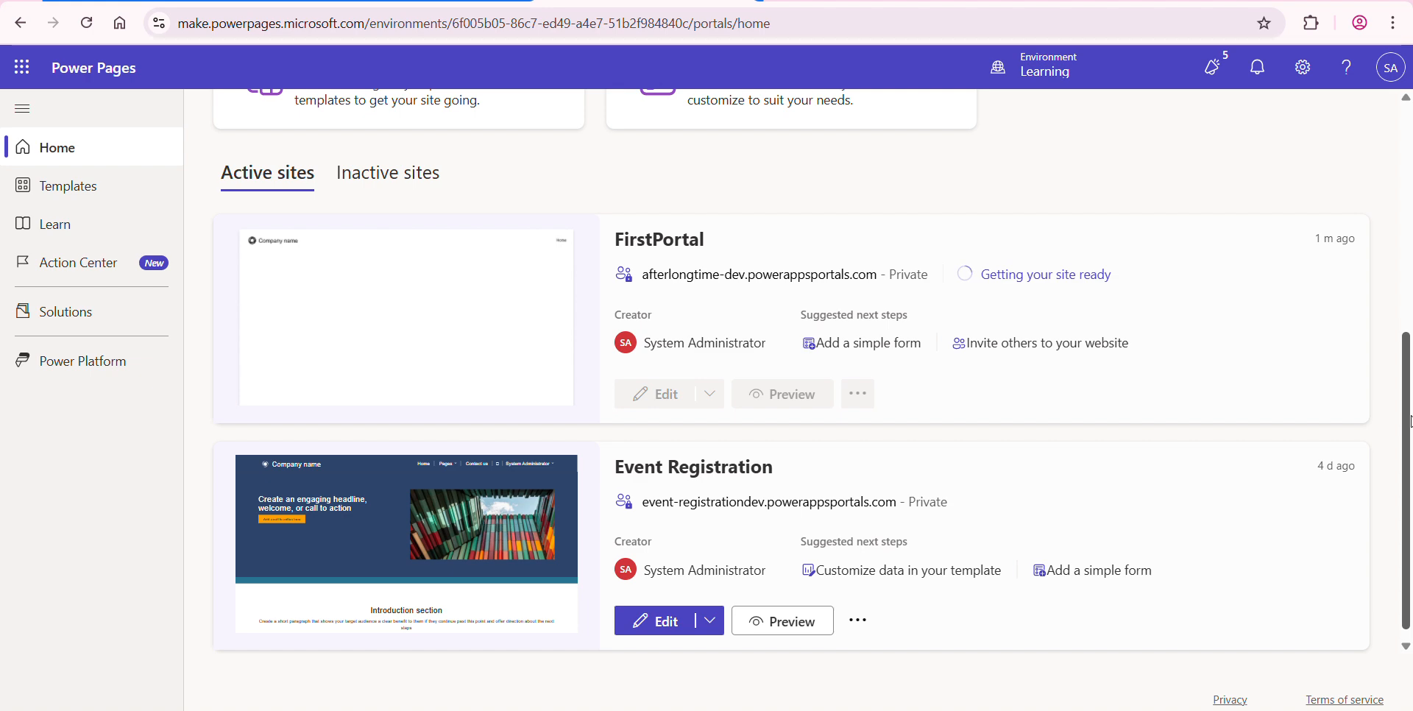
{"action": "left_click_drag", "start_coordinate": [1410, 420], "coordinate": [1399, 322]}
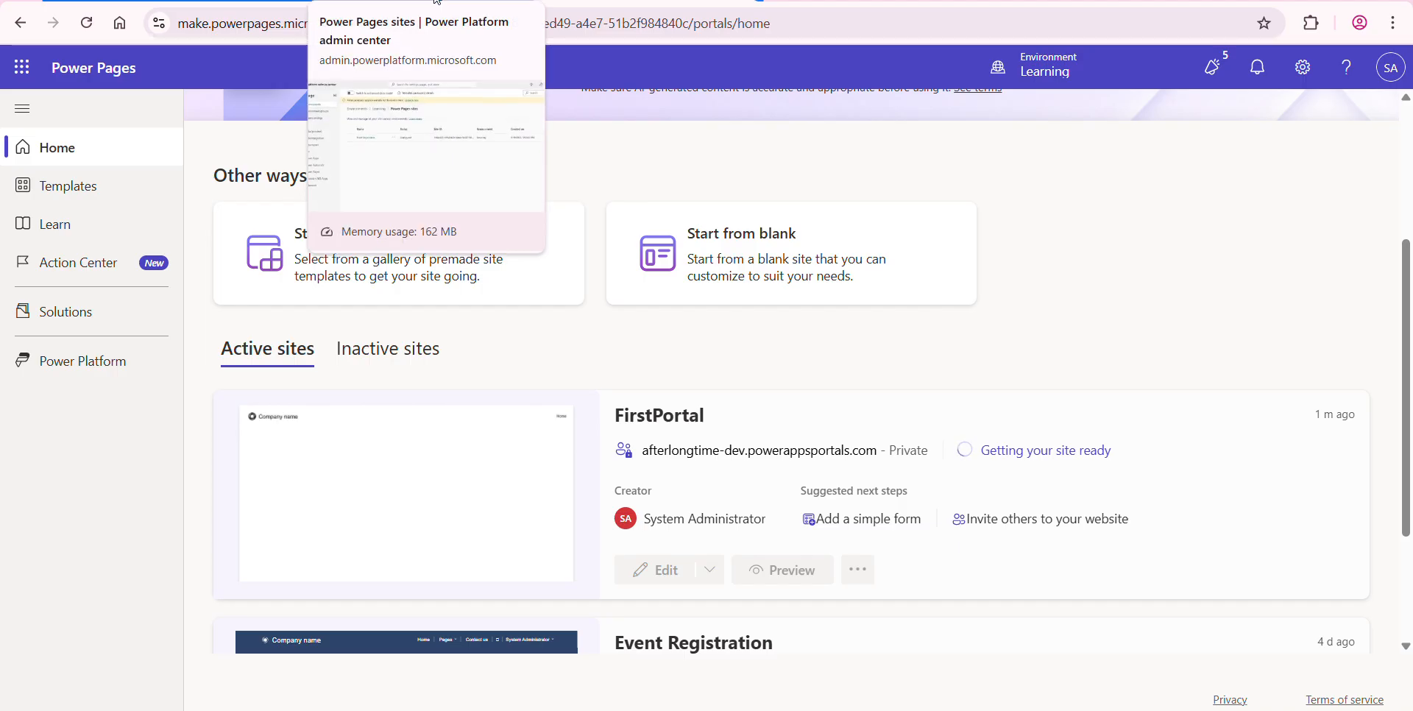
- In the Power Platform admin center, refresh the Learning environment's sites, open FirstPortal's details and examine its data model
{"action": "left_click", "coordinate": [437, 2]}
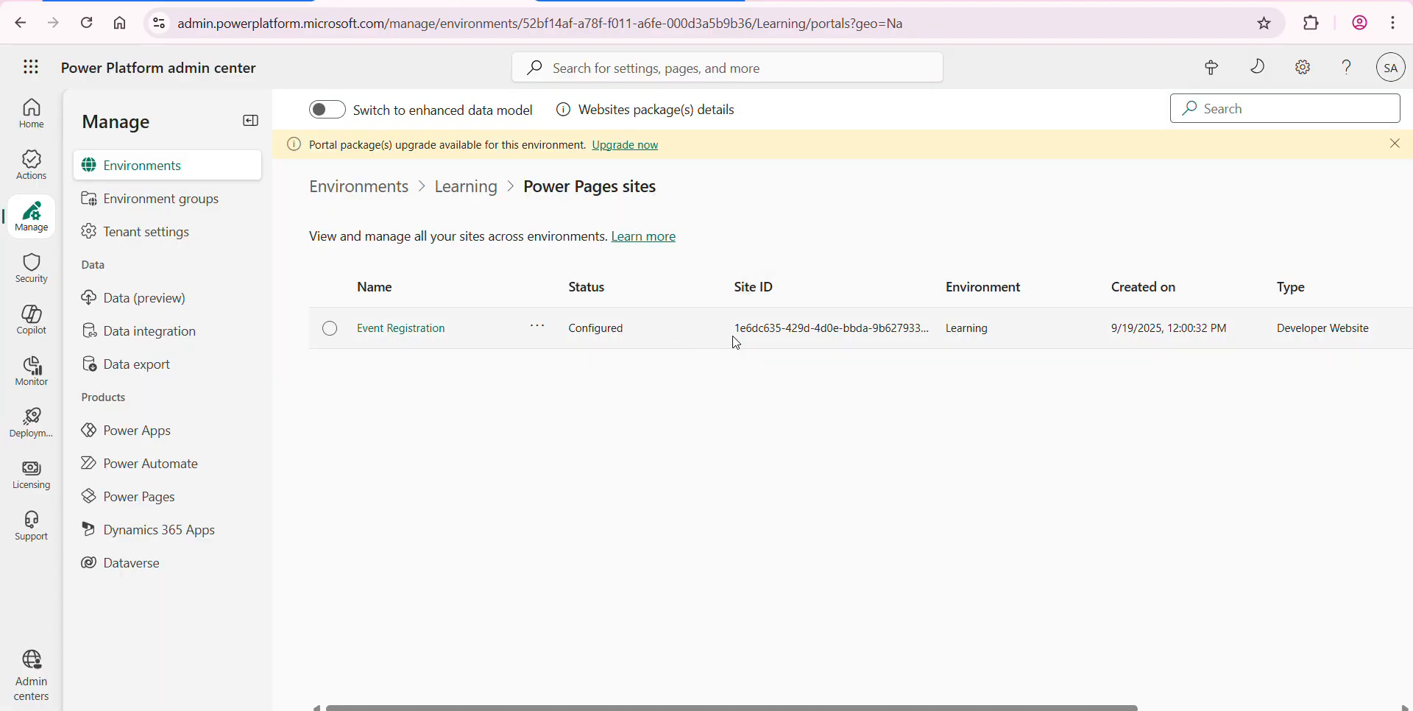
{"action": "left_click", "coordinate": [86, 23]}
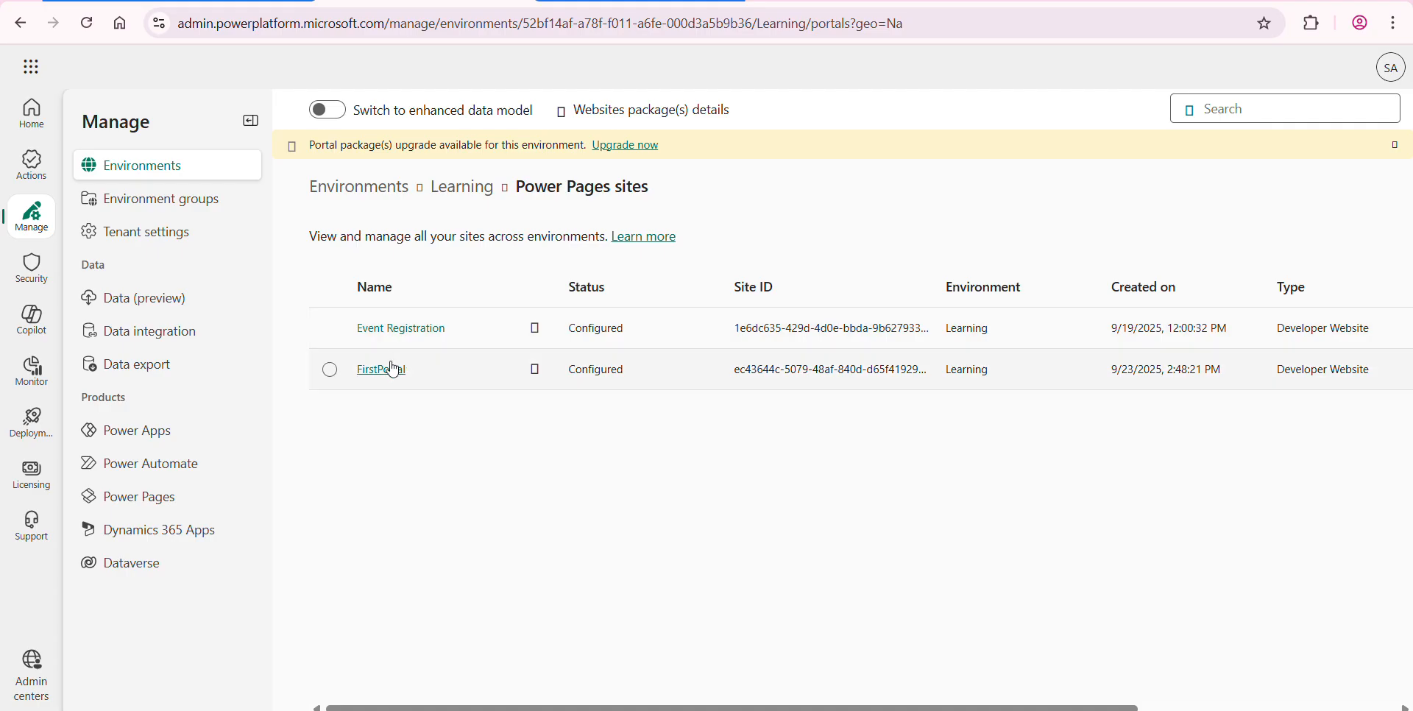
{"action": "left_click", "coordinate": [394, 371]}
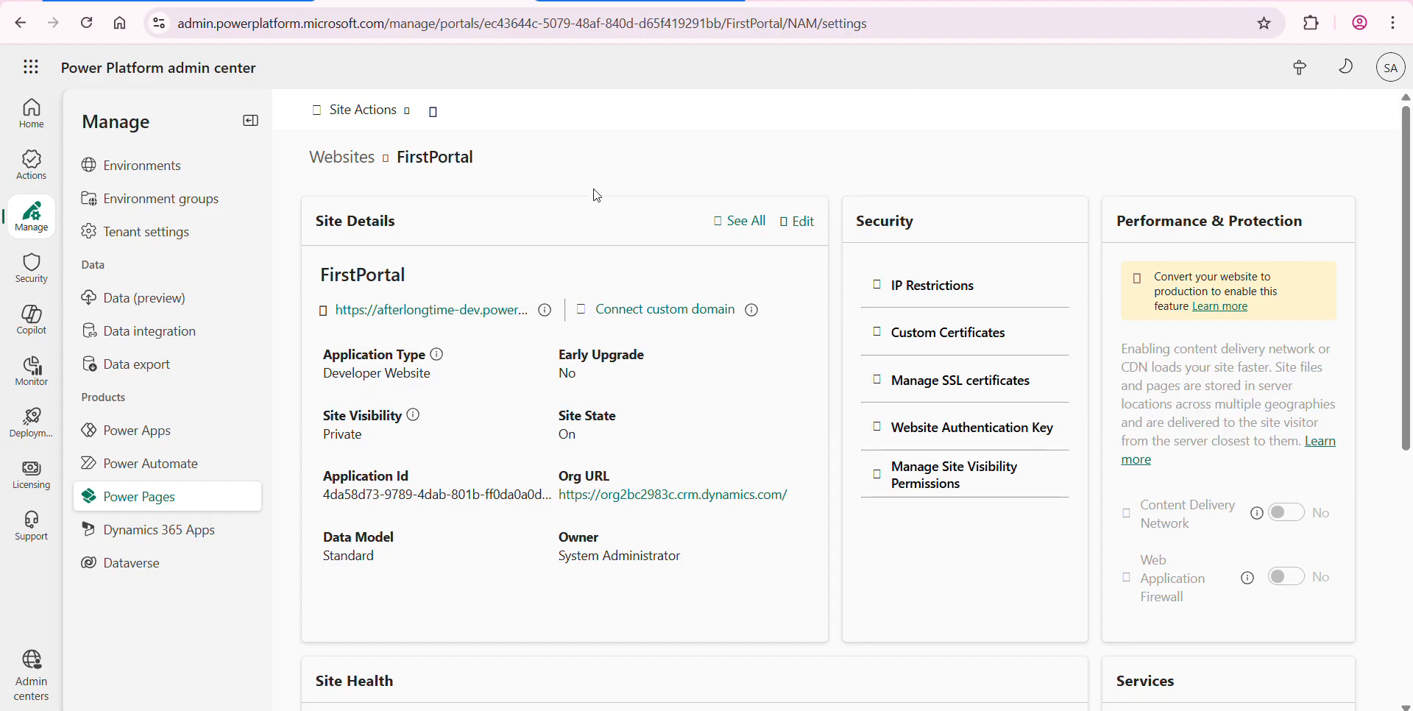
{"action": "left_click_drag", "start_coordinate": [332, 536], "coordinate": [360, 553]}
{"action": "double_click", "coordinate": [347, 557]}
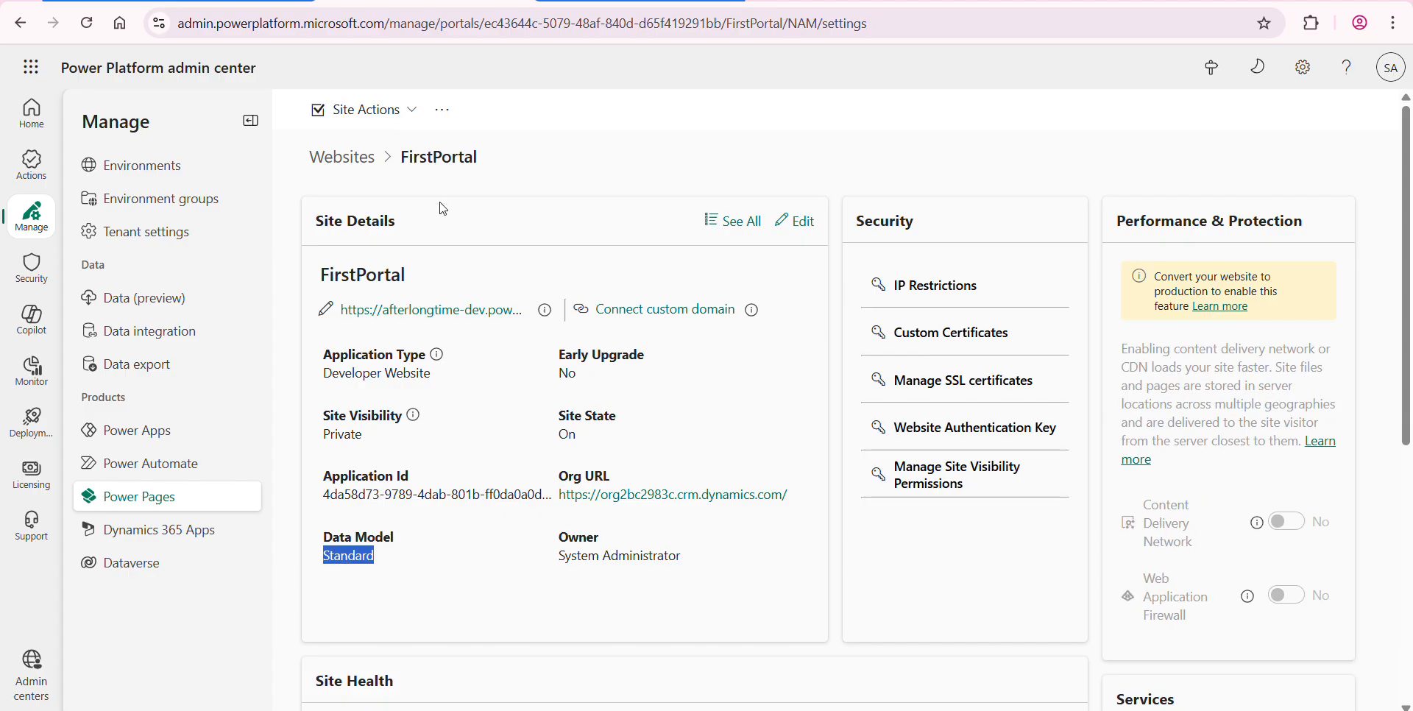
- Return to Power Apps, refresh the apps and examine the full list for the standard data model's management app
{"action": "left_click", "coordinate": [552, 2]}
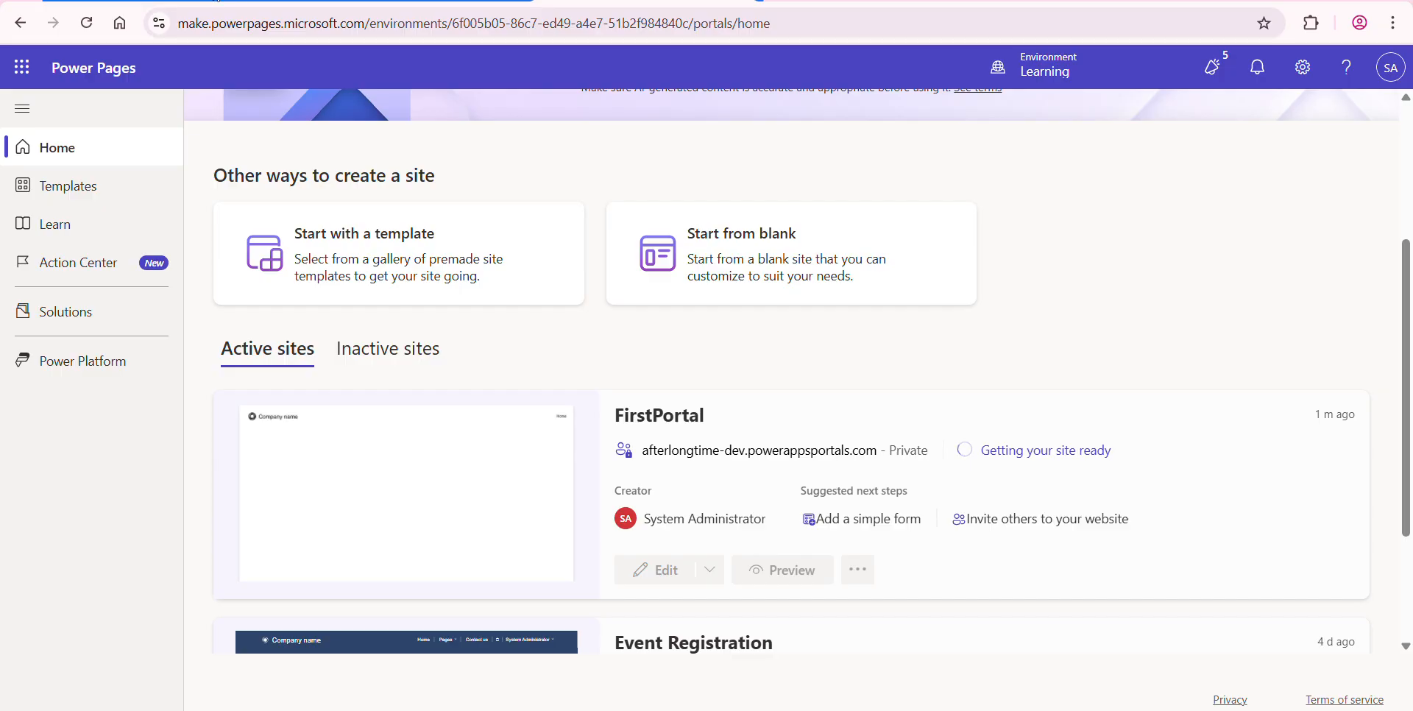
{"action": "left_click", "coordinate": [228, 2]}
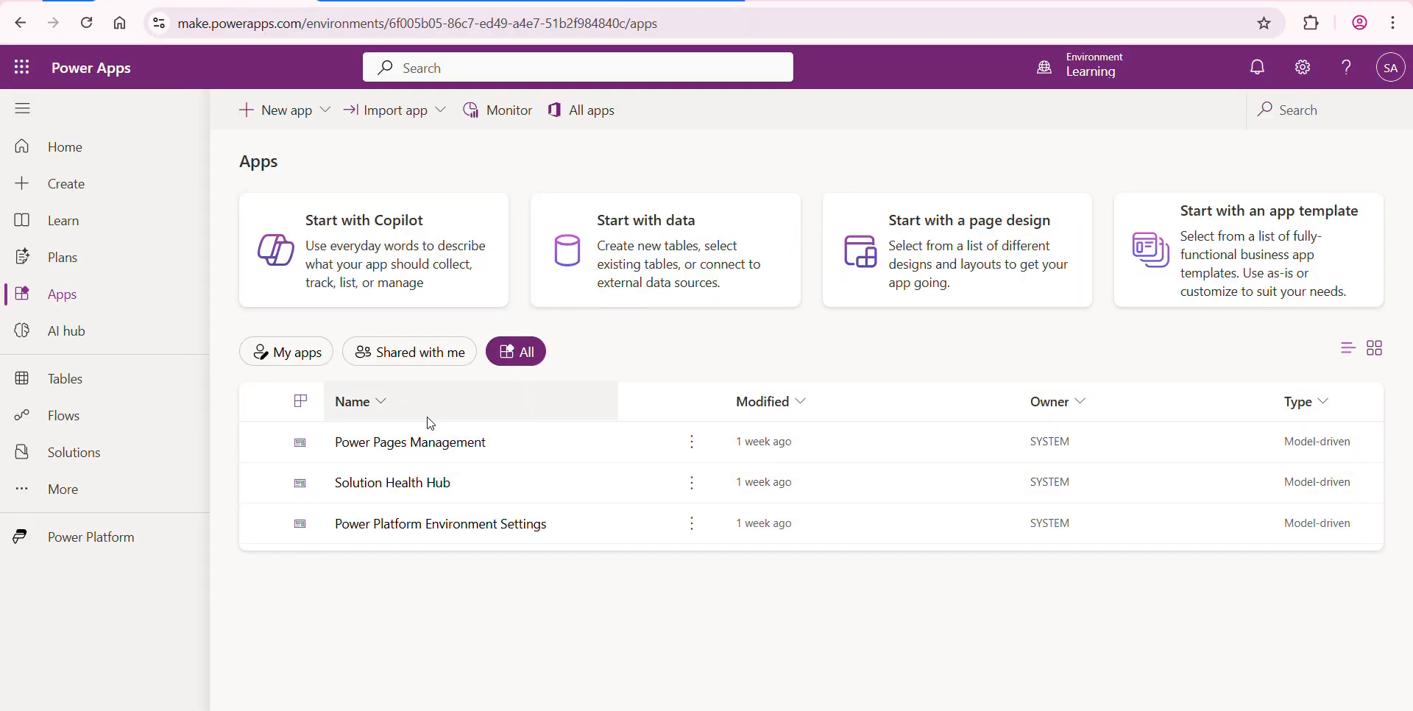
{"action": "left_click", "coordinate": [567, 2]}
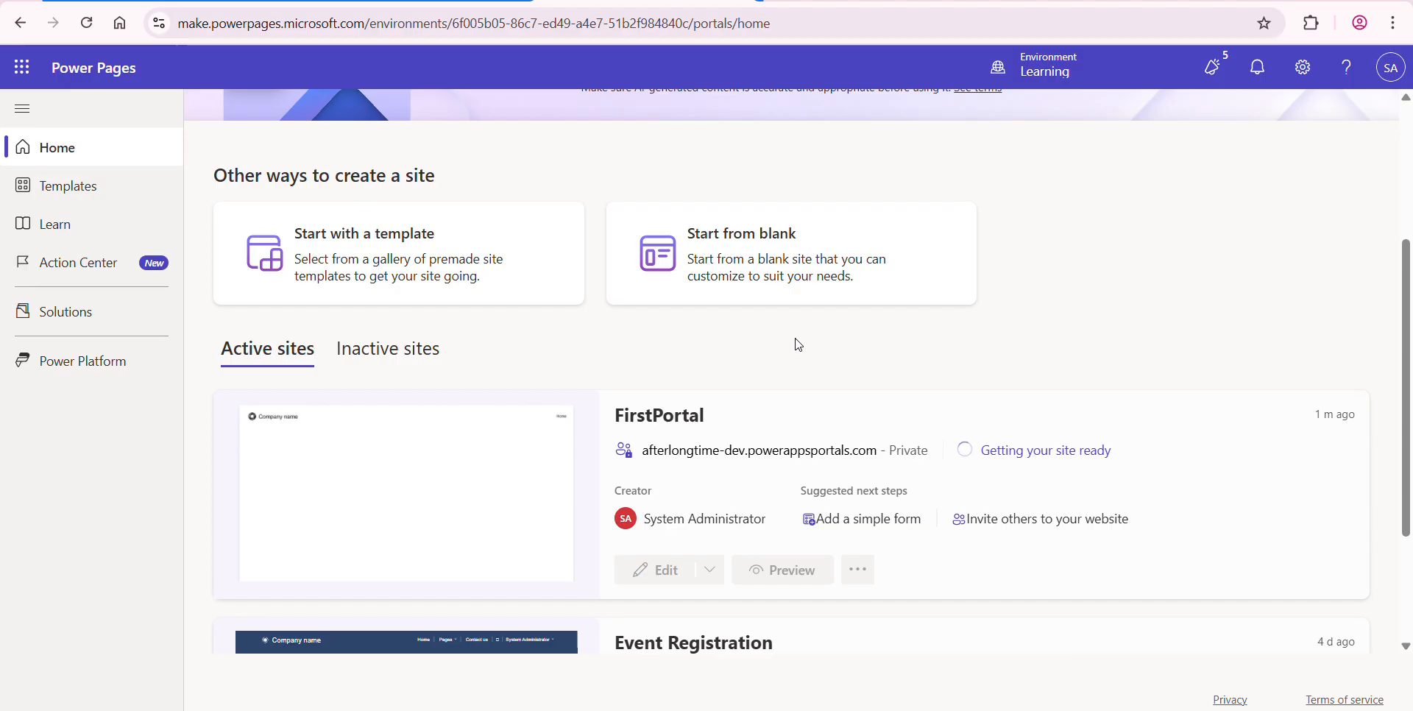
{"action": "left_click", "coordinate": [172, 1]}
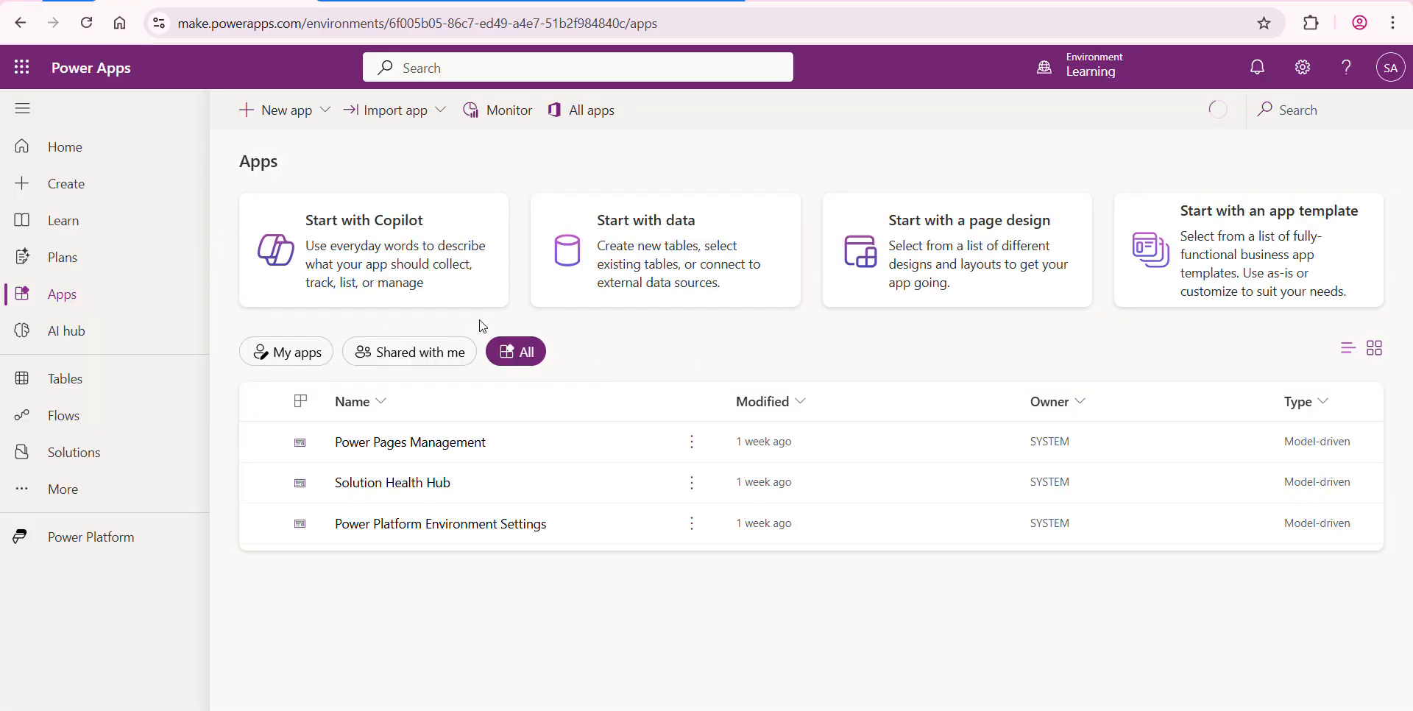
{"action": "left_click", "coordinate": [86, 23]}
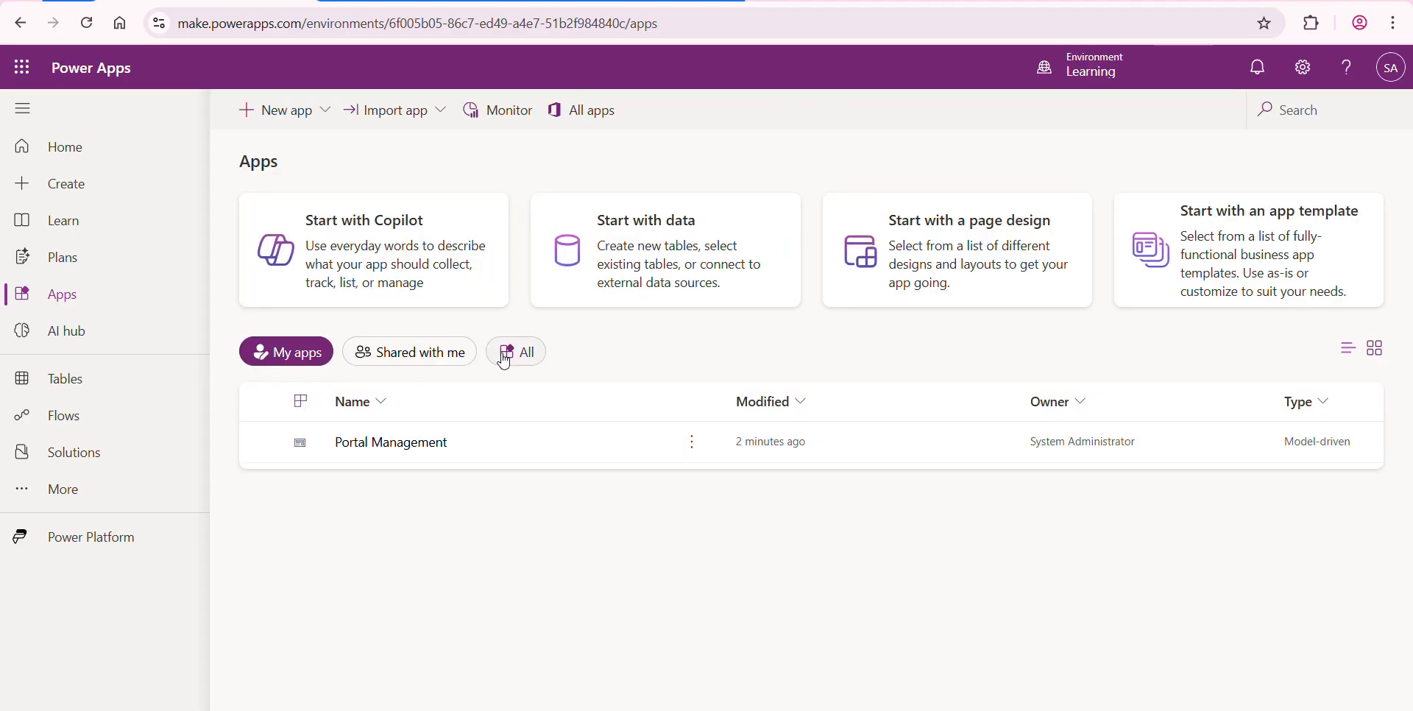
{"action": "left_click", "coordinate": [504, 357]}
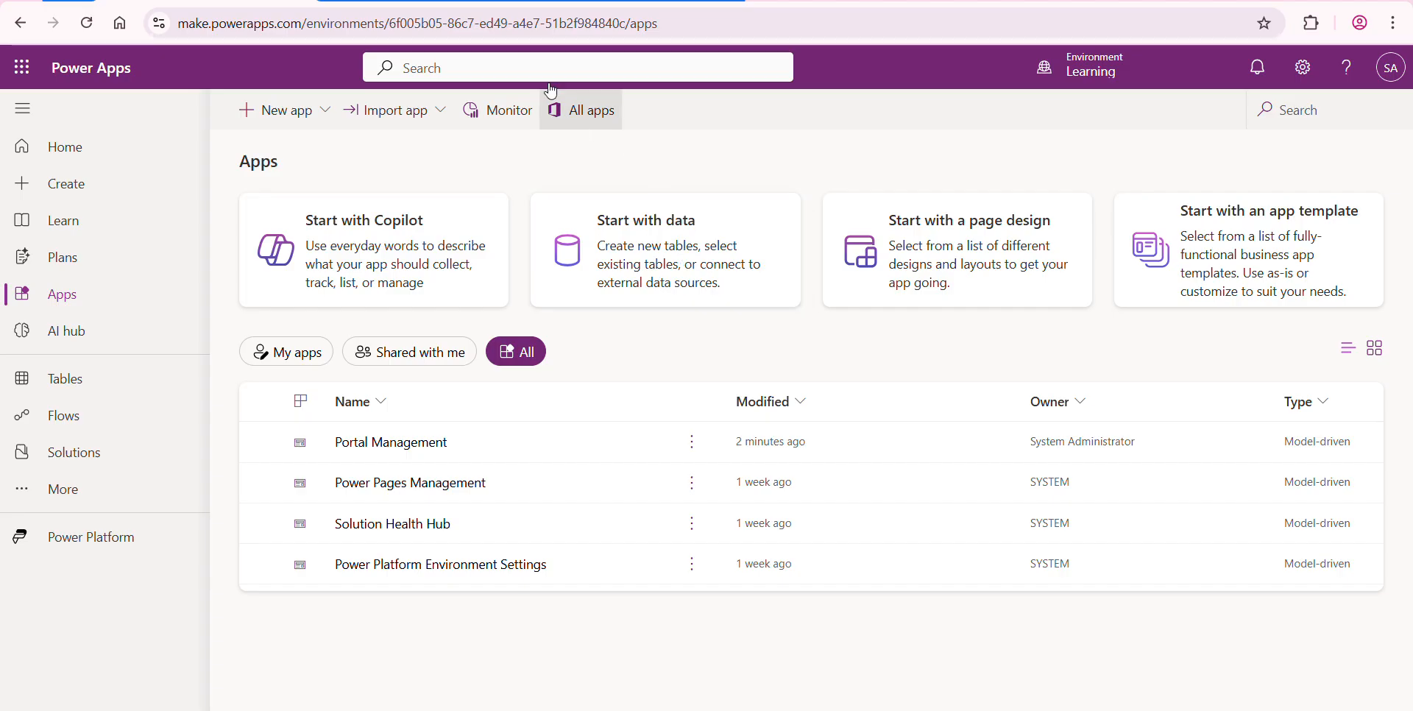
- Switch to Power Pages, refresh the home page and check FirstPortal's setup status among the active sites
{"action": "left_click", "coordinate": [554, 2]}
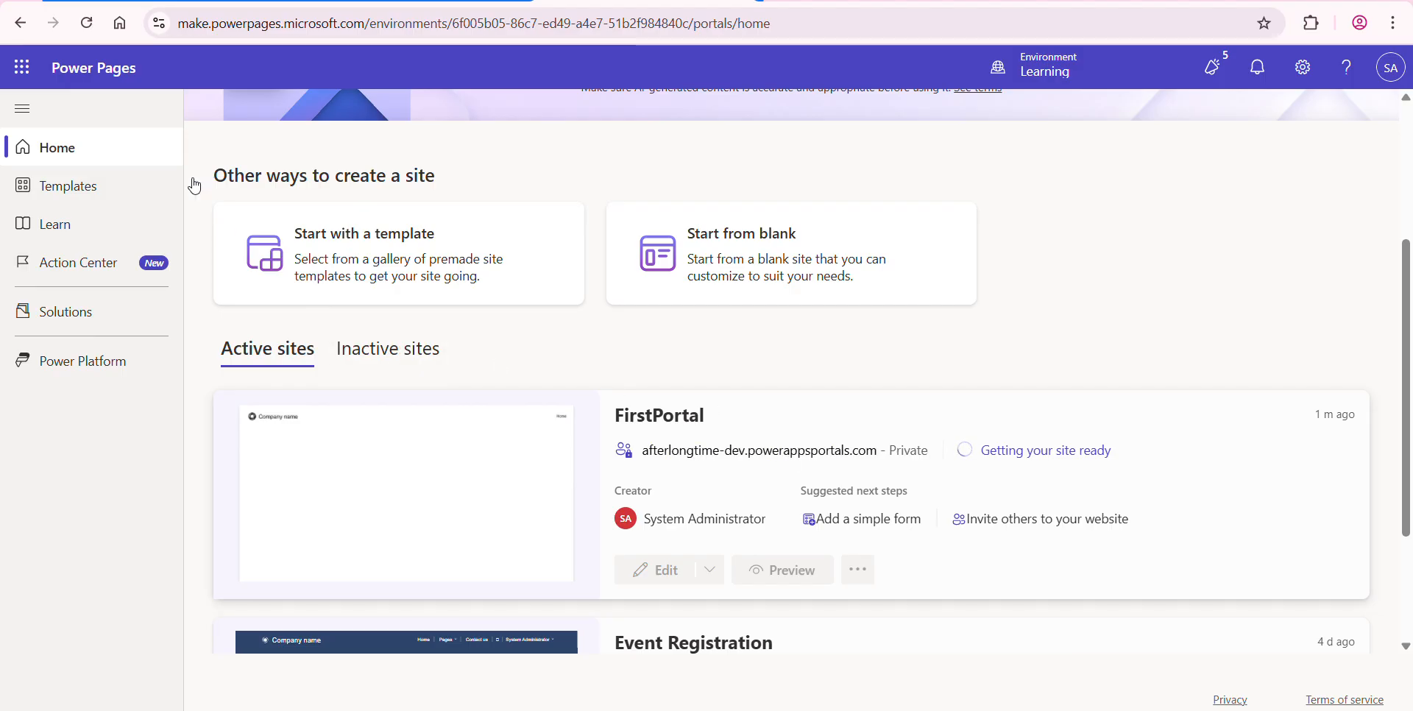
{"action": "left_click", "coordinate": [86, 23]}
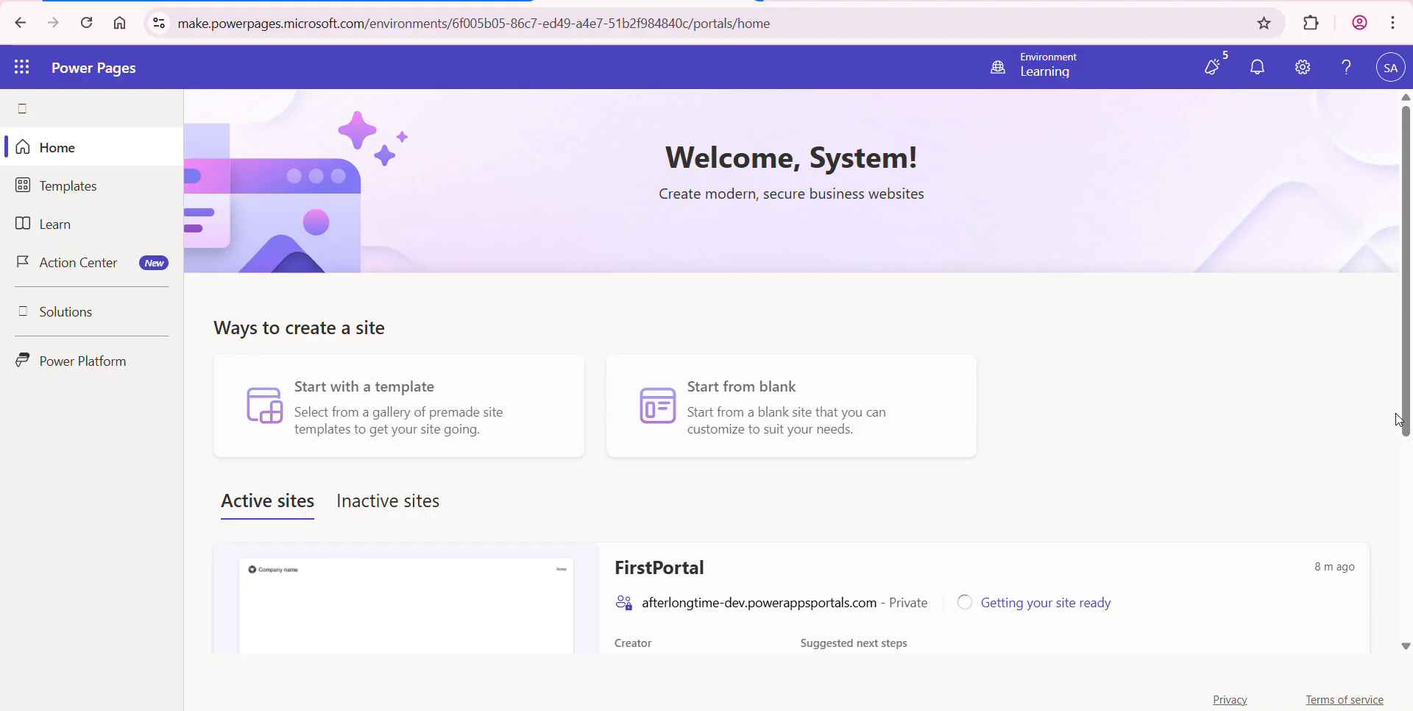
{"action": "scroll", "coordinate": [1408, 484], "scroll_direction": "down", "scroll_amount": 3}
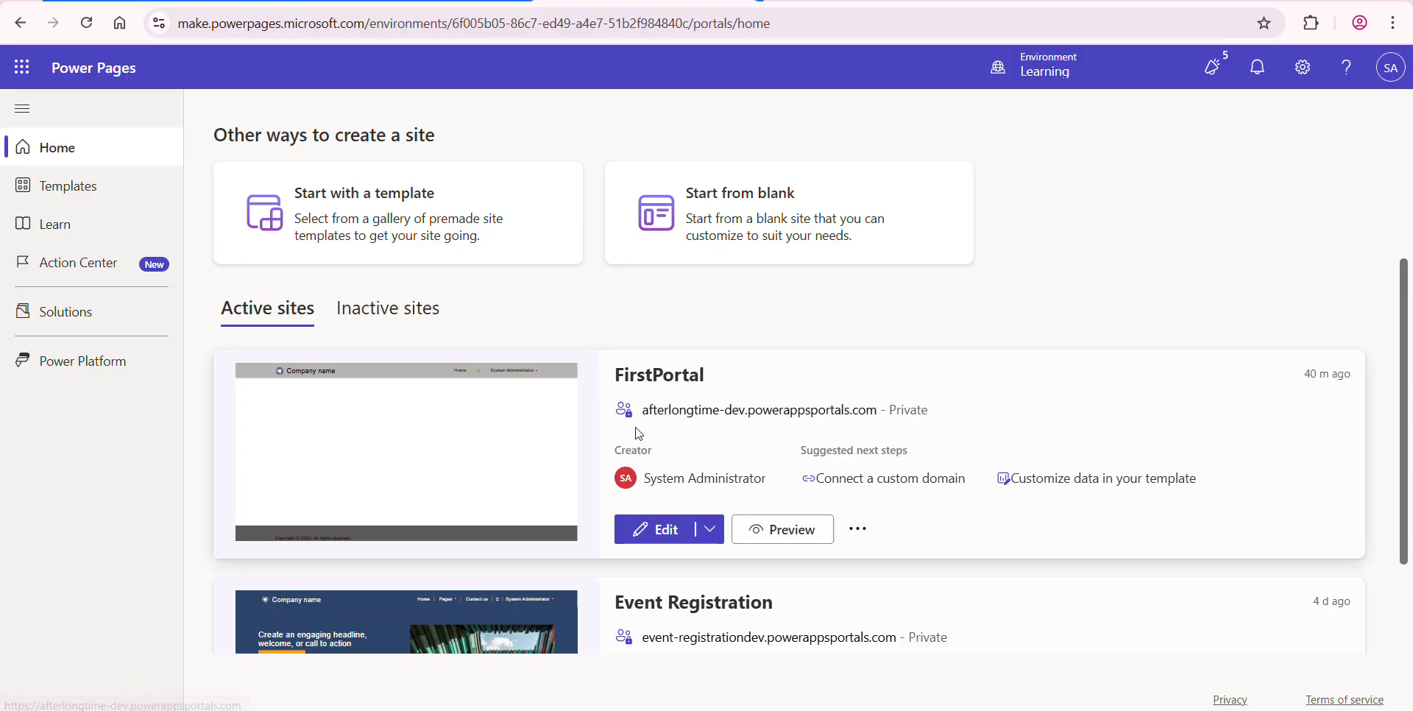
- Open FirstPortal's live site, consent on behalf of the organization, accept the requested permissions and check the site's address
{"action": "left_click", "coordinate": [724, 416]}
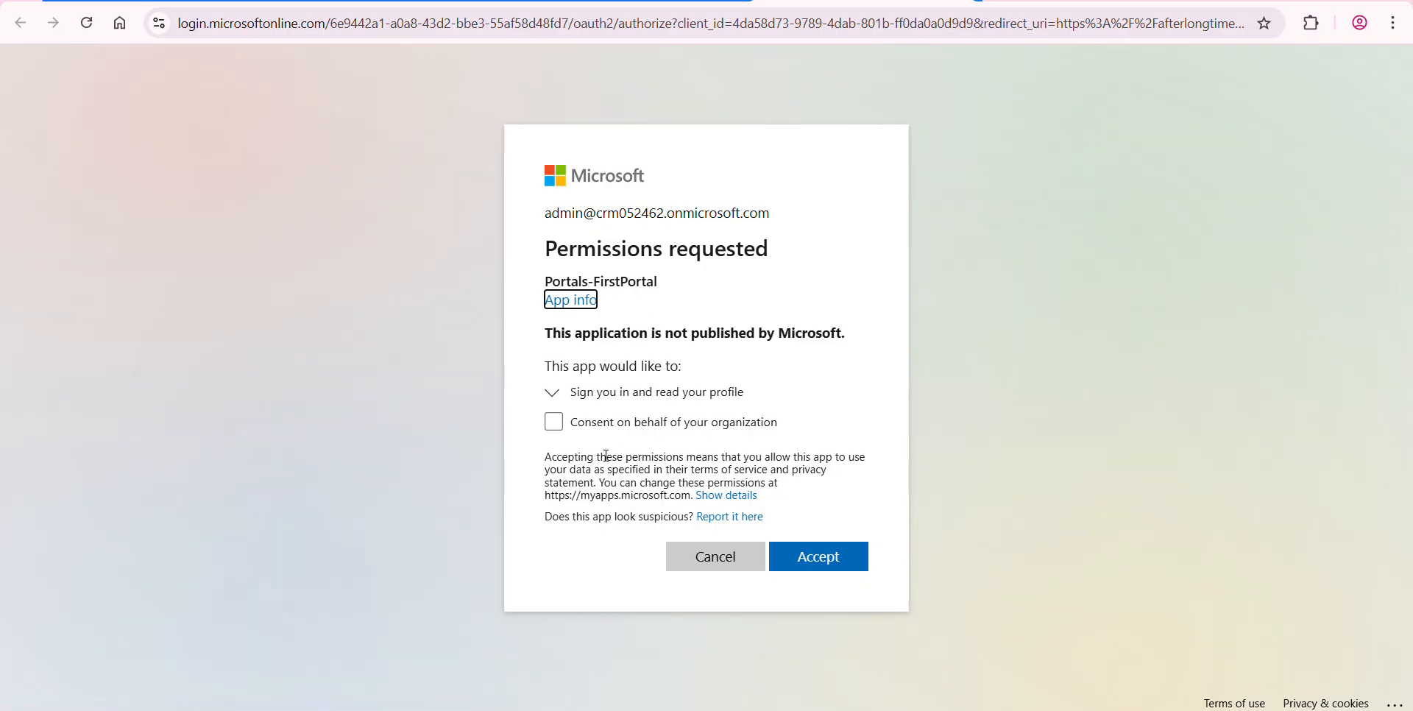
{"action": "left_click", "coordinate": [596, 433]}
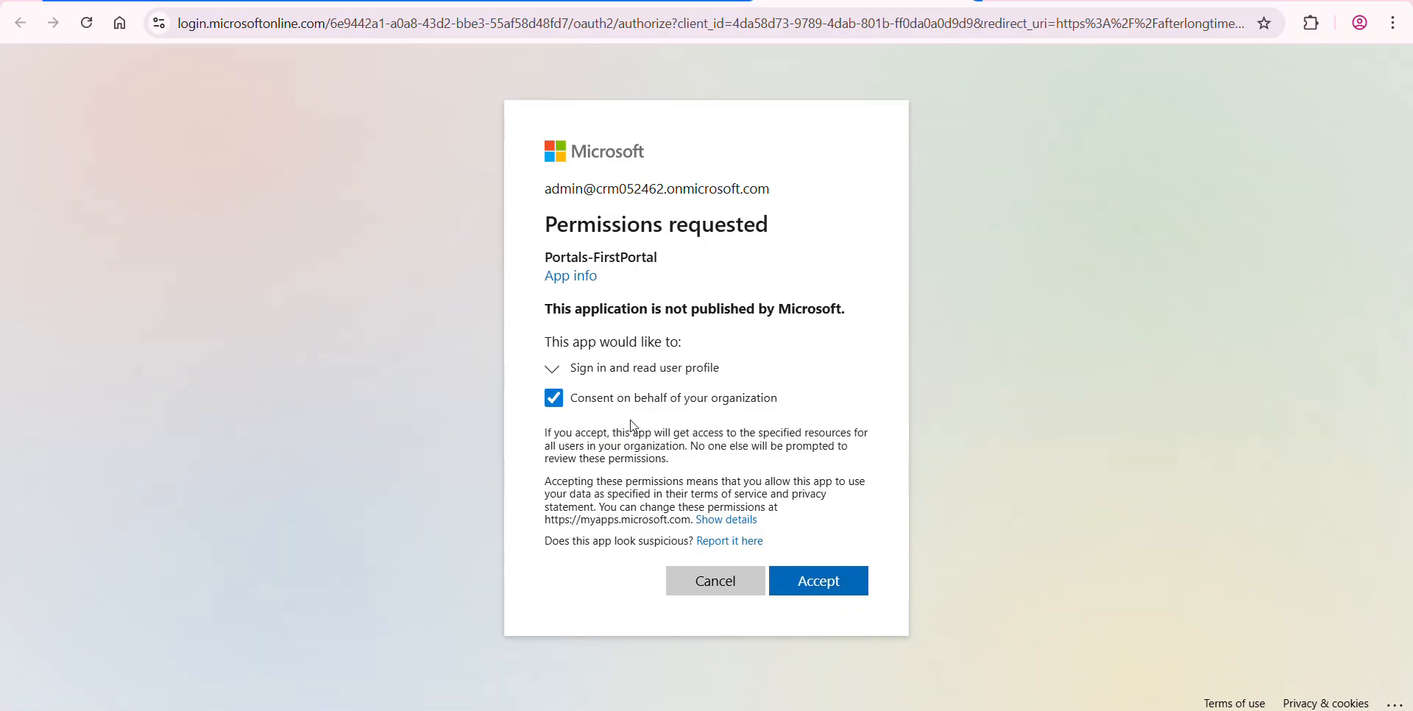
{"action": "left_click", "coordinate": [817, 592]}
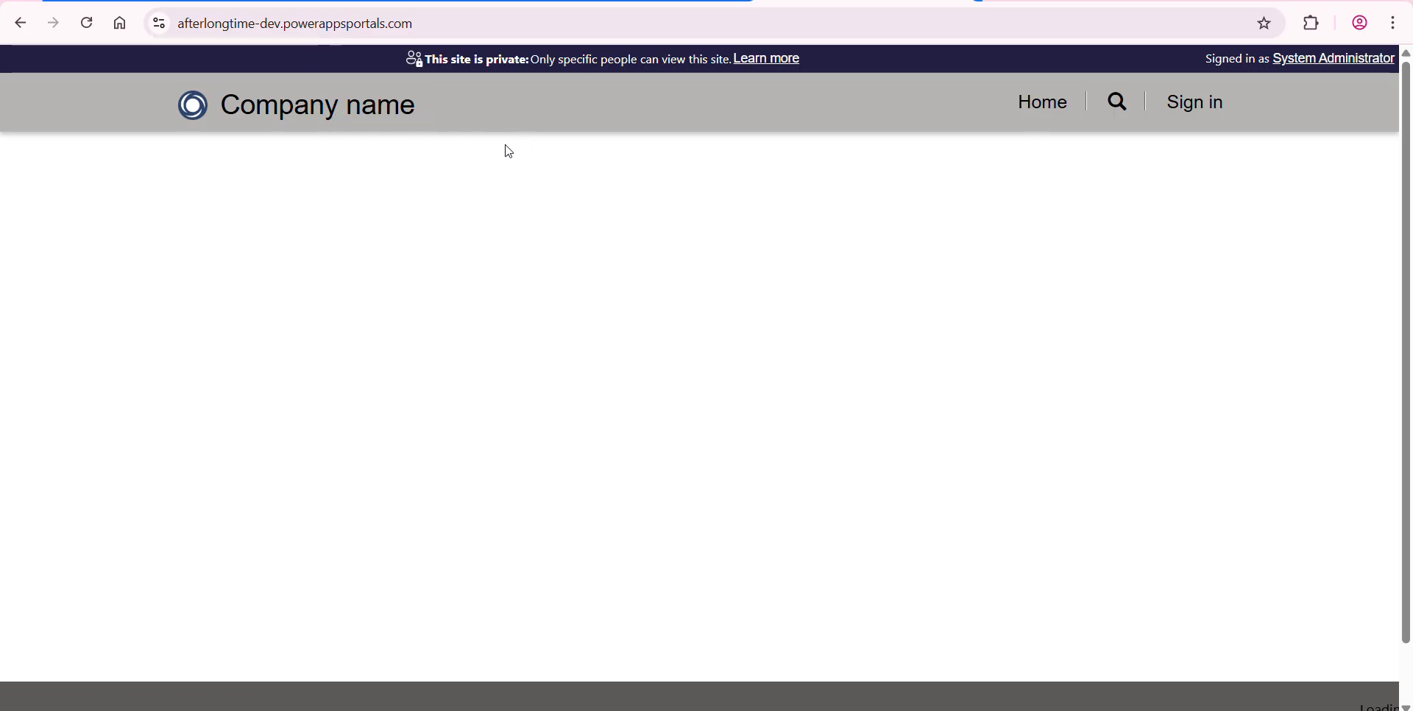
{"action": "left_click", "coordinate": [399, 24]}
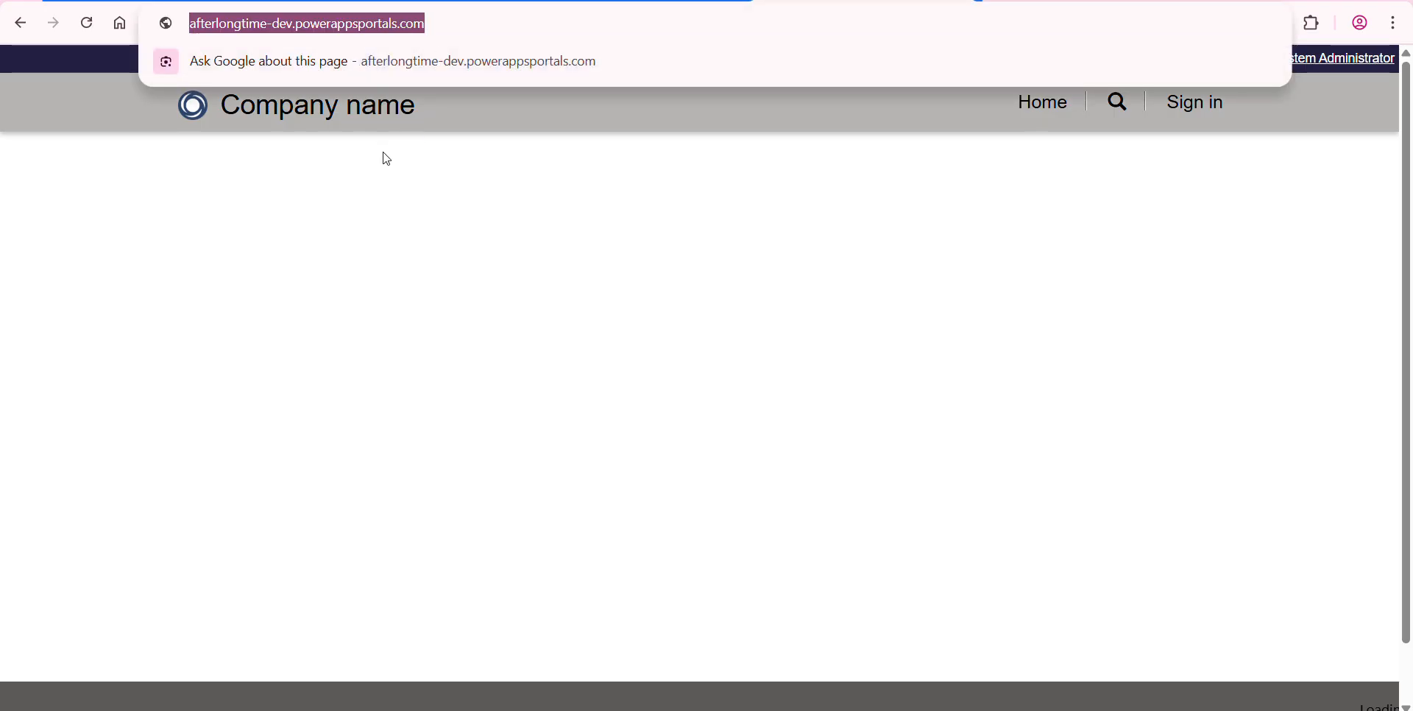
{"action": "left_click", "coordinate": [461, 292]}
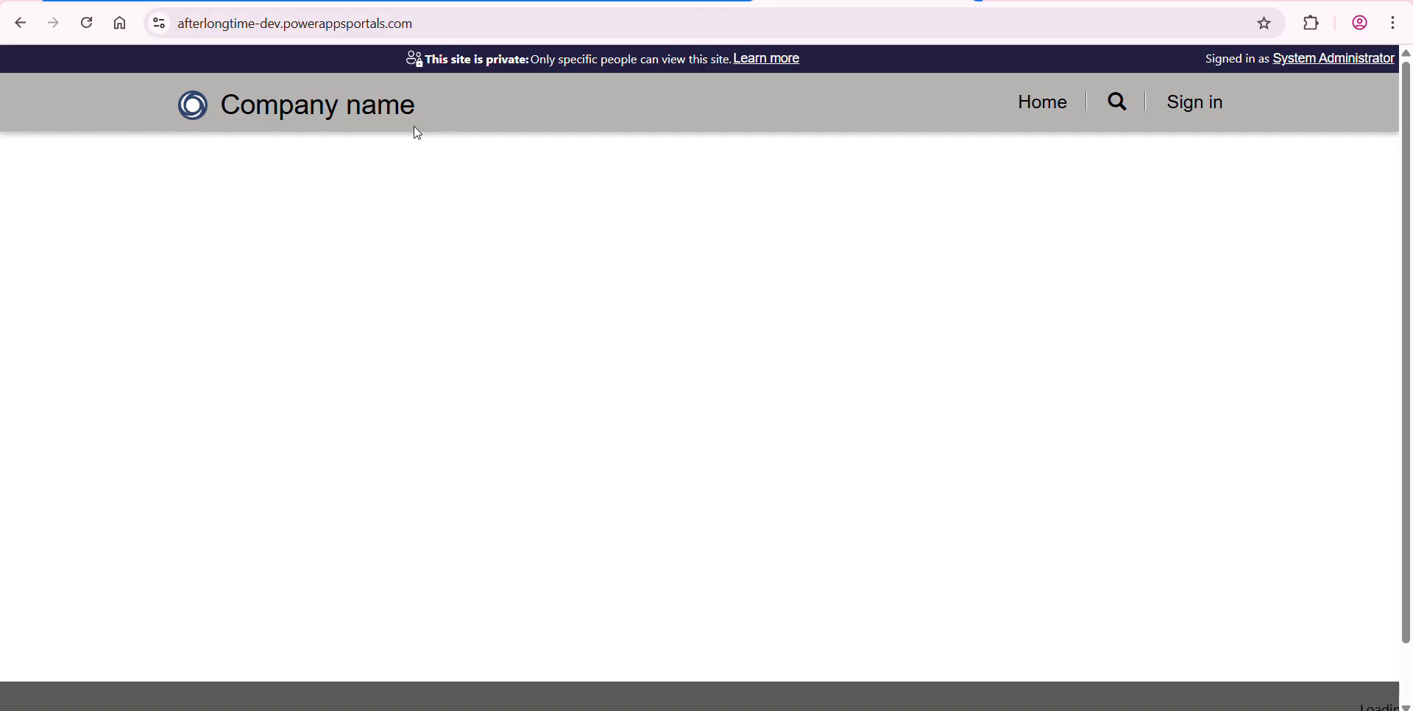
- Return to Power Pages, open FirstPortal for editing and set its site title to "Learn with" plus the creator's first name
{"action": "left_click", "coordinate": [568, 2]}
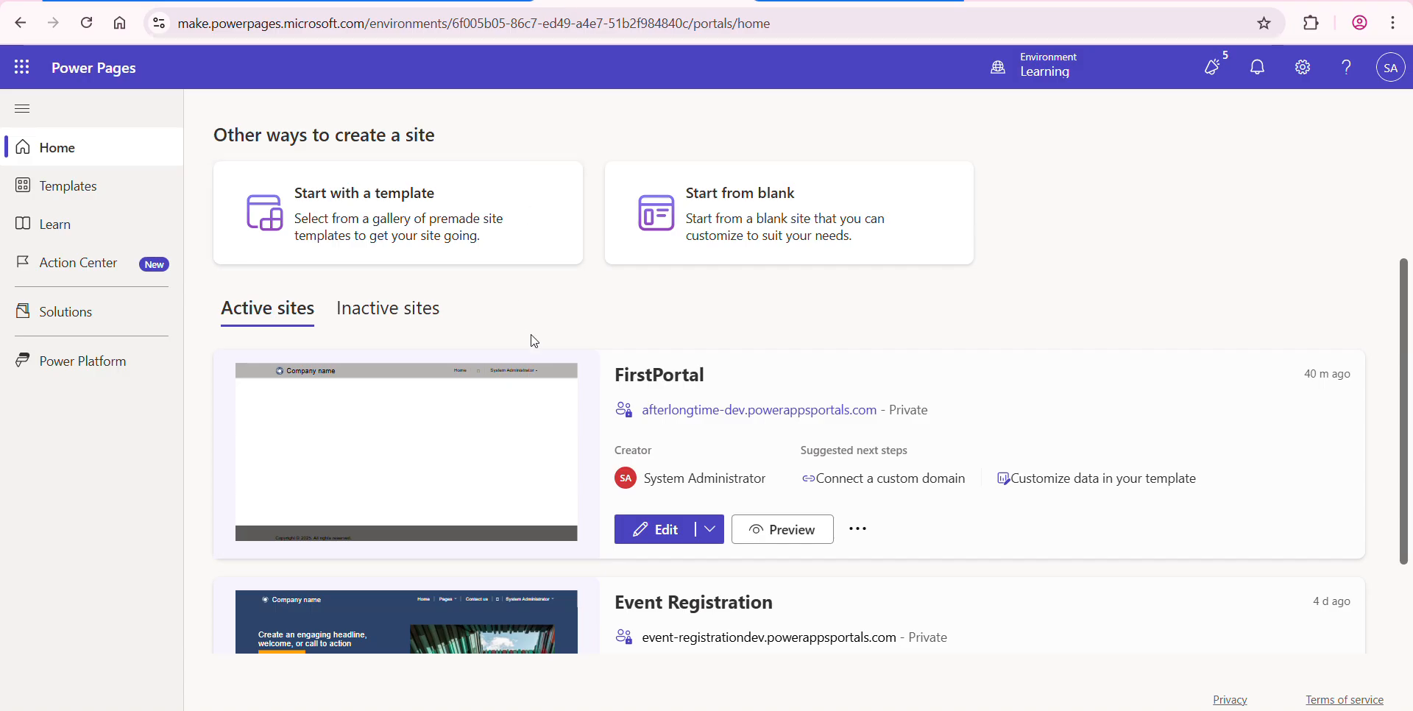
{"action": "left_click", "coordinate": [649, 530]}
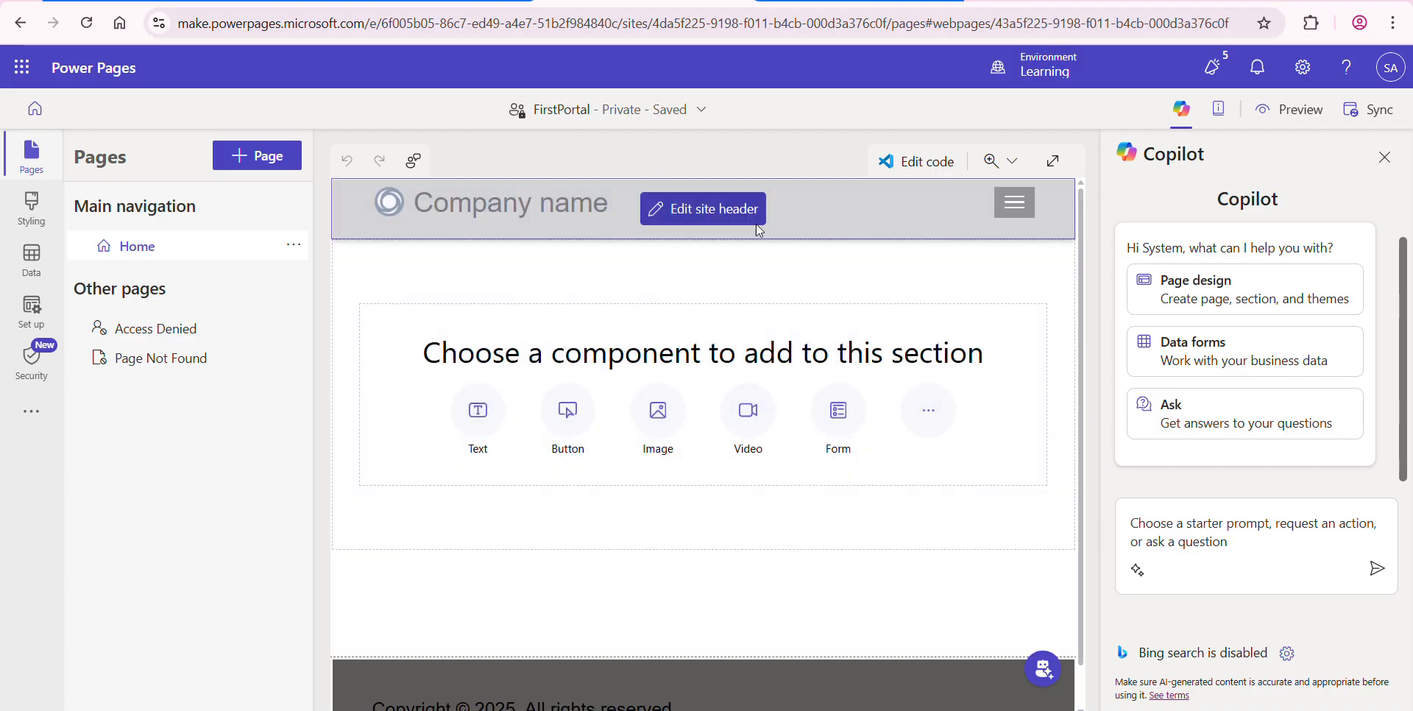
{"action": "left_click", "coordinate": [725, 212]}
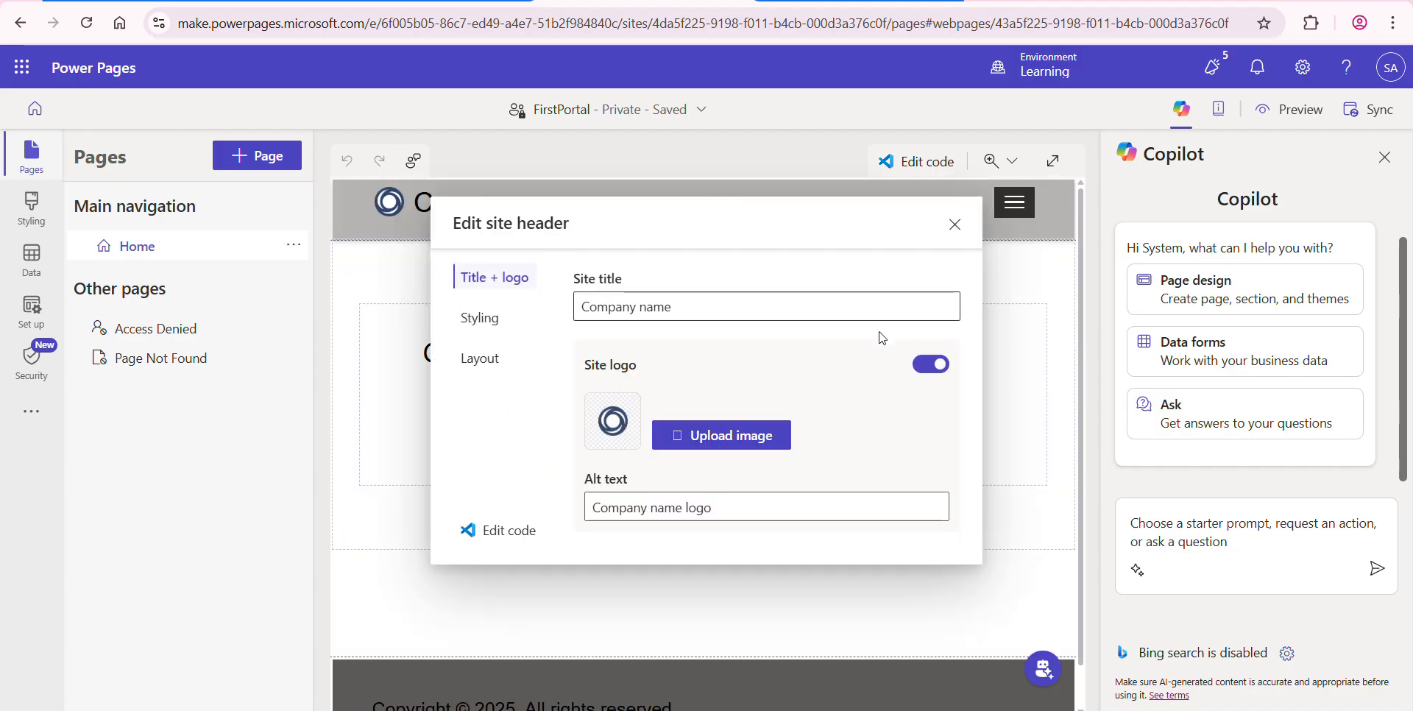
{"action": "triple_click", "coordinate": [632, 305]}
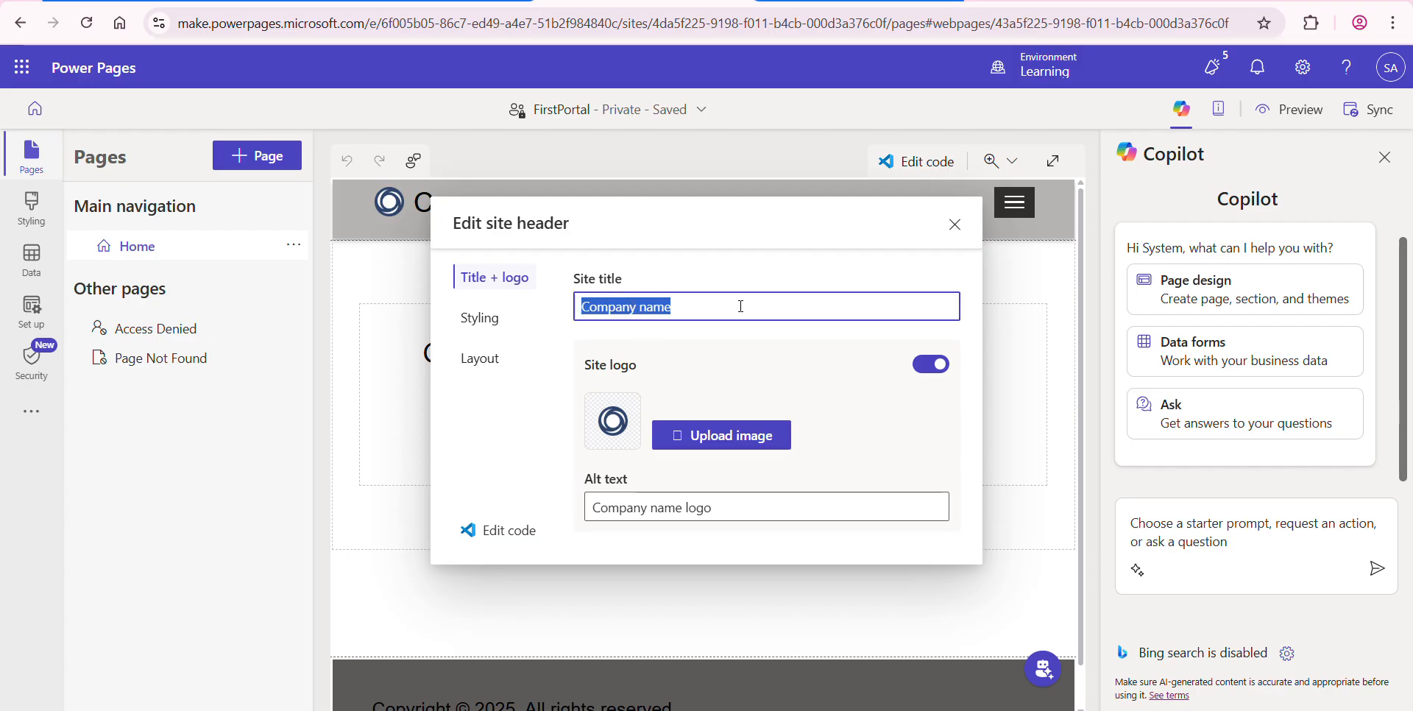
{"action": "type", "text": "Learn with Uzair"}
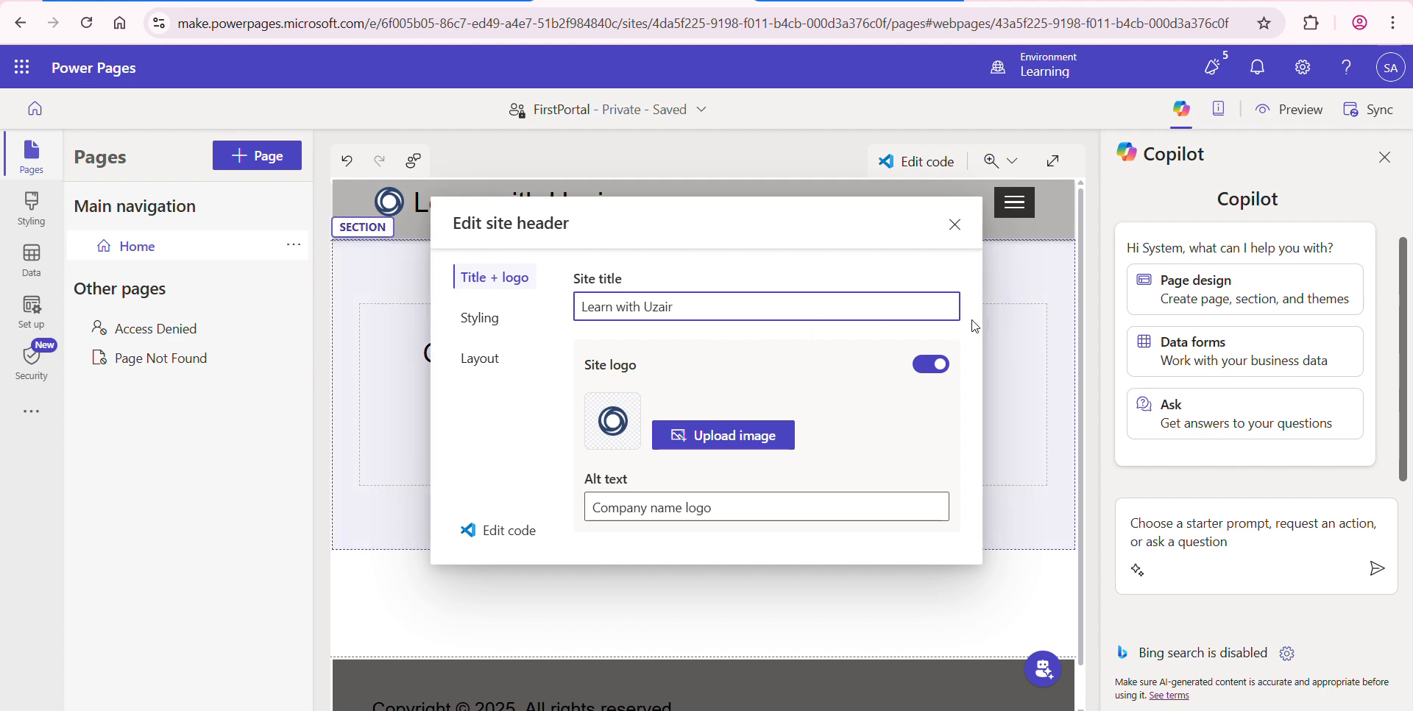
{"action": "left_click", "coordinate": [956, 225]}
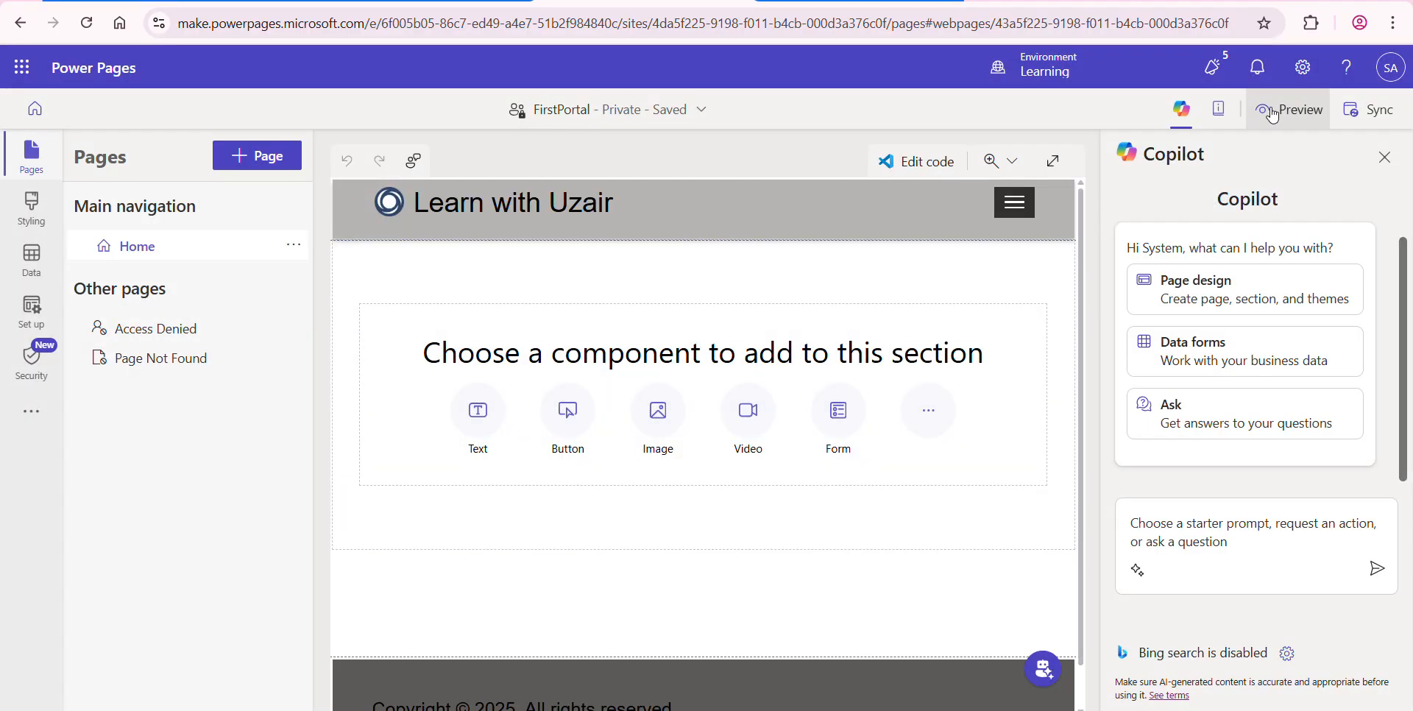
- Preview the edited FirstPortal site at desktop size and return to the design studio
{"action": "left_click", "coordinate": [1263, 109]}
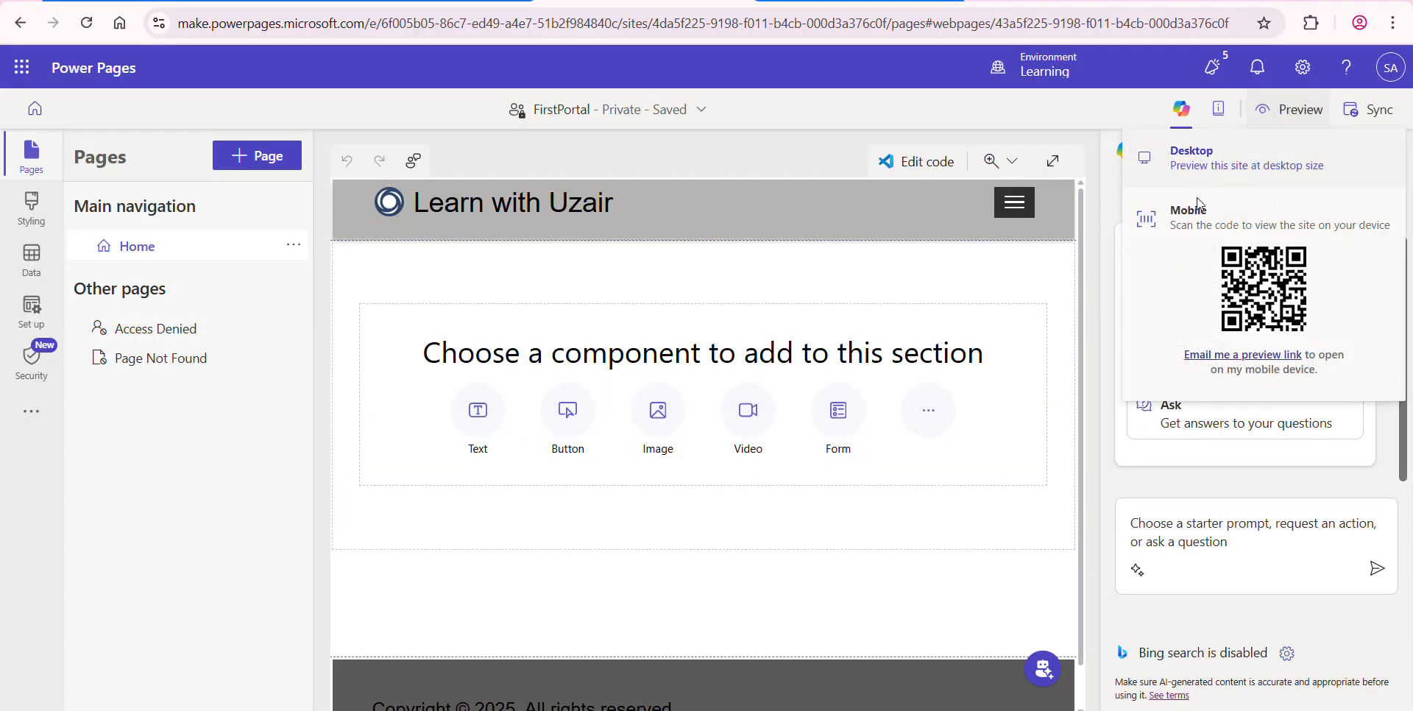
{"action": "left_click", "coordinate": [1234, 166]}
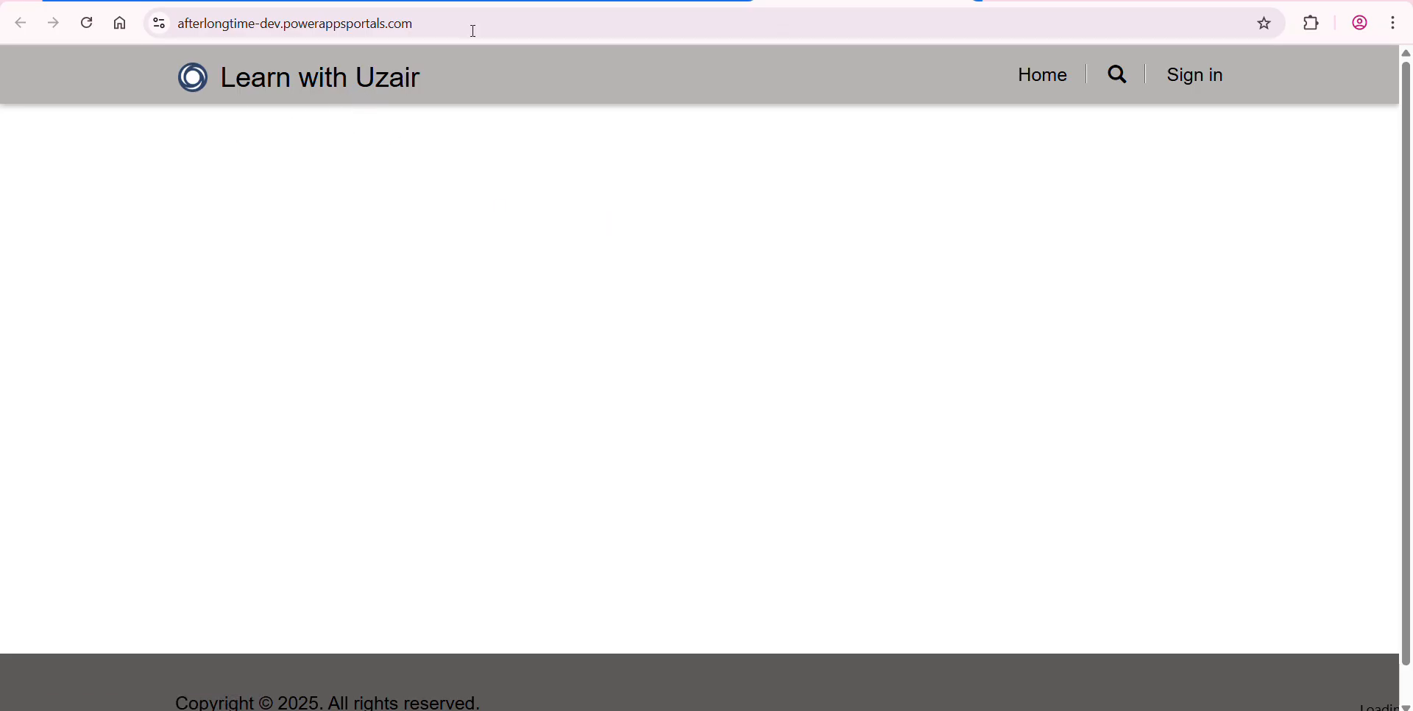
{"action": "left_click", "coordinate": [641, 1]}
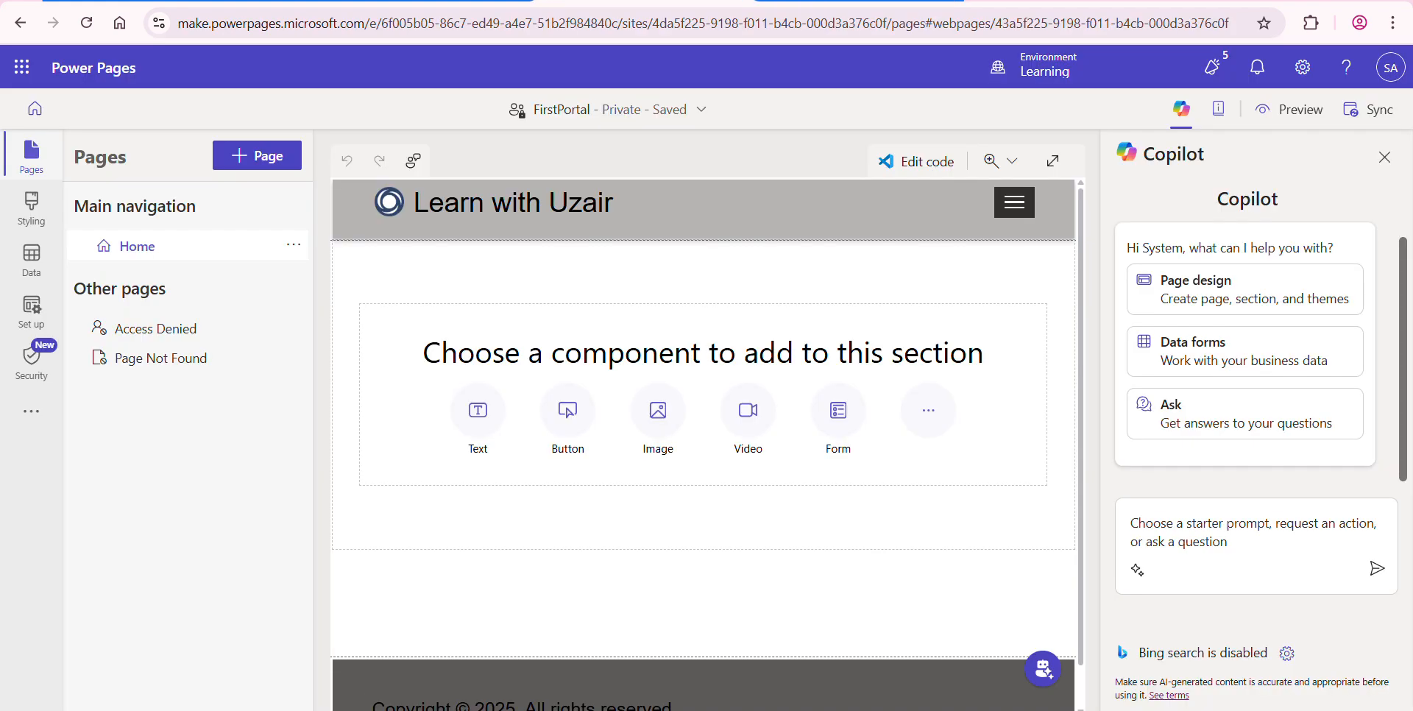
- Go back to the Power Pages home page, switch to the CoE Production environment and check its active sites
{"action": "left_click", "coordinate": [1036, 78]}
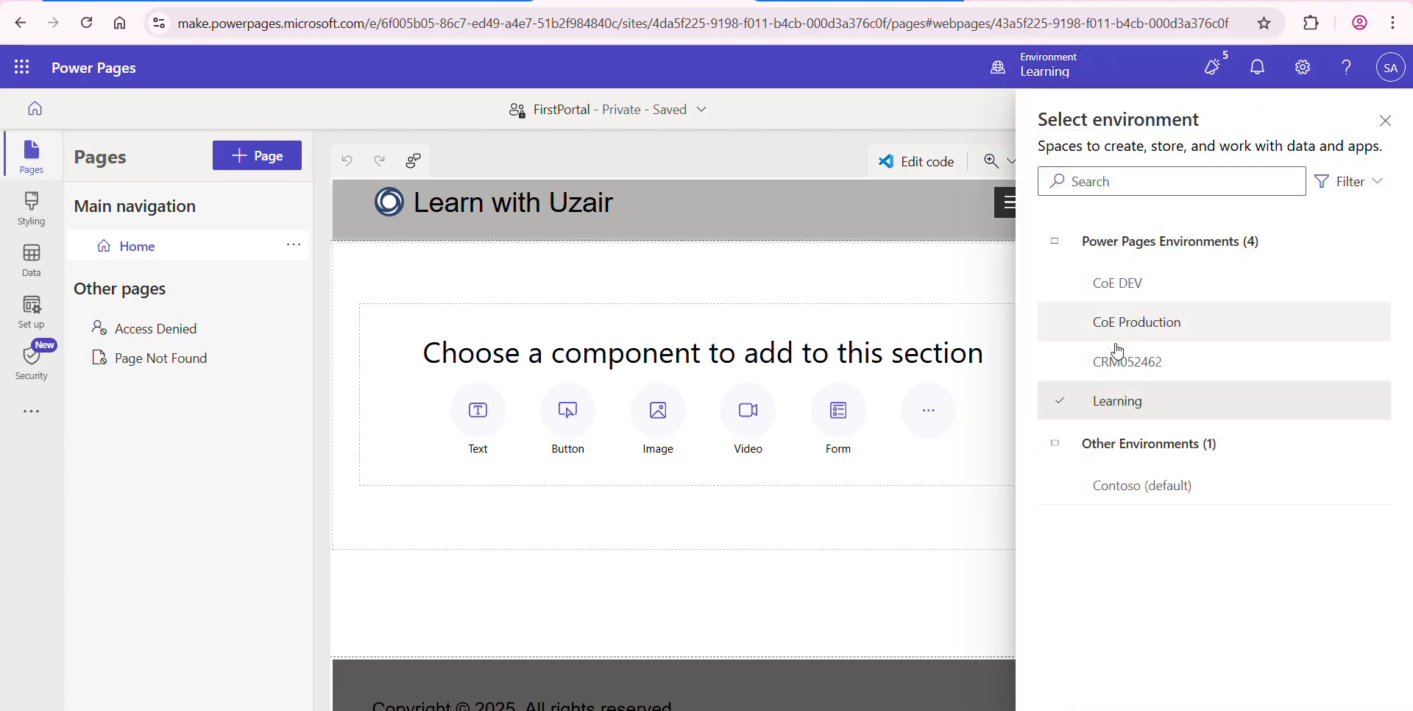
{"action": "mouse_move", "coordinate": [1118, 344]}
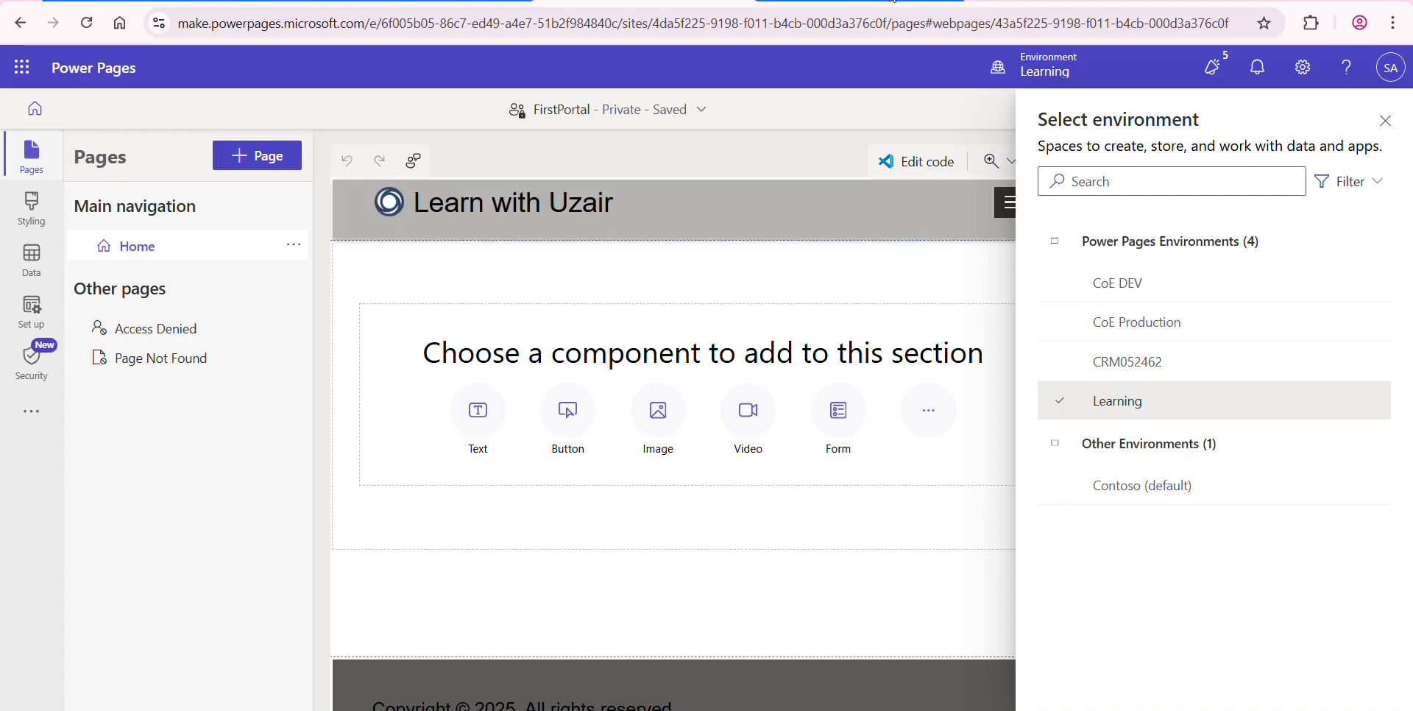
{"action": "mouse_move", "coordinate": [893, 2]}
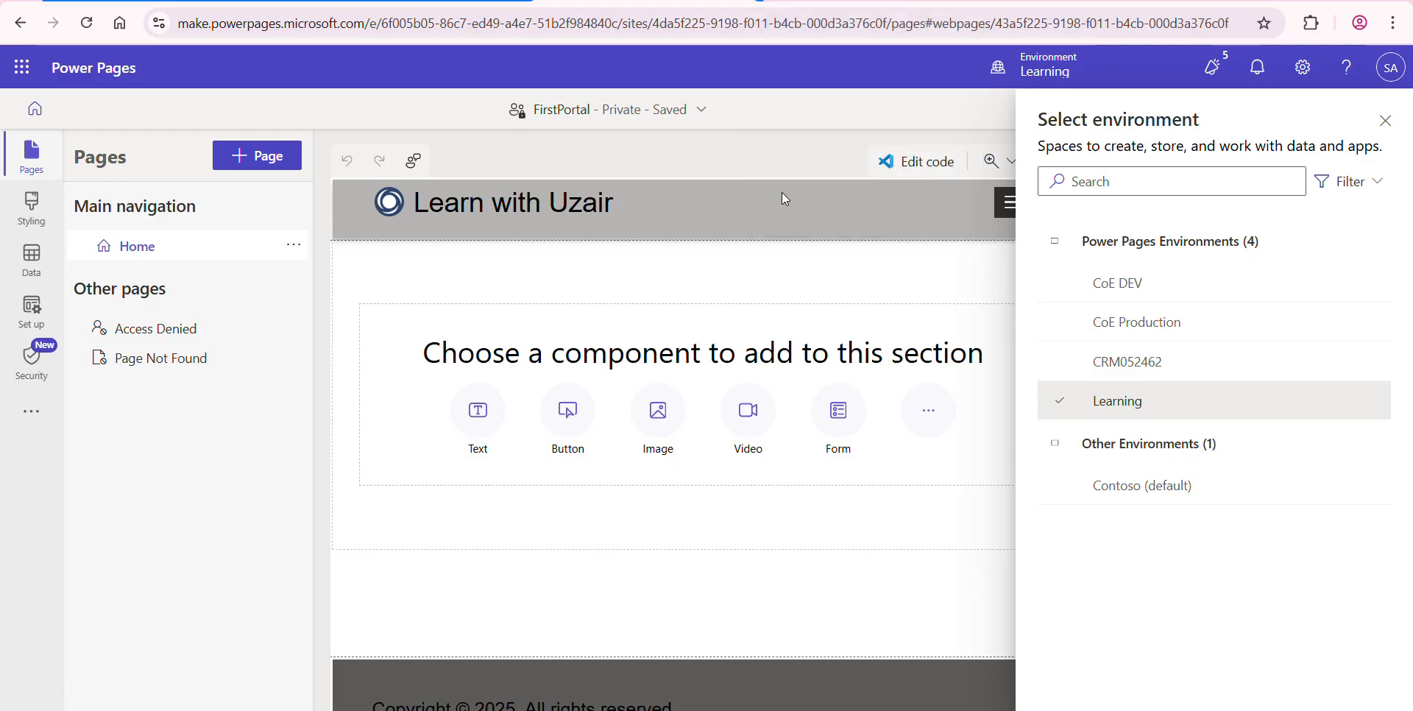
{"action": "left_click", "coordinate": [34, 122]}
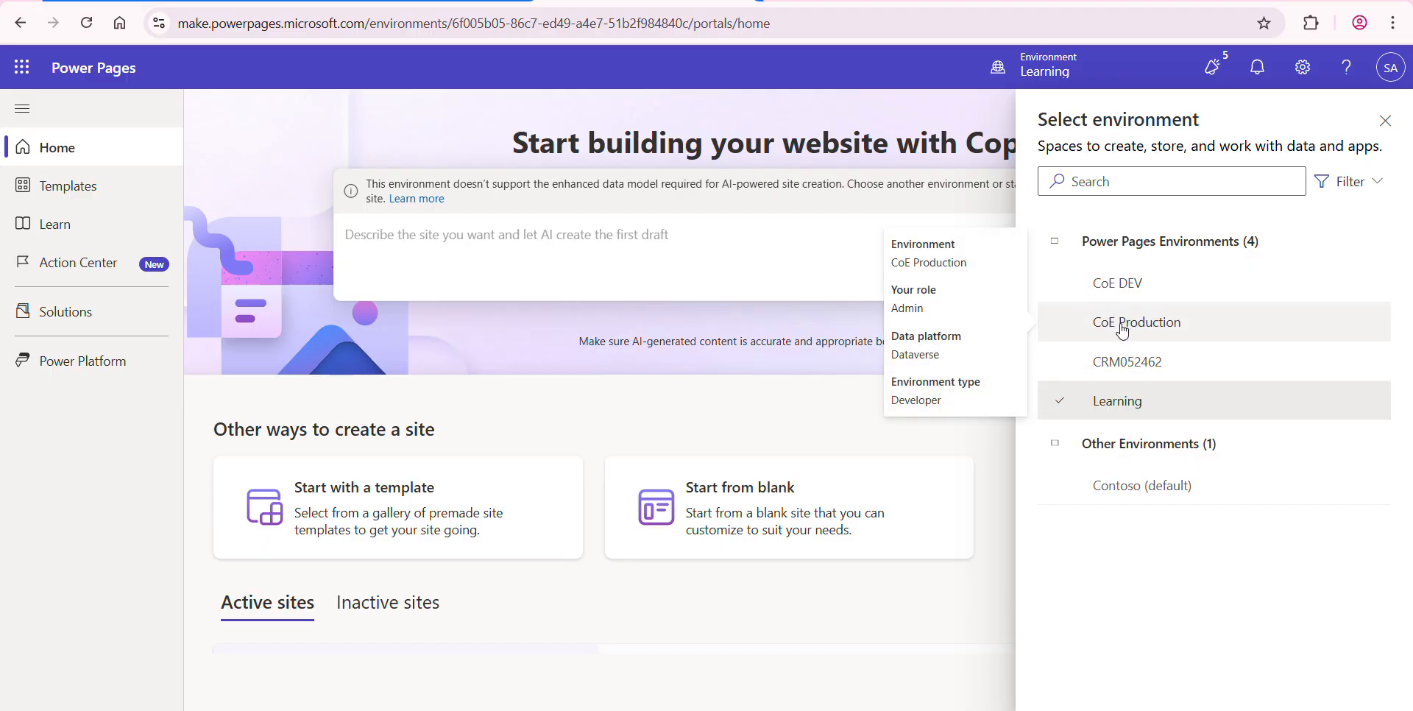
{"action": "left_click", "coordinate": [1122, 330]}
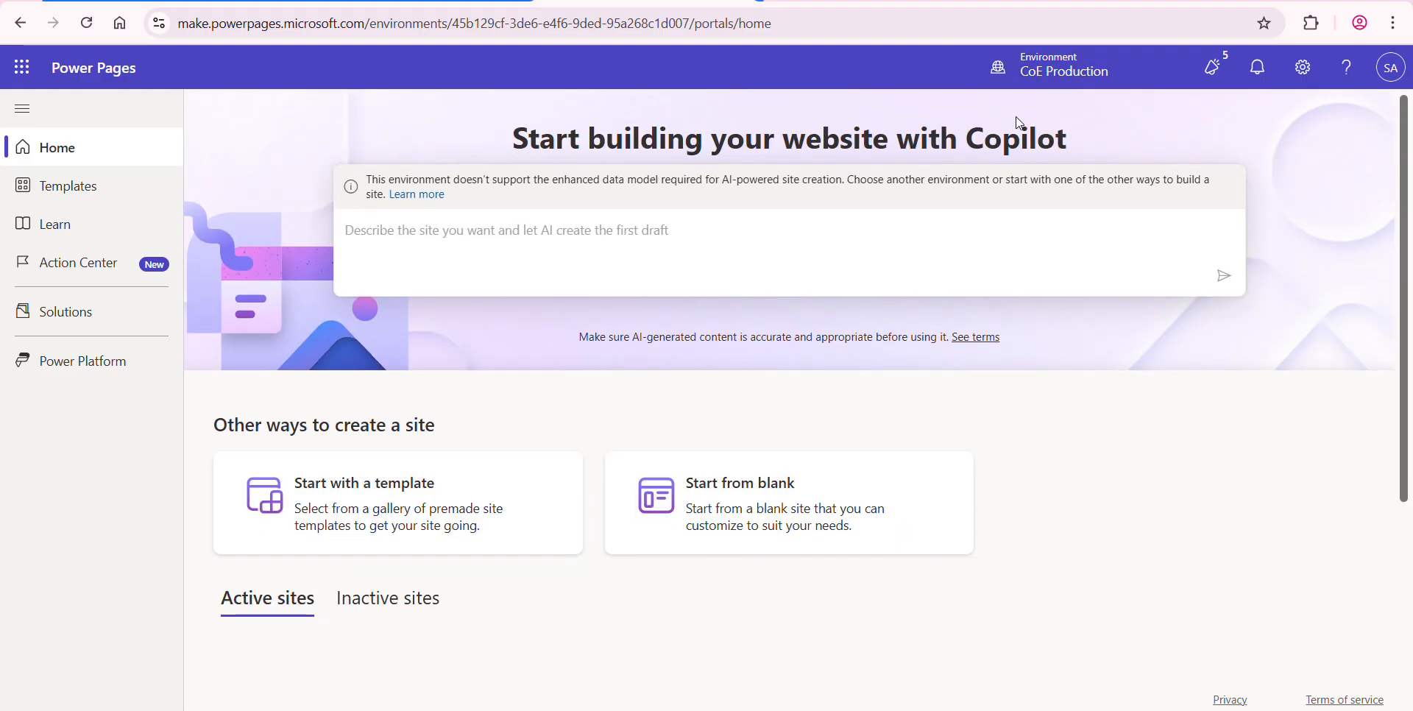
{"action": "scroll", "coordinate": [1016, 117], "scroll_direction": "down", "scroll_amount": 1}
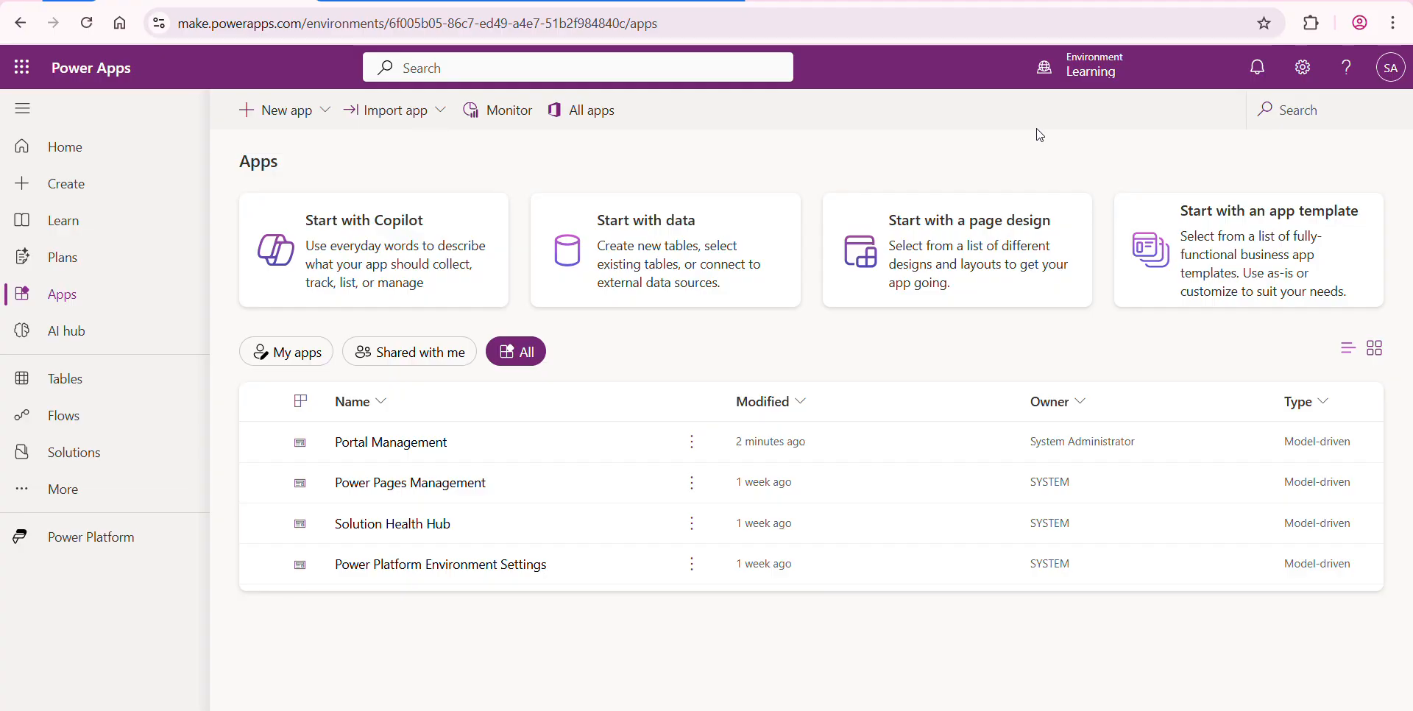
- Switch Power Apps to the CoE Production environment, select its Portal Management app and review the available environments
{"action": "left_click", "coordinate": [1093, 71]}
{"action": "left_click", "coordinate": [1134, 342]}
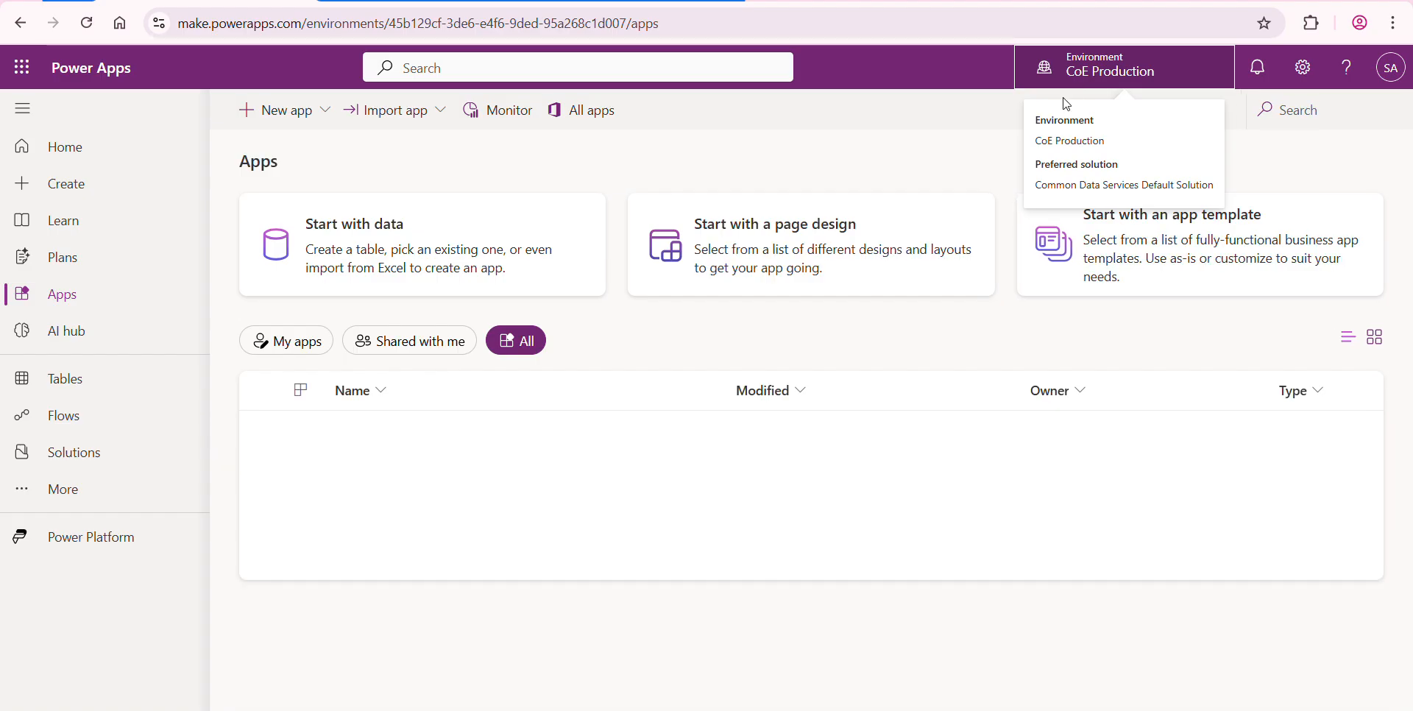
{"action": "left_click", "coordinate": [262, 430]}
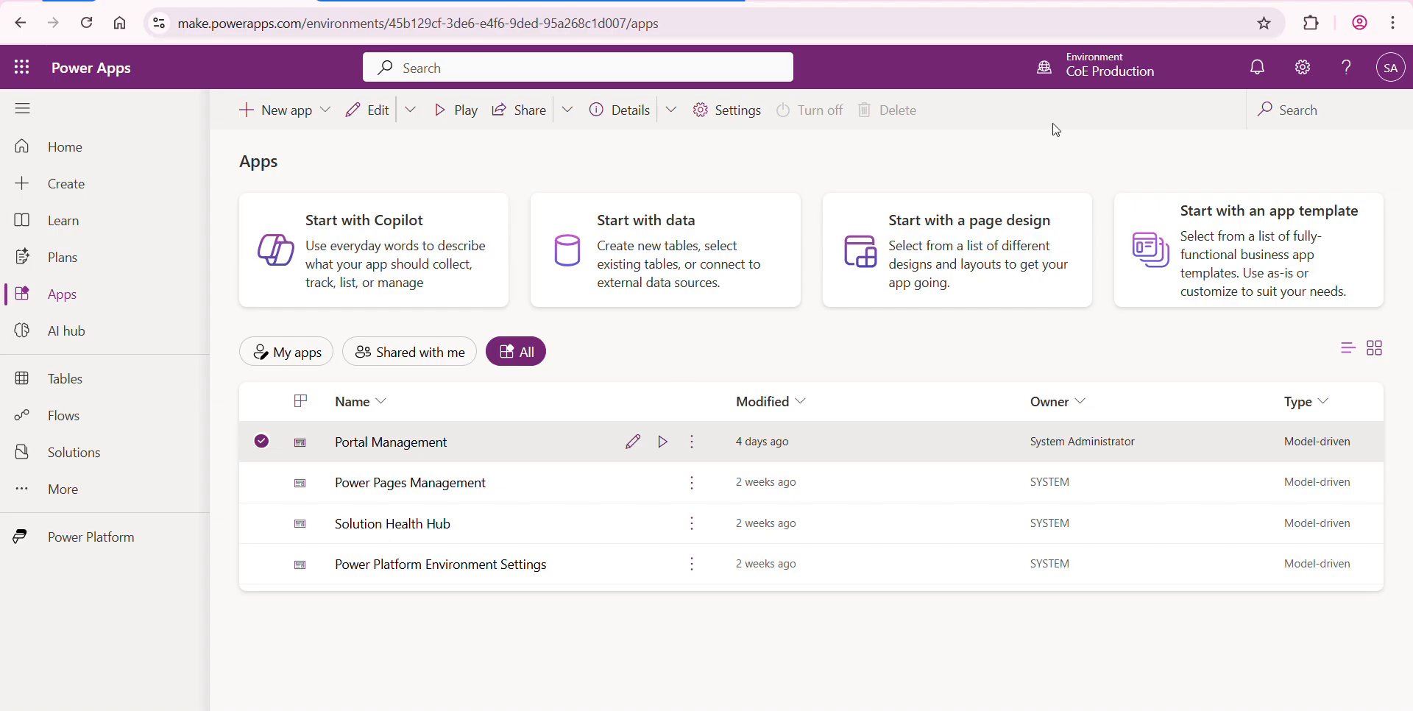
{"action": "left_click", "coordinate": [1097, 70]}
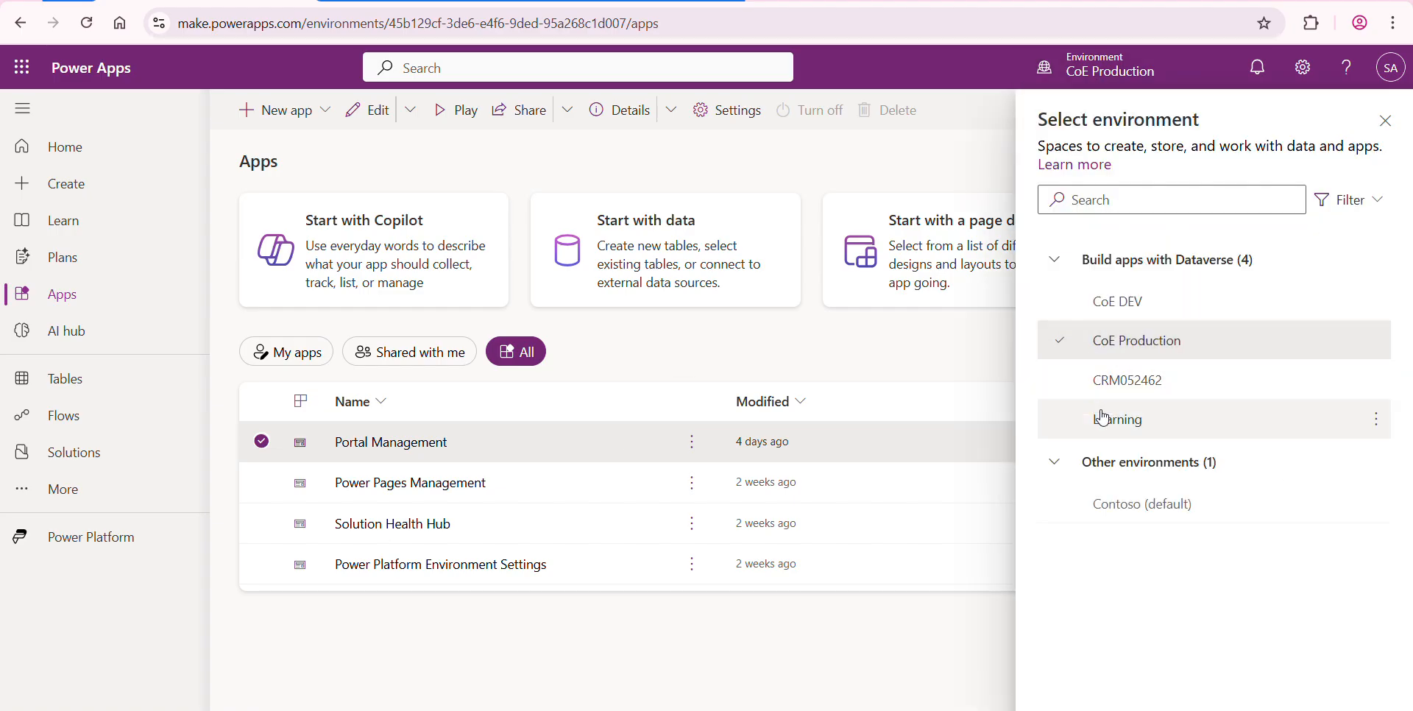
{"action": "mouse_move", "coordinate": [1112, 357]}
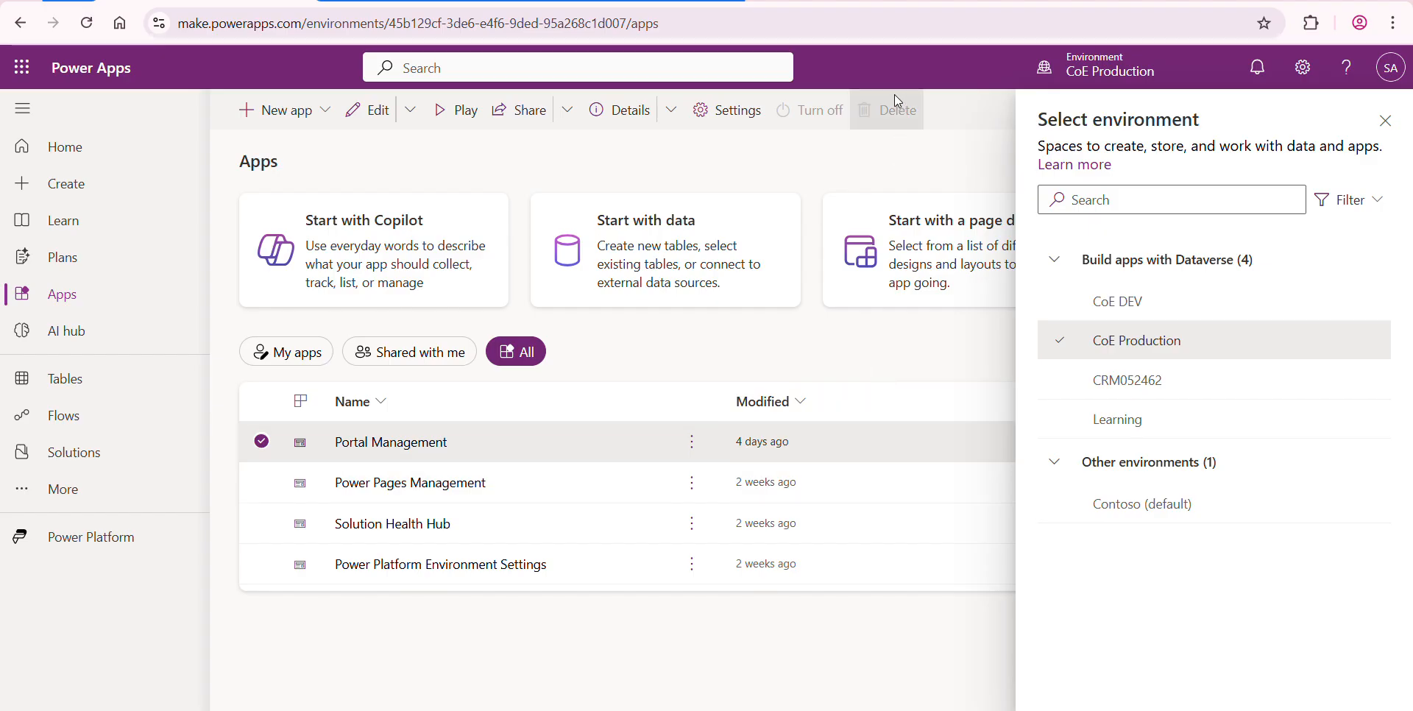
- Open the Portal-Deployment-Tools GitHub repository in a new browser tab and examine its schema files and configuration migration archive
{"action": "left_click", "coordinate": [889, 1]}
{"action": "left_click", "coordinate": [894, 28]}
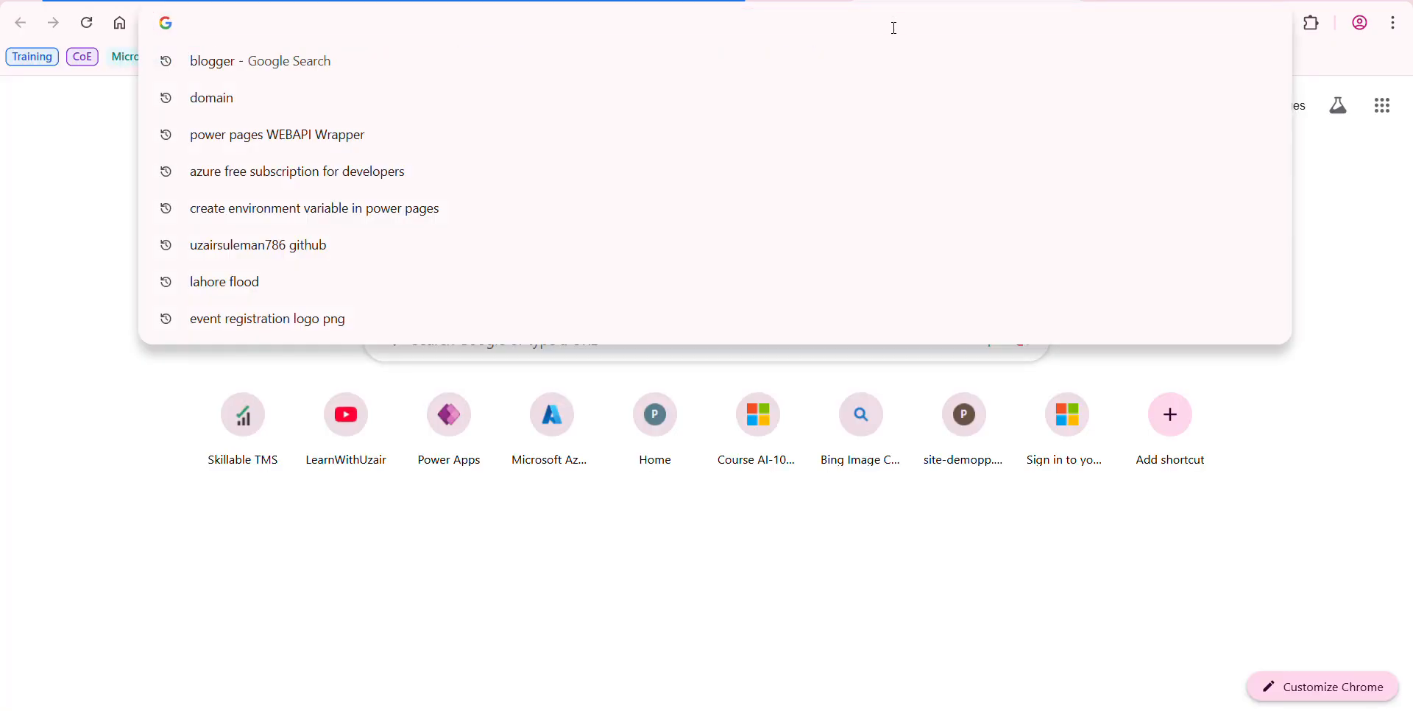
{"action": "type", "text": "https://github.com/uzairsuleman786/Portal-Deployment-Tools"}
{"action": "key", "text": "Return"}
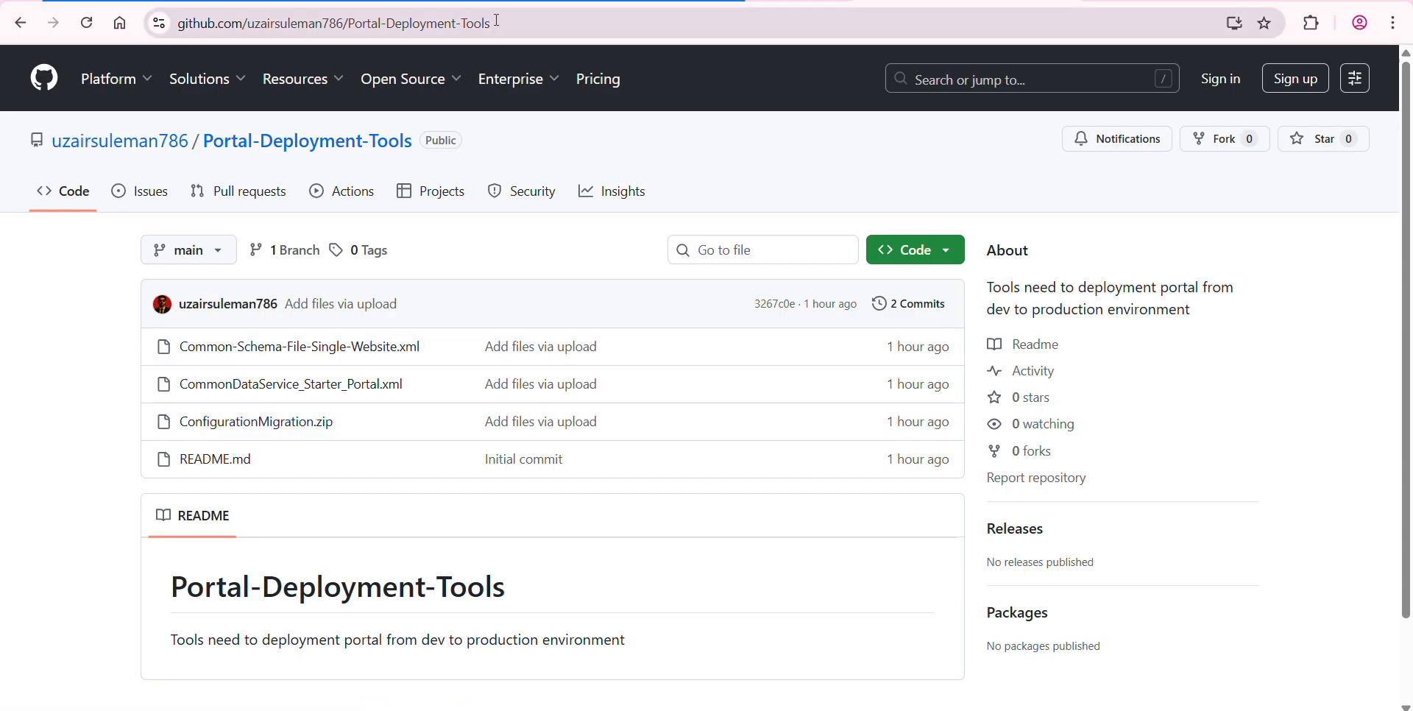
{"action": "mouse_move", "coordinate": [492, 79]}
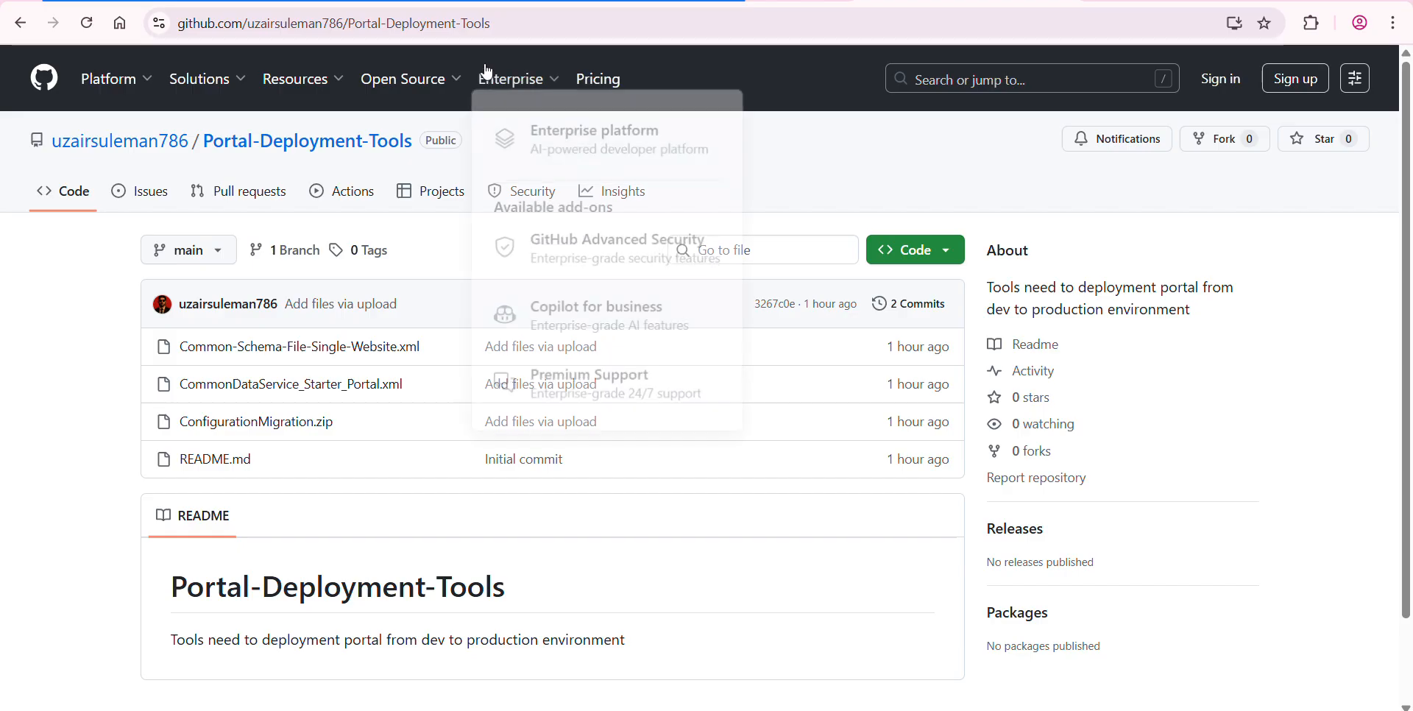
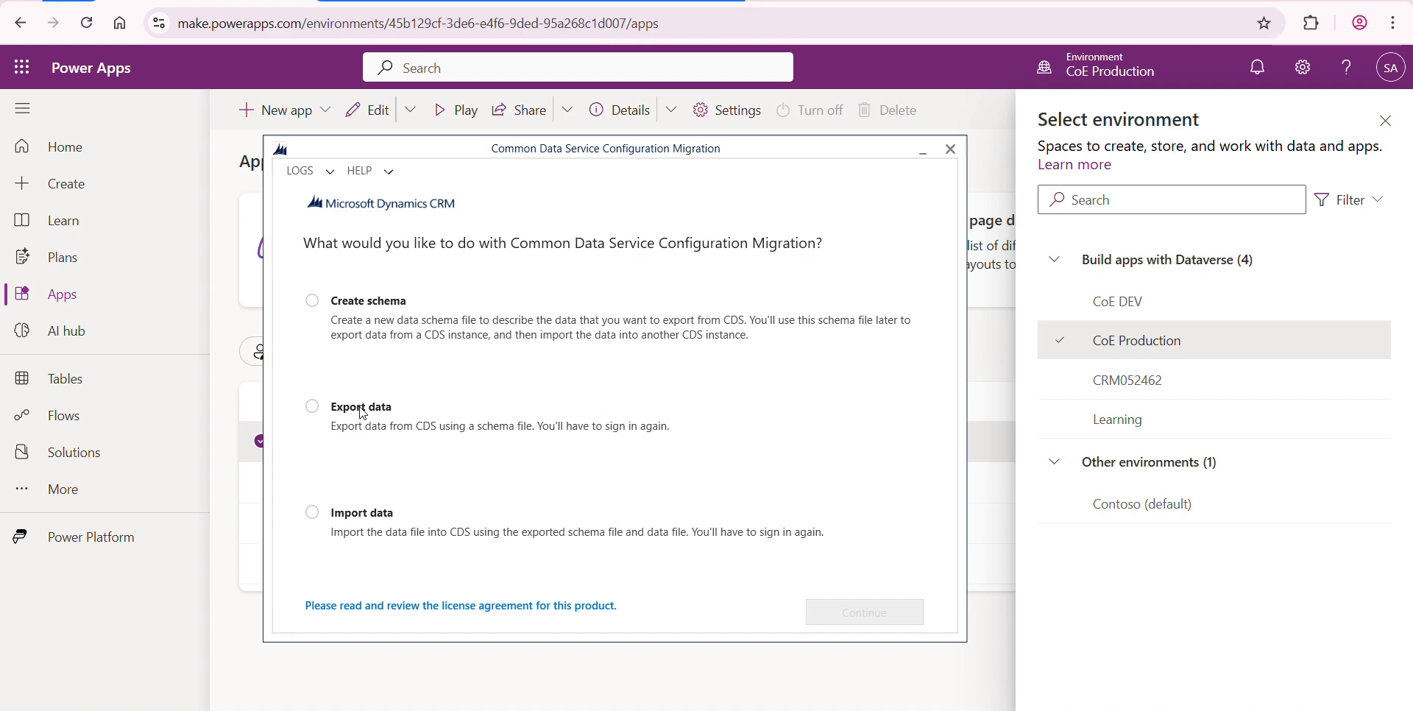
- Start a data export in Common Data Service Configuration Migration and clear the saved user name and password from the login form
{"action": "left_click", "coordinate": [361, 411]}
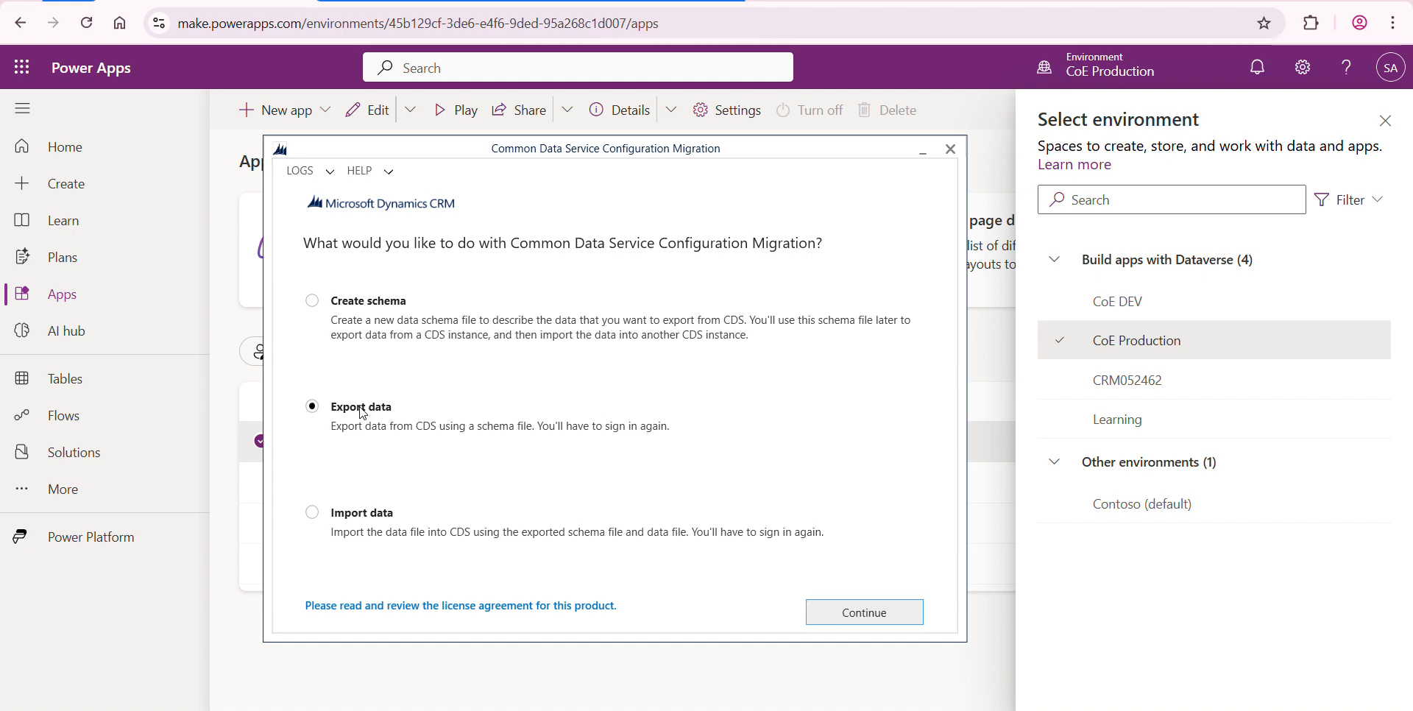
{"action": "left_click", "coordinate": [868, 620]}
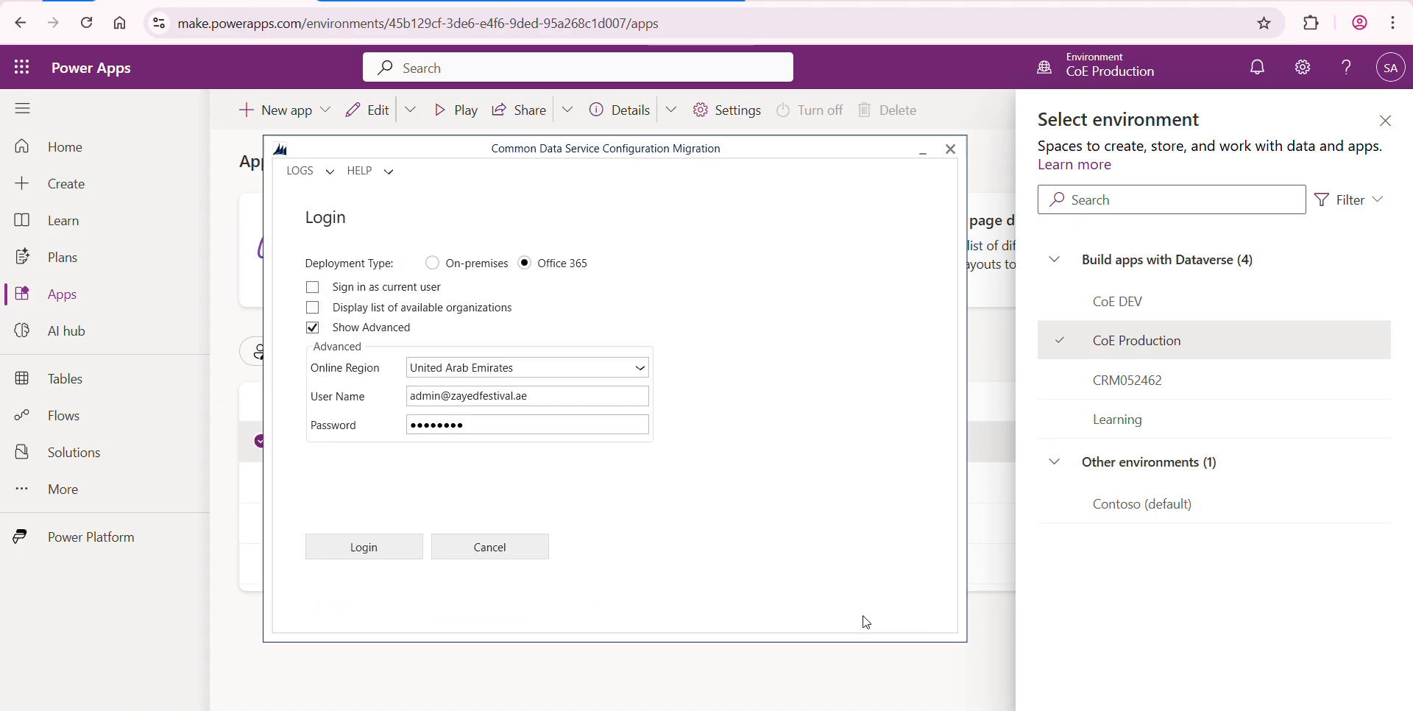
{"action": "double_click", "coordinate": [506, 403]}
{"action": "key", "text": "ctrl+a"}
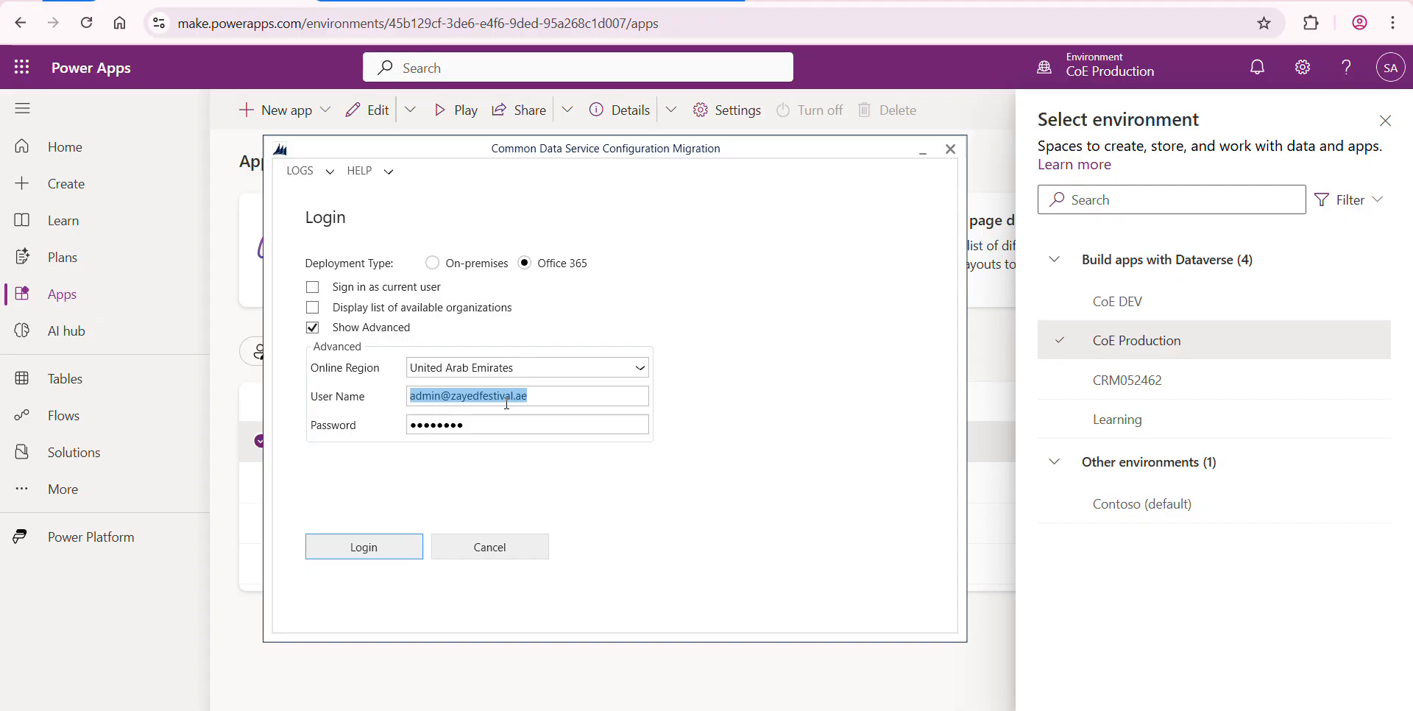
{"action": "key", "text": "BackSpace"}
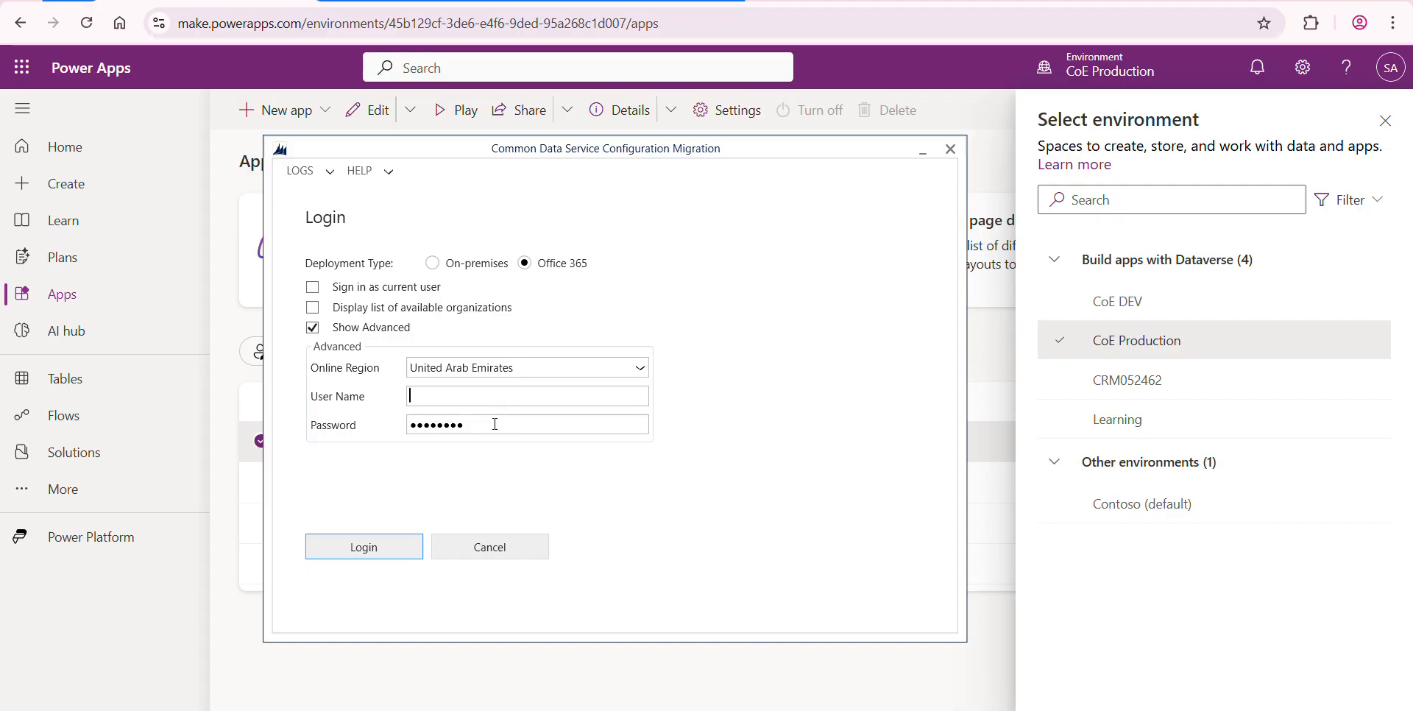
{"action": "double_click", "coordinate": [492, 425]}
{"action": "key", "text": "BackSpace"}
- Set the login form's online region to Don't Know and enter the admin account's user name and password
{"action": "left_click", "coordinate": [536, 368]}
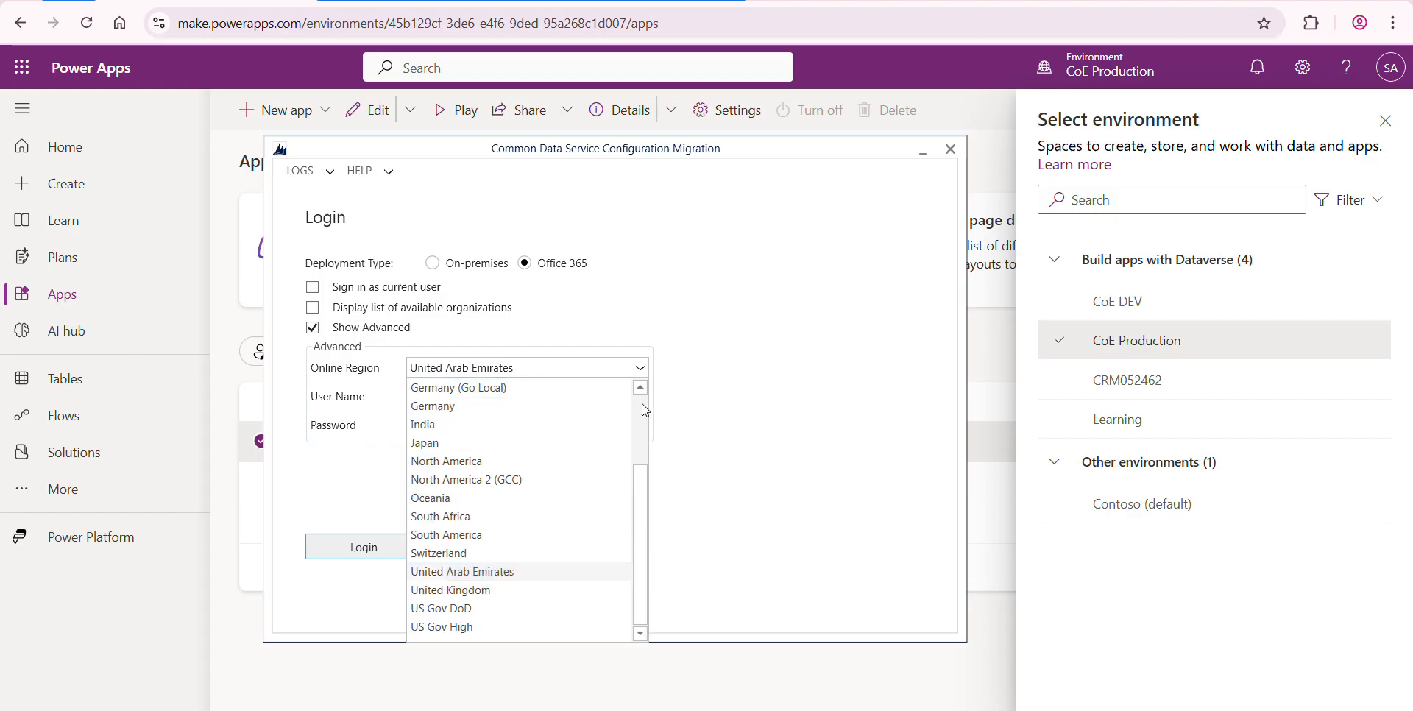
{"action": "scroll", "coordinate": [639, 410], "scroll_direction": "up", "scroll_amount": 3}
{"action": "left_click", "coordinate": [460, 388]}
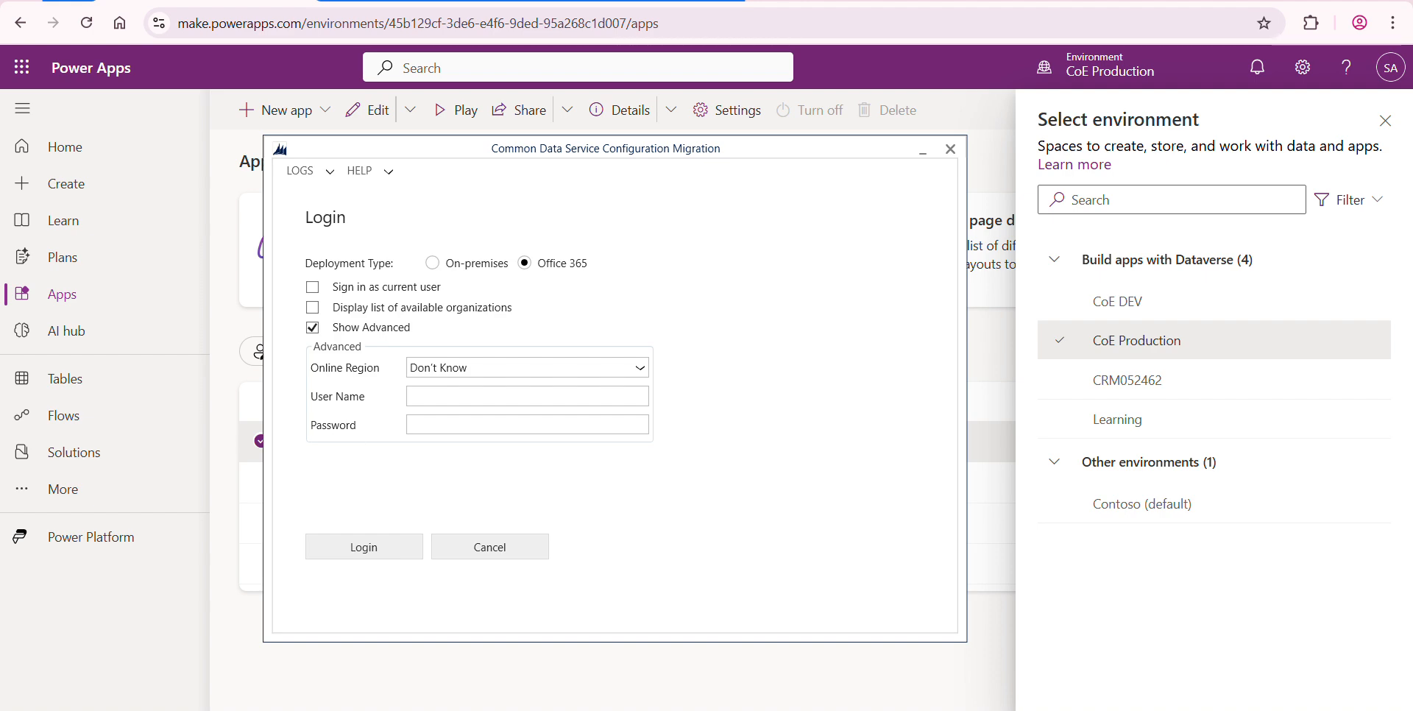
{"action": "left_click", "coordinate": [513, 395]}
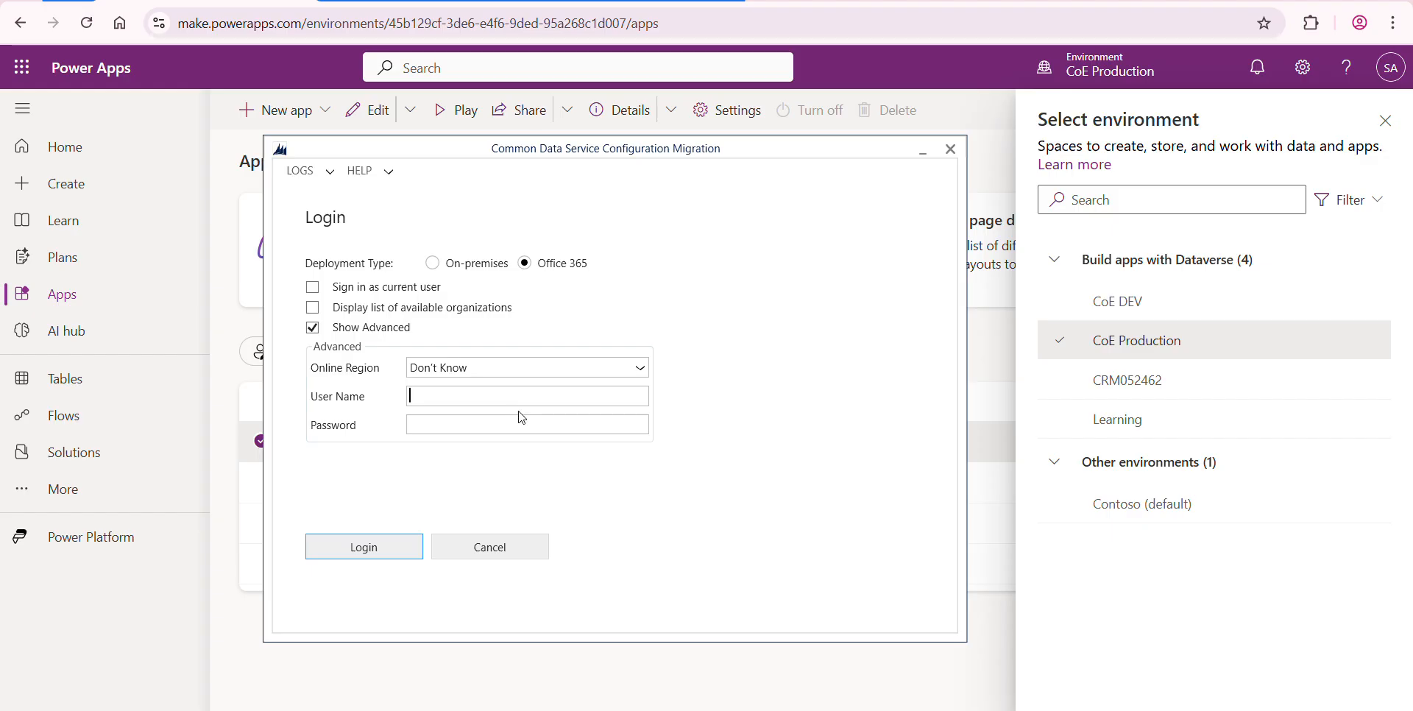
{"action": "key", "text": "ctrl+v"}
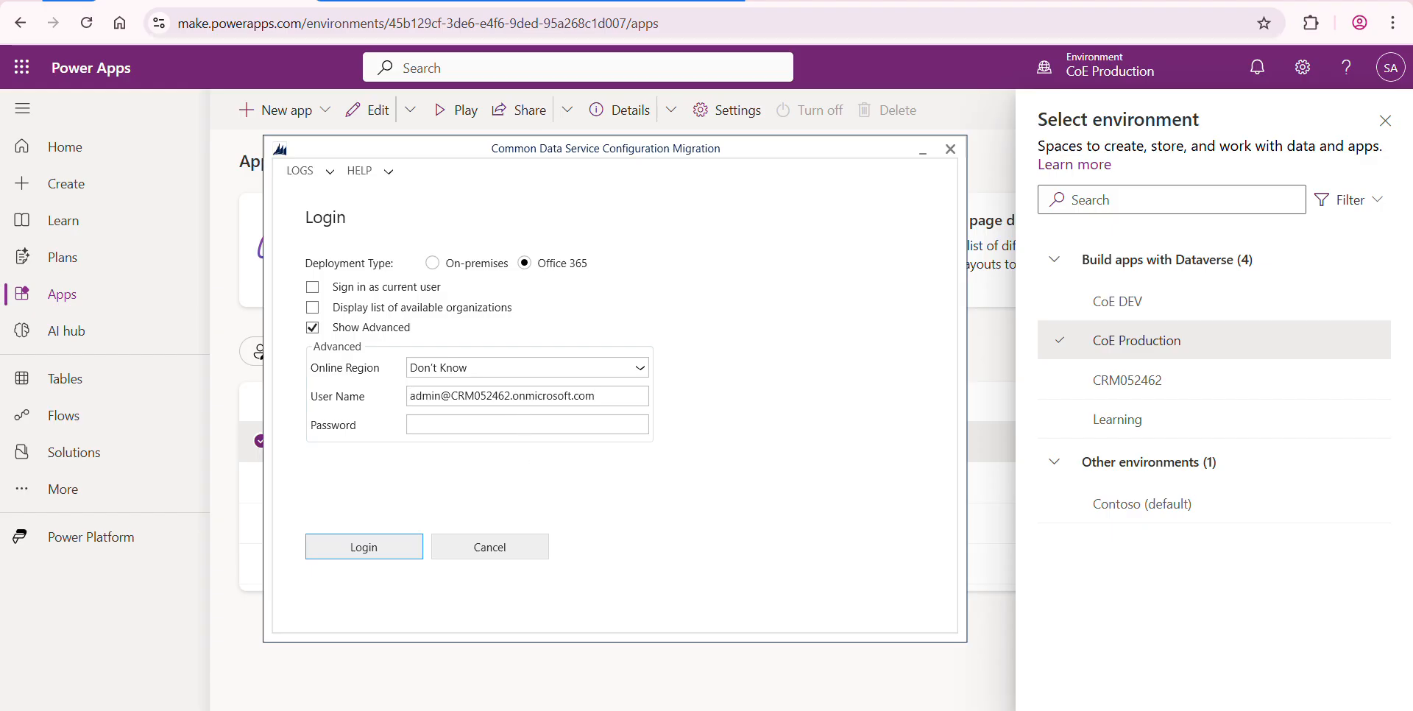
{"action": "key", "text": "alt+Tab"}
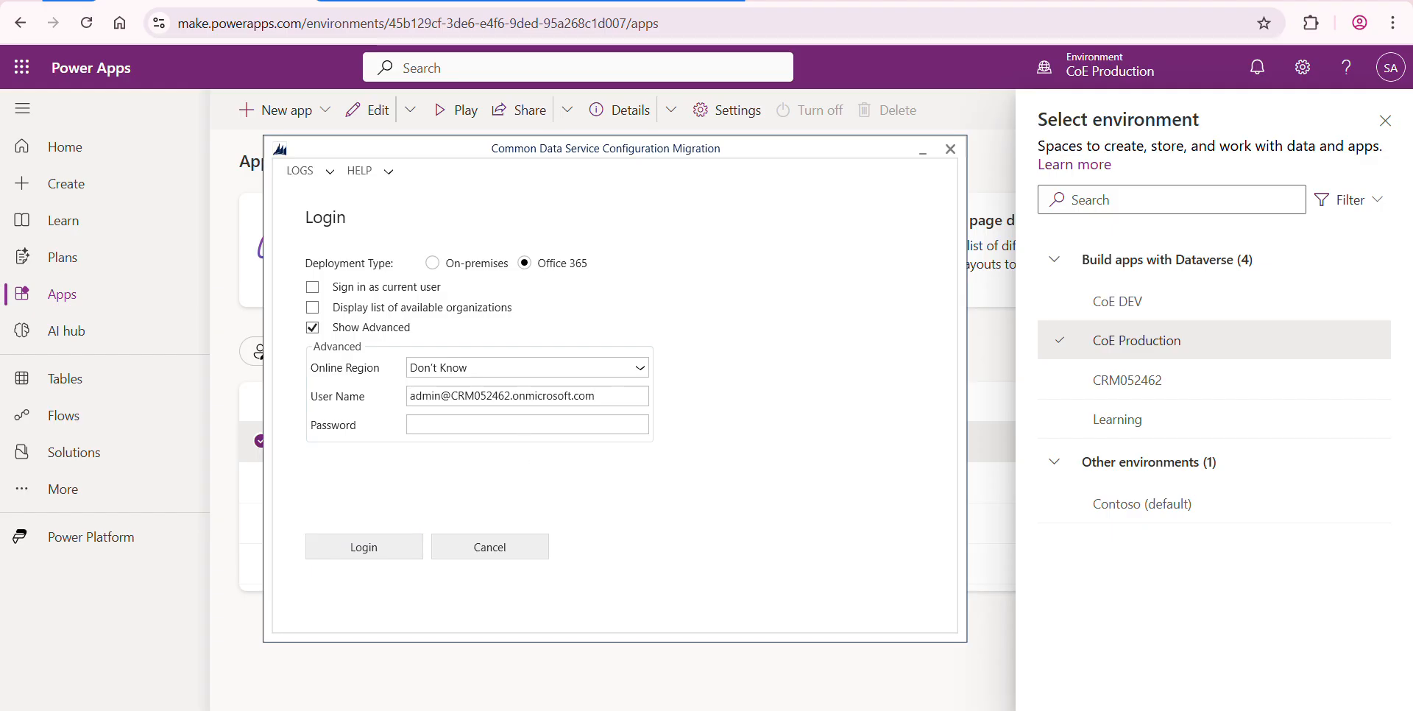
{"action": "left_click", "coordinate": [476, 420]}
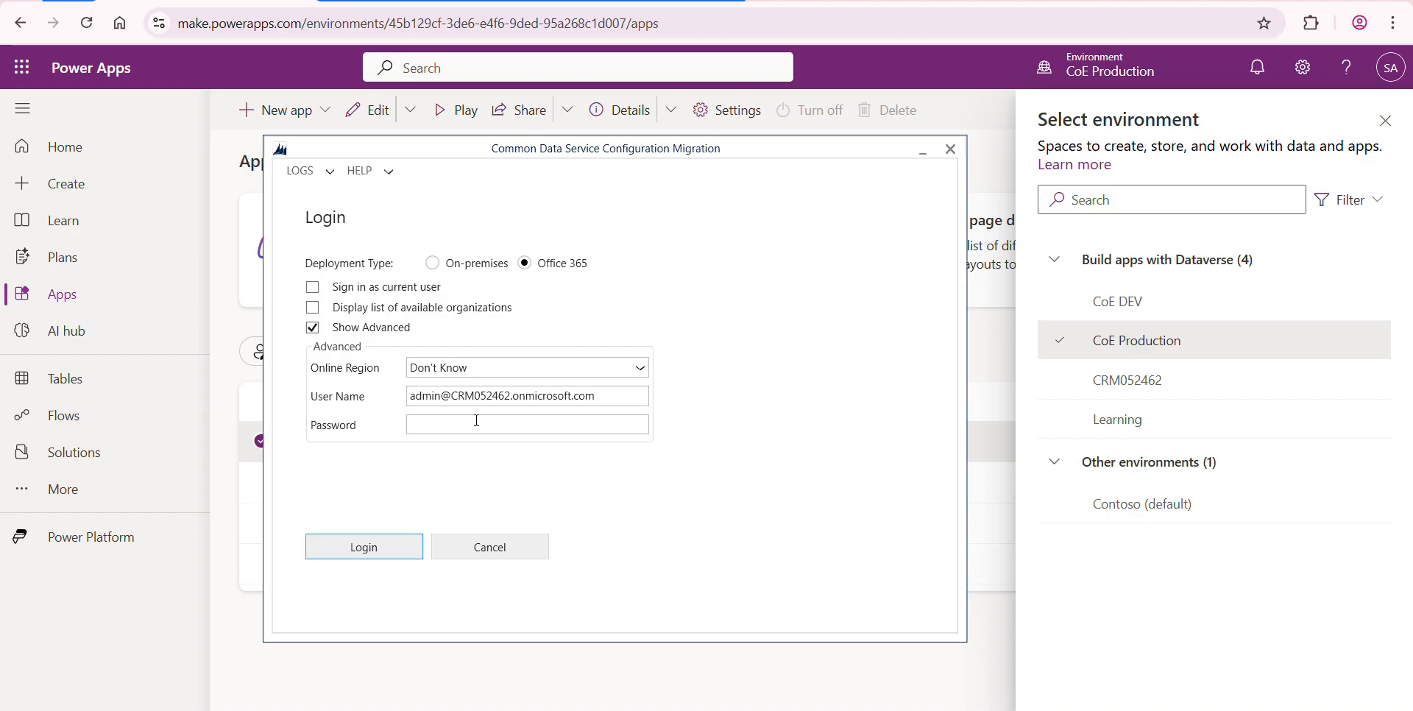
{"action": "key", "text": "ctrl+v"}
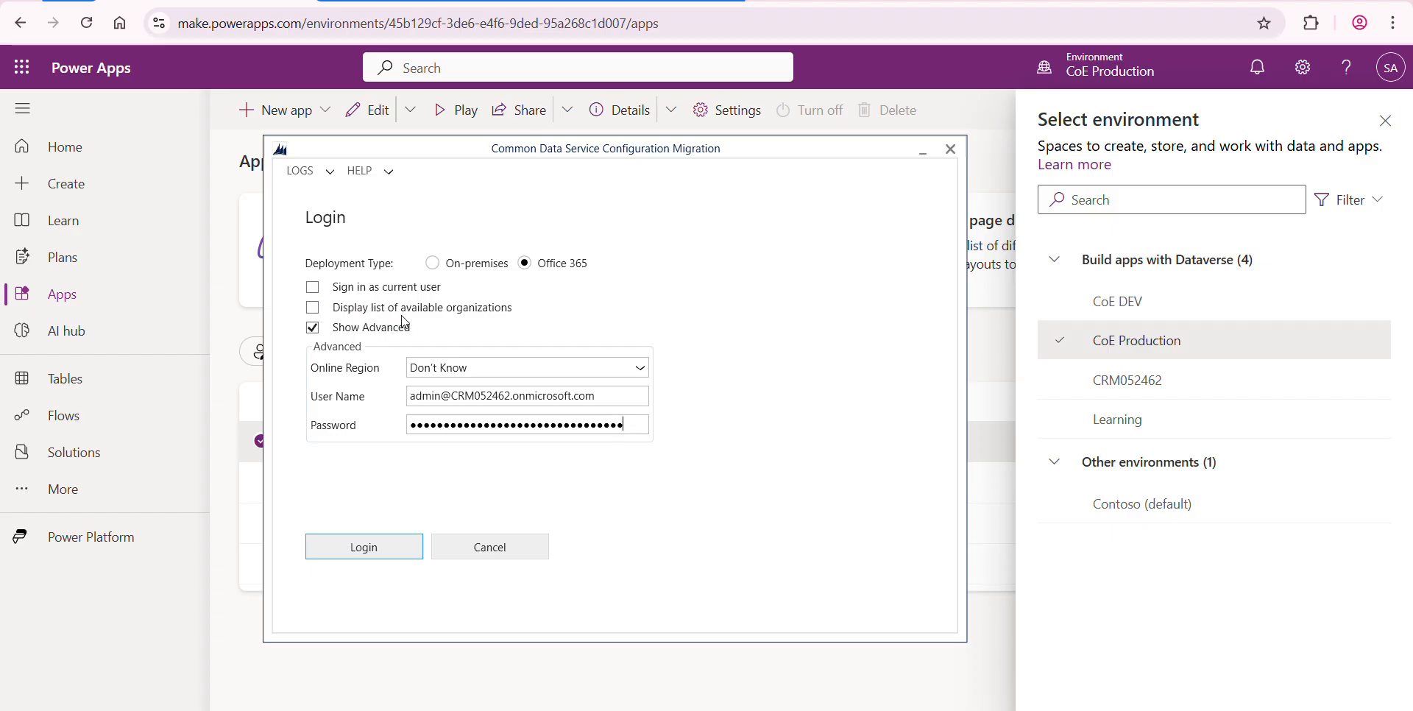
- Log in with the list of available organizations displayed and connect to the Learning organization
{"action": "left_click", "coordinate": [440, 310]}
{"action": "left_click", "coordinate": [378, 547]}
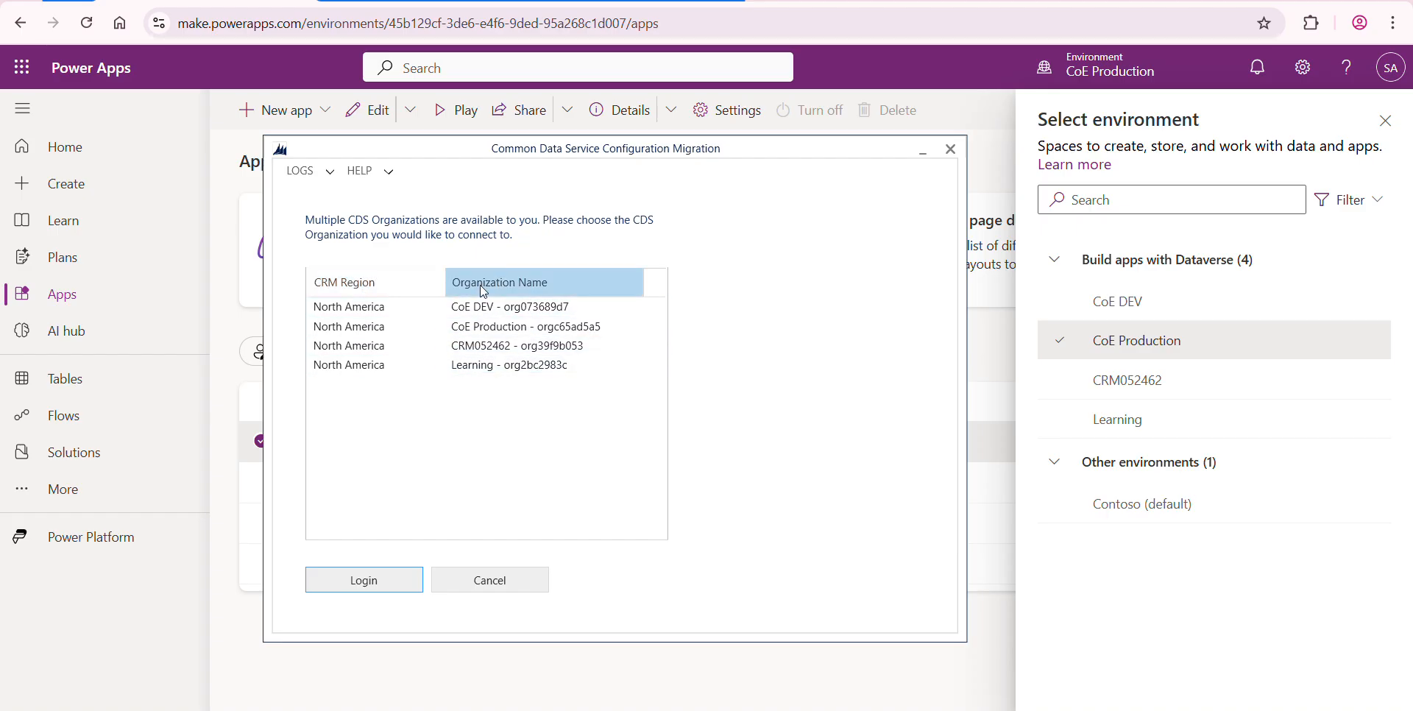
{"action": "left_click", "coordinate": [482, 306]}
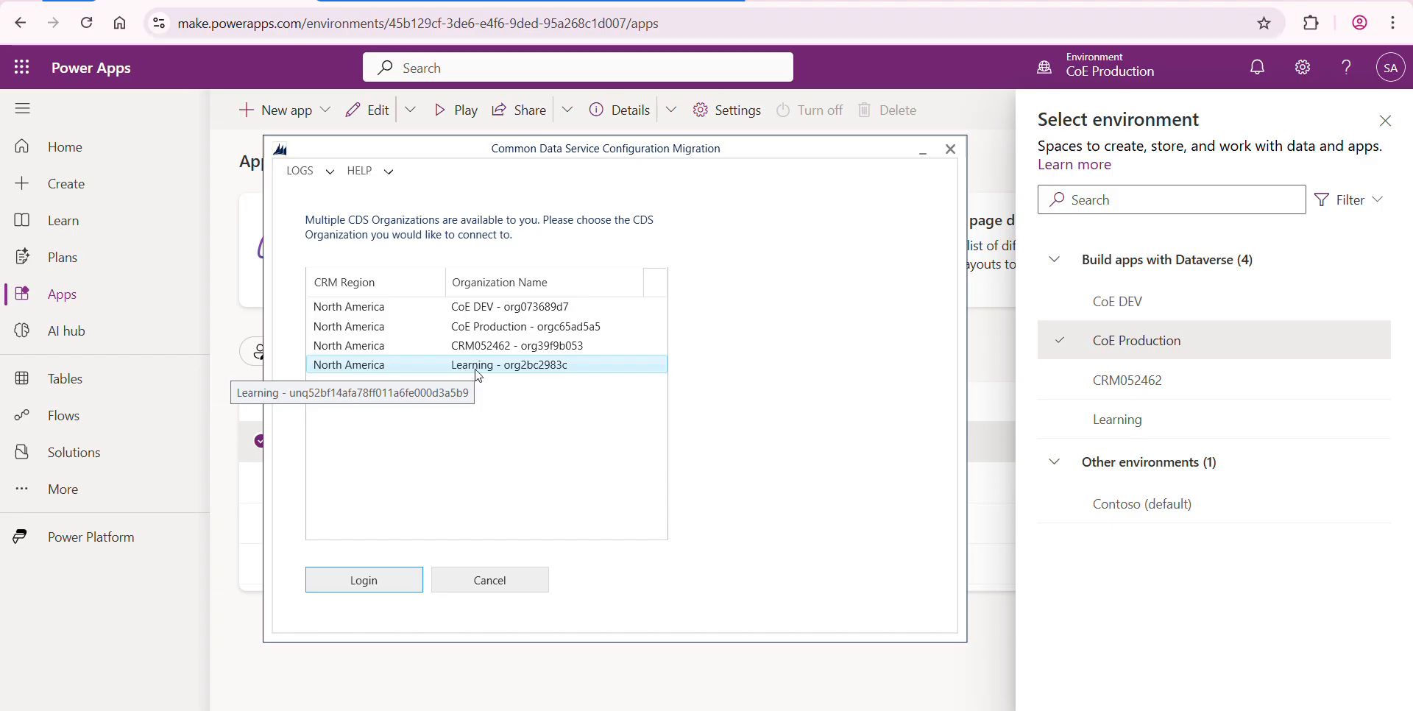
{"action": "left_click", "coordinate": [374, 592]}
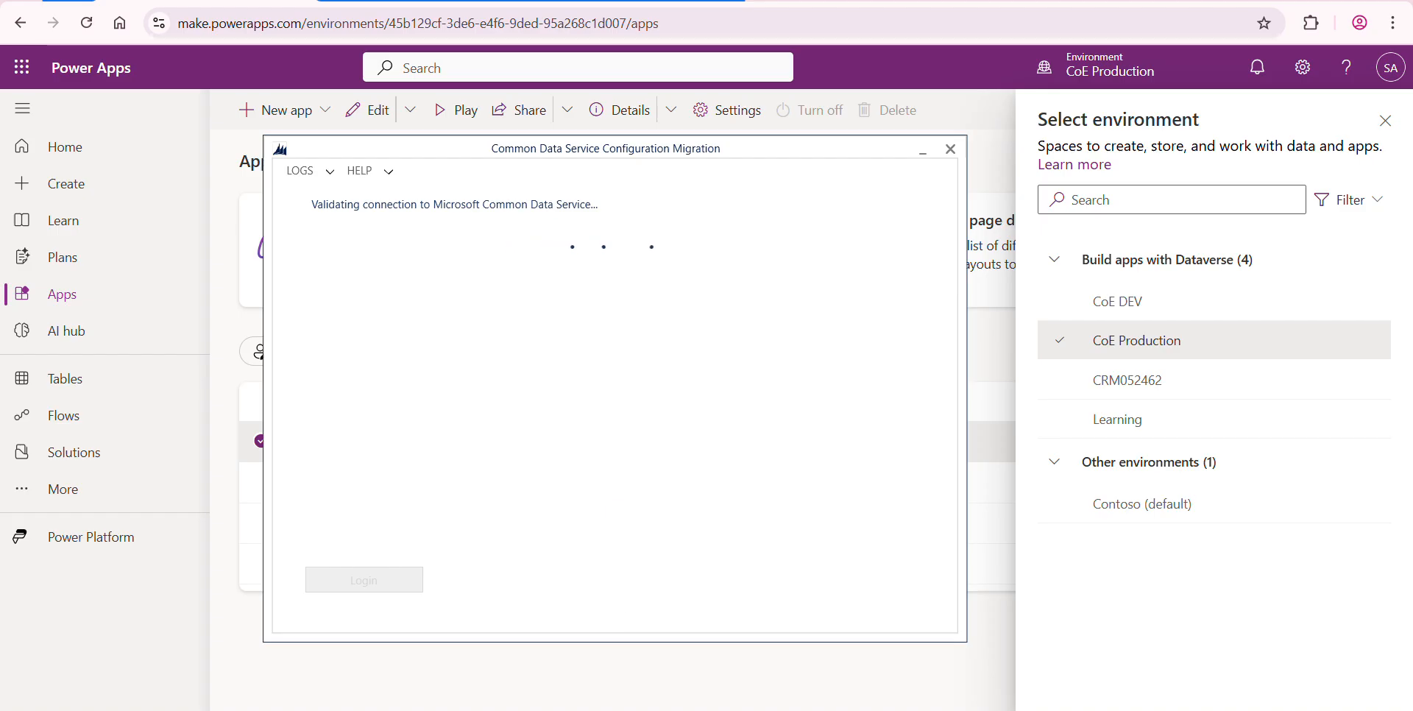
{"action": "left_click", "coordinate": [626, 709]}
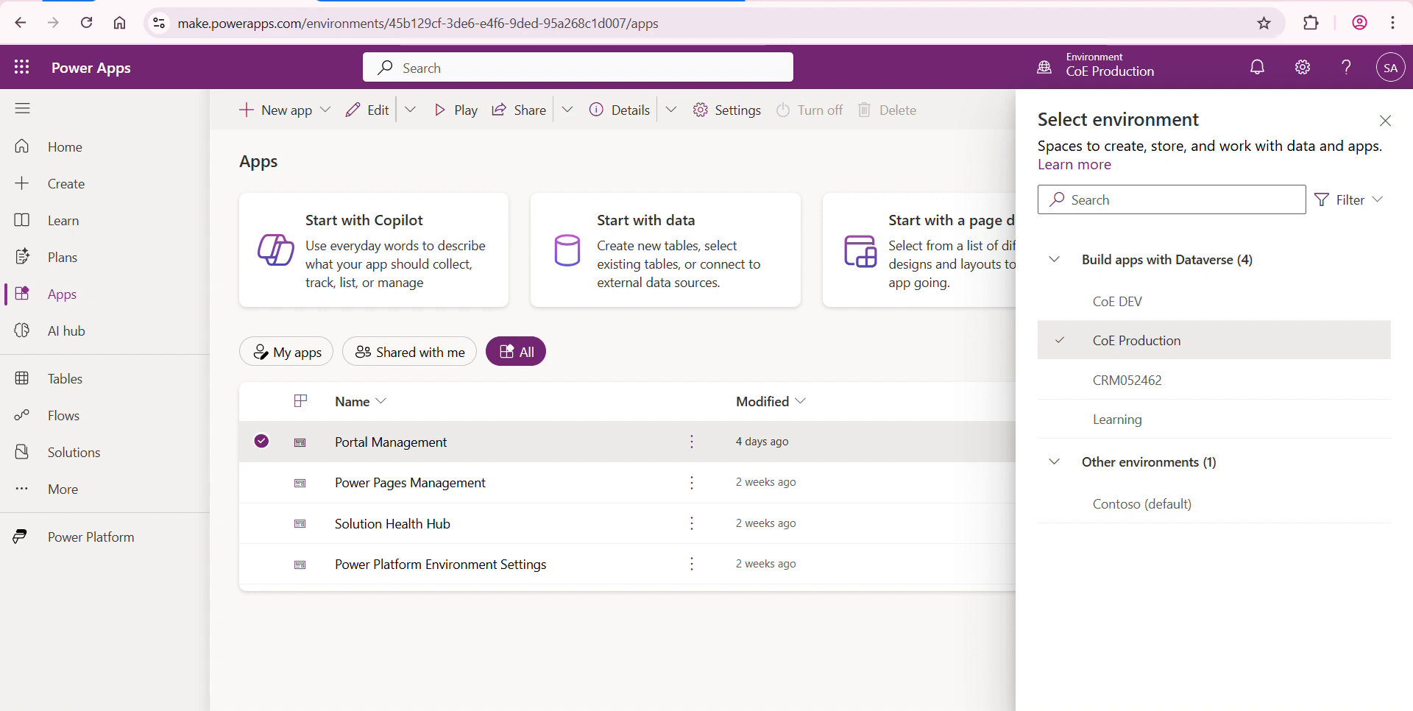
{"action": "left_click_drag", "start_coordinate": [630, 709], "coordinate": [683, 126]}
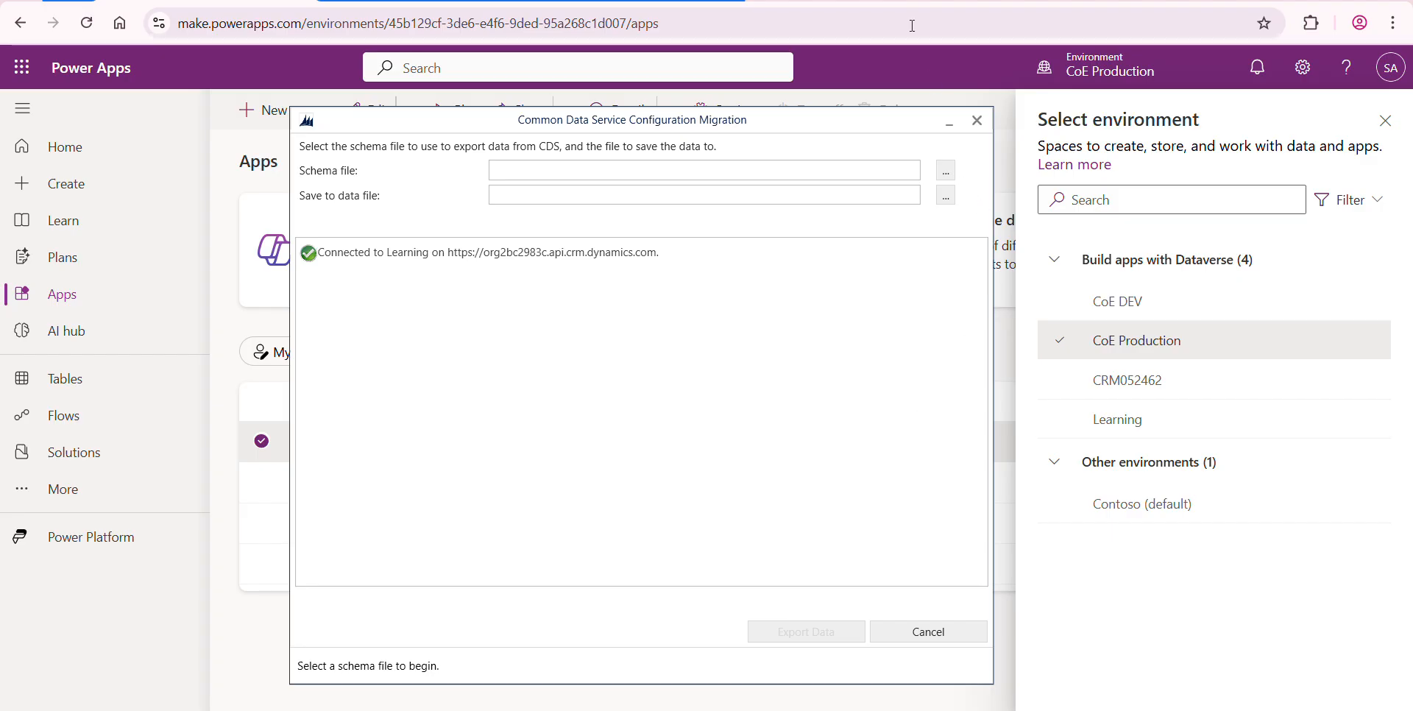
- Open the Portal-Deployment-Tools GitHub repository in a new browser tab to view its schema files
{"action": "key", "text": "ctrl+t"}
{"action": "left_click", "coordinate": [889, 19]}
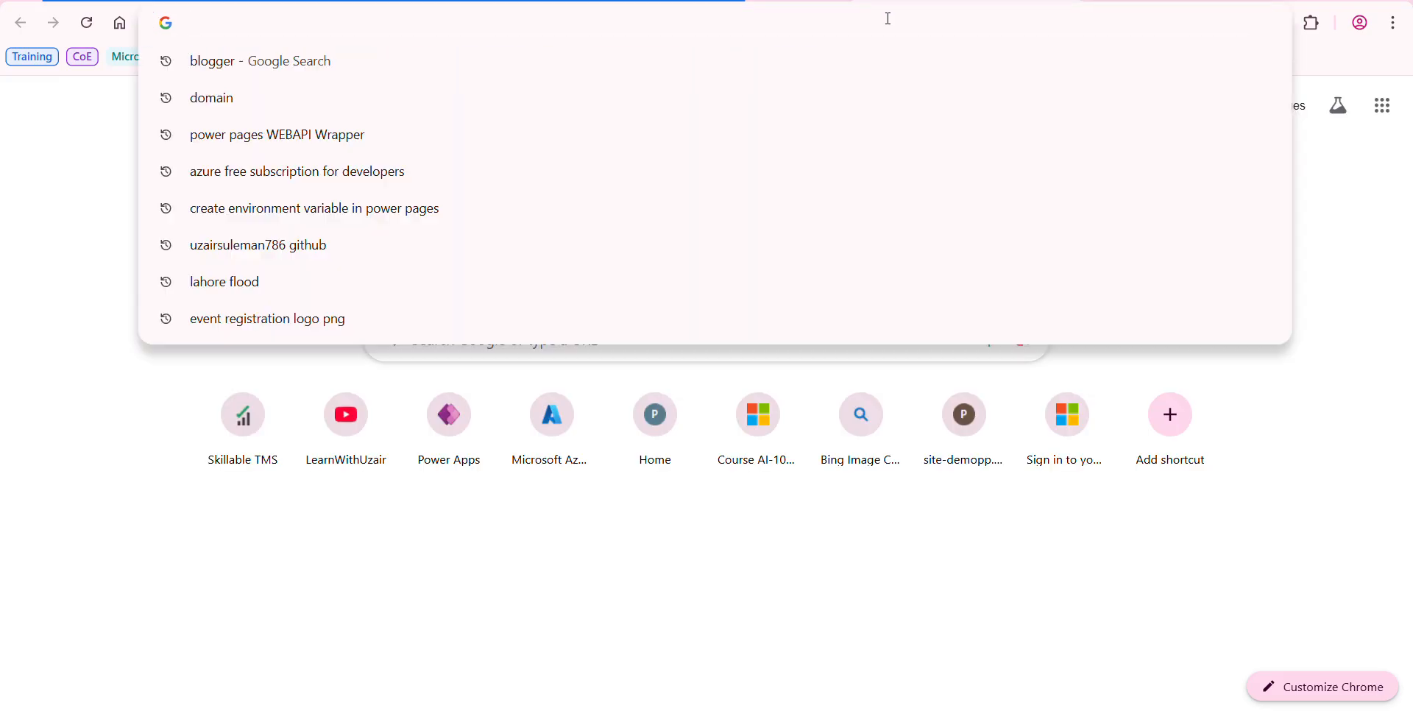
{"action": "type", "text": "https://github.com/uzairsuleman786/Portal-Deployment-Tools"}
{"action": "key", "text": "Return"}
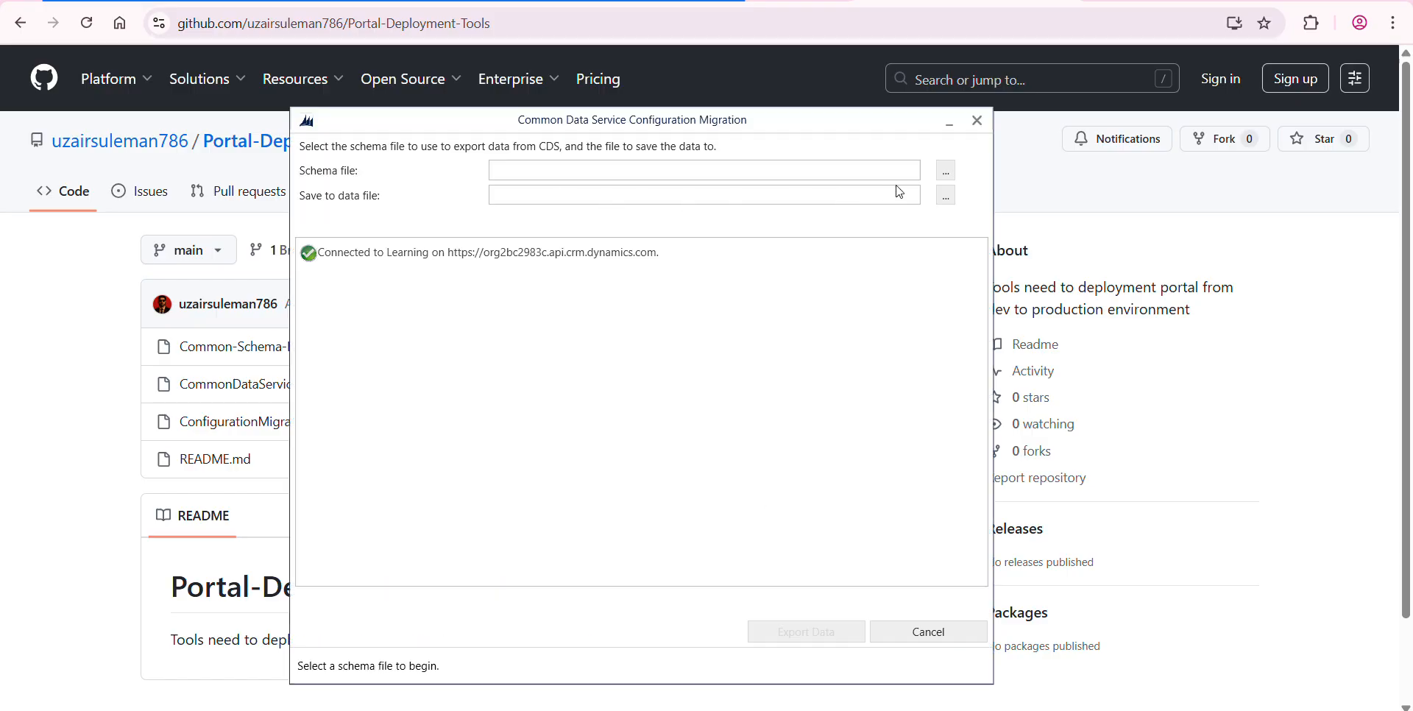
- Load CommonDataService_Starter_Portal.xml from Downloads > Systems > Portal Migration Configuration Schema as the export's schema file
{"action": "left_click", "coordinate": [946, 172]}
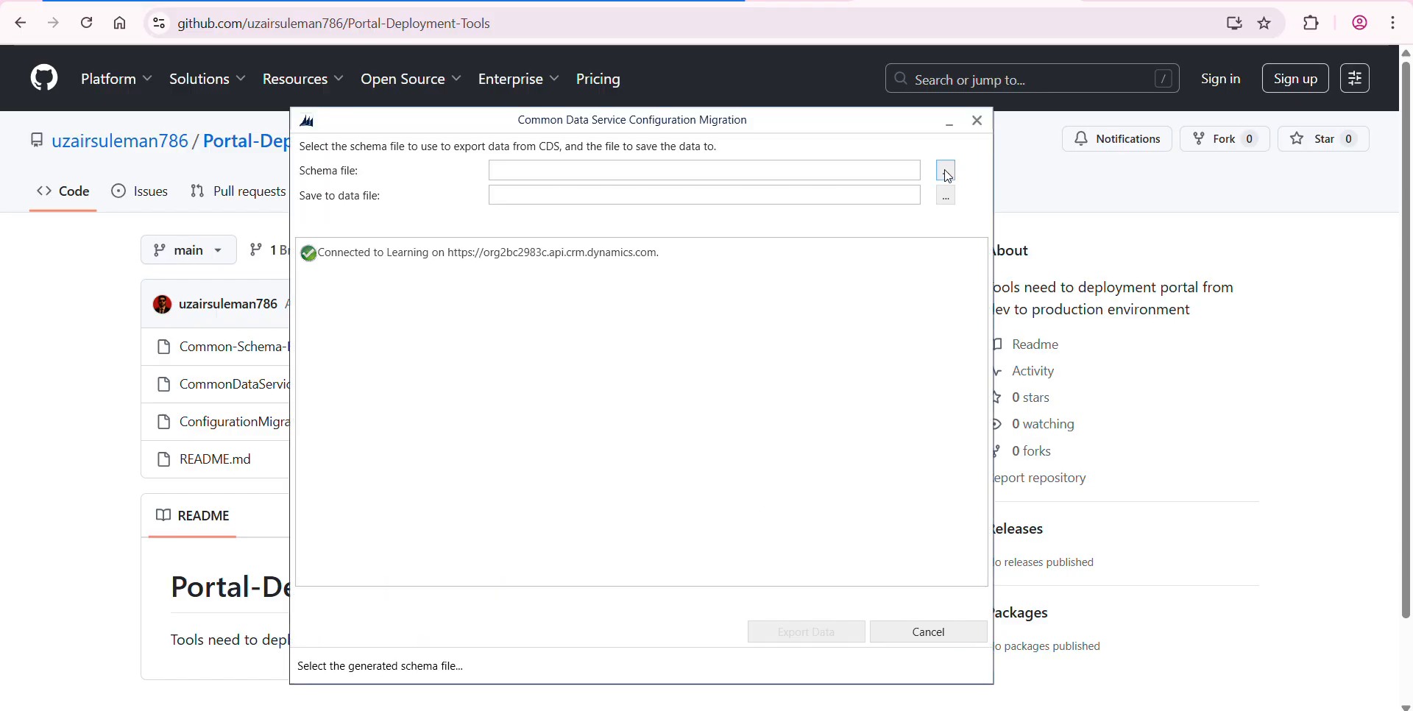
{"action": "scroll", "coordinate": [397, 368], "scroll_direction": "down", "scroll_amount": 2}
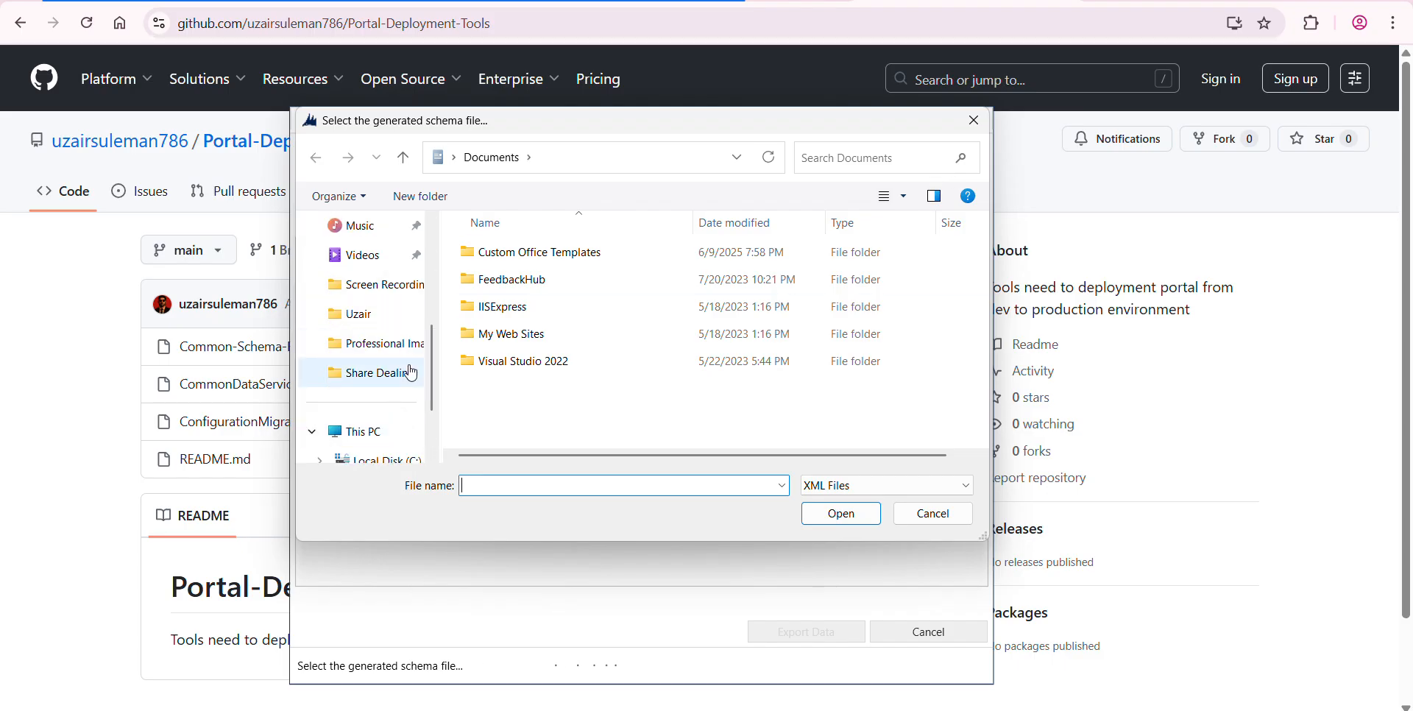
{"action": "scroll", "coordinate": [412, 316], "scroll_direction": "up", "scroll_amount": 2}
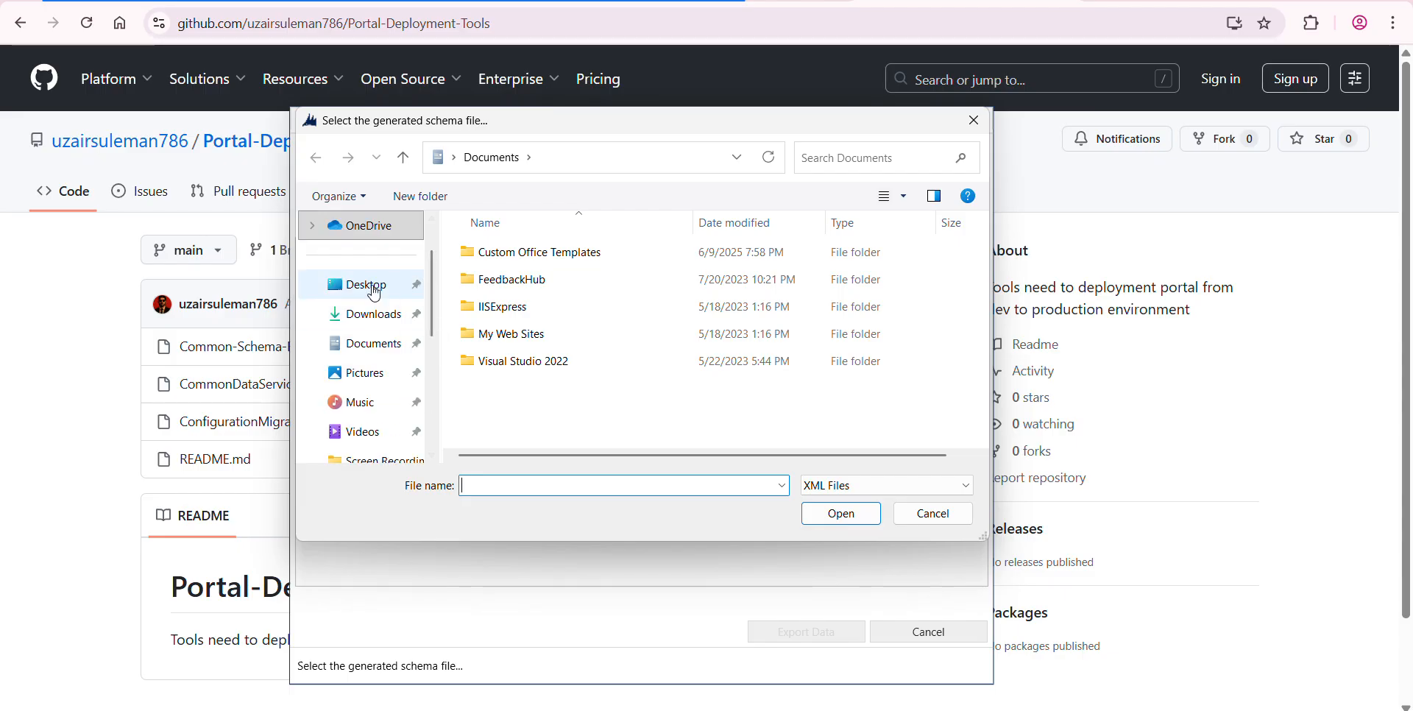
{"action": "left_click", "coordinate": [398, 319]}
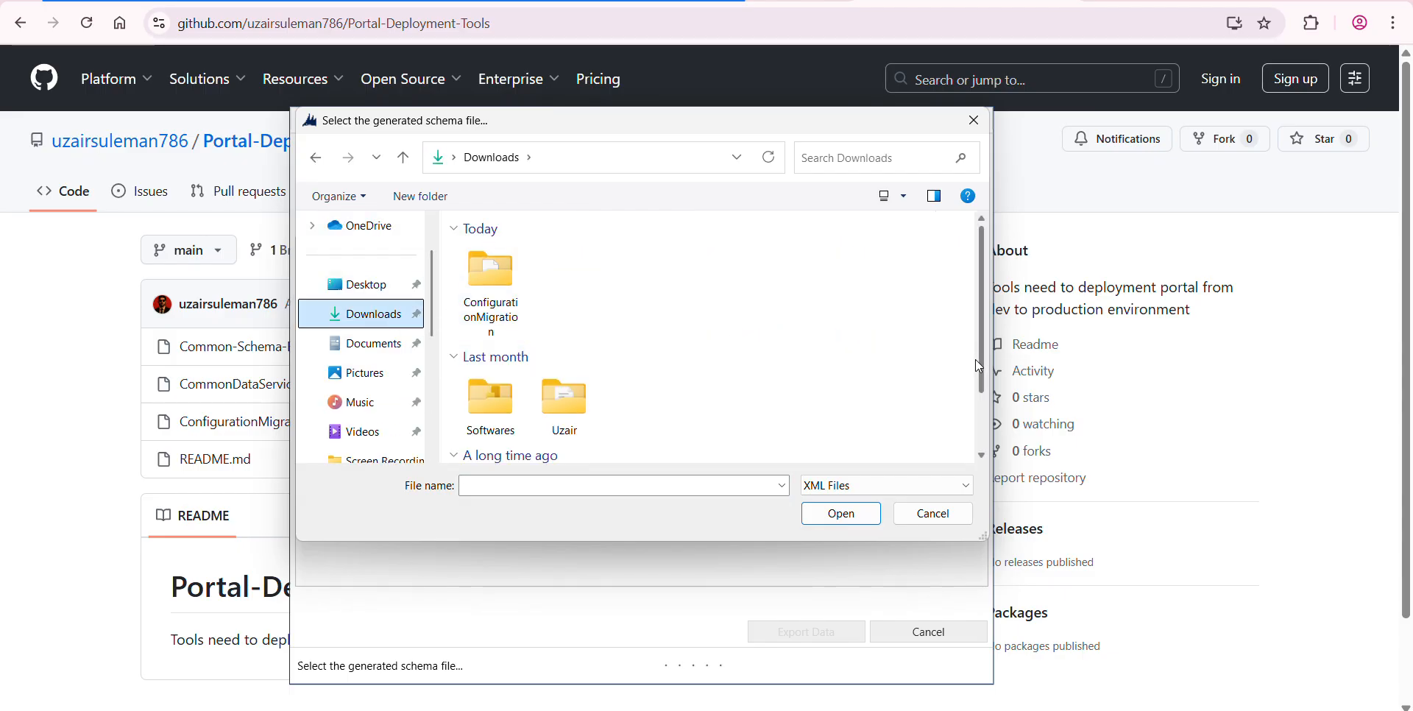
{"action": "left_click_drag", "start_coordinate": [979, 359], "coordinate": [979, 421]}
{"action": "double_click", "coordinate": [563, 420]}
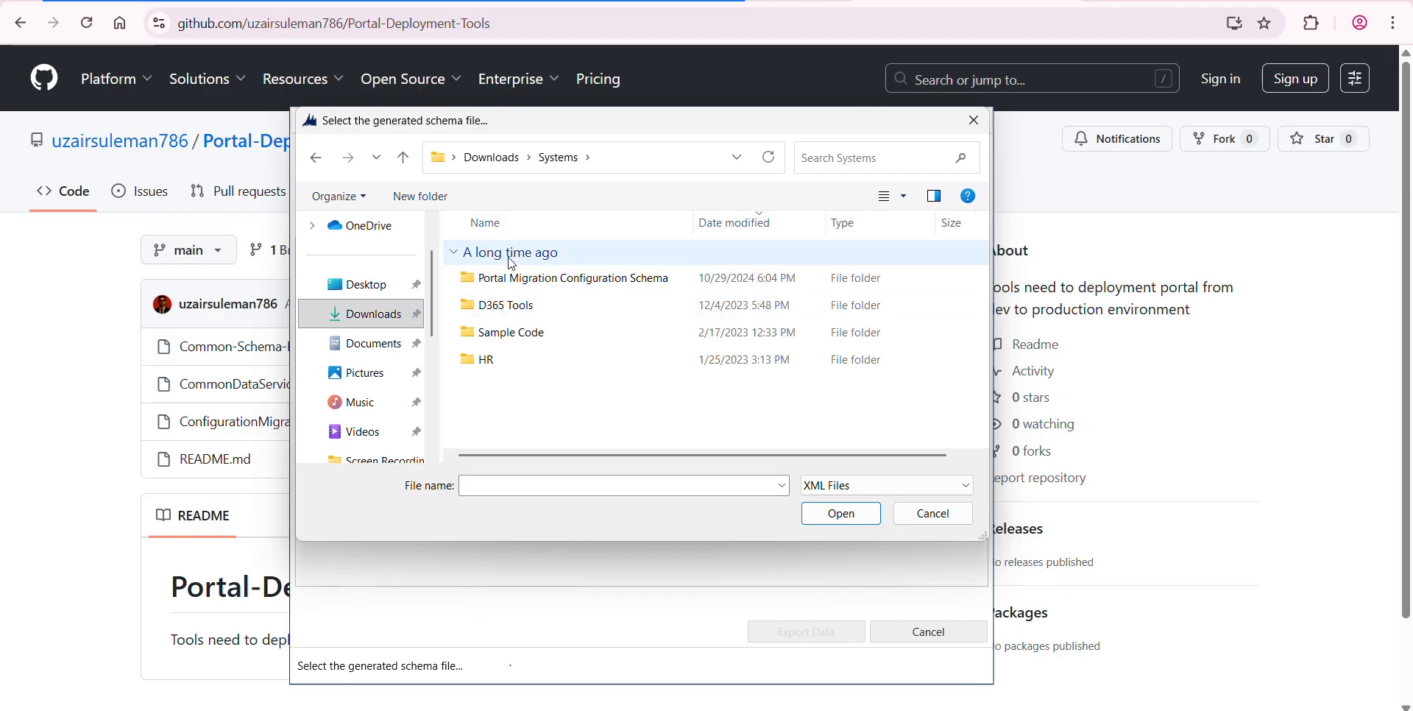
{"action": "double_click", "coordinate": [521, 277]}
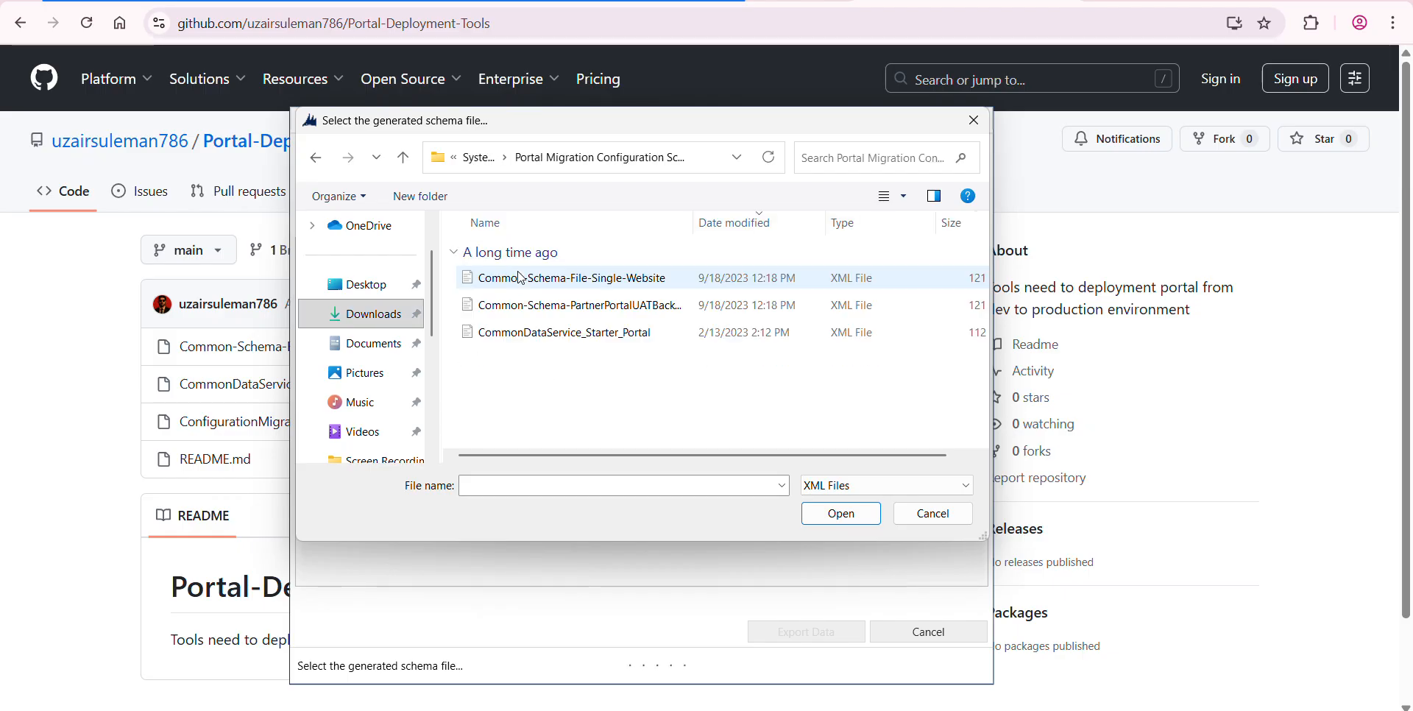
{"action": "double_click", "coordinate": [580, 332]}
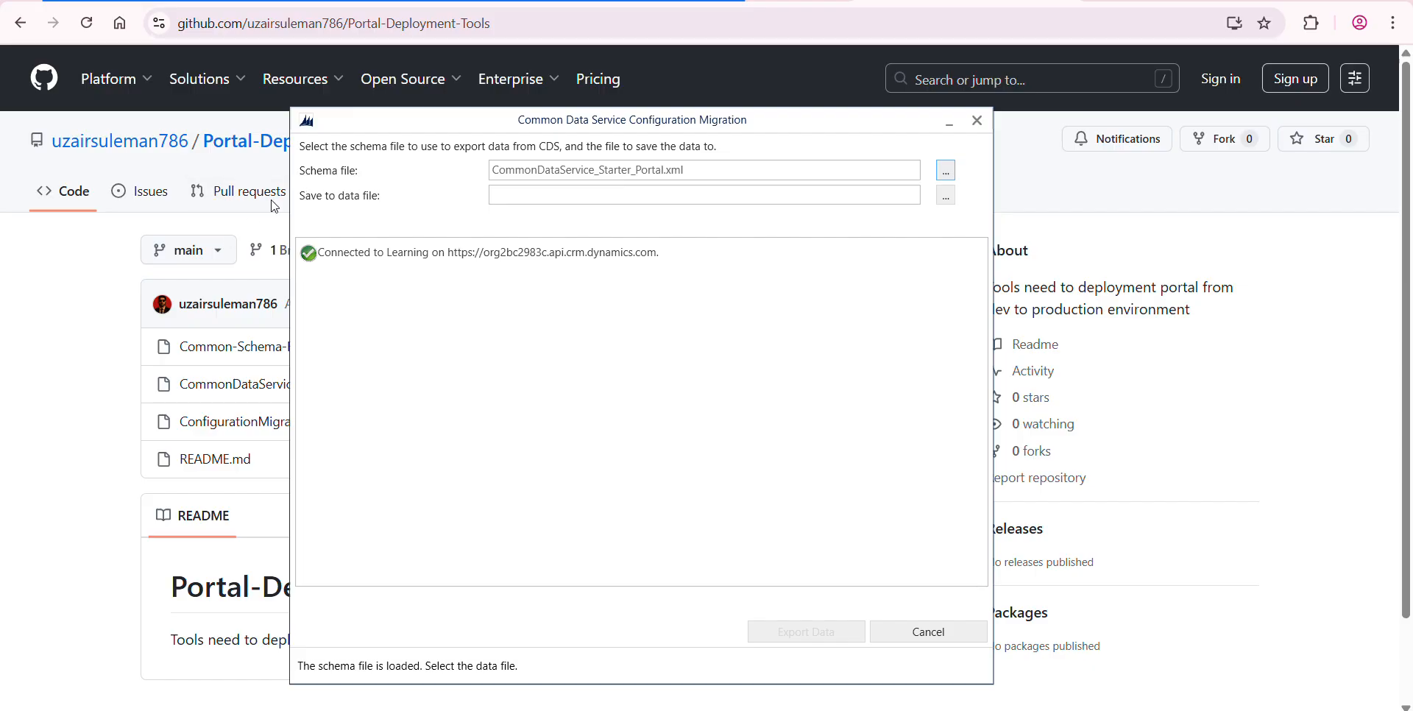
- Export the Learning data to PortalProduction.zip in the Downloads folder and exit the finished export
{"action": "left_click", "coordinate": [945, 196]}
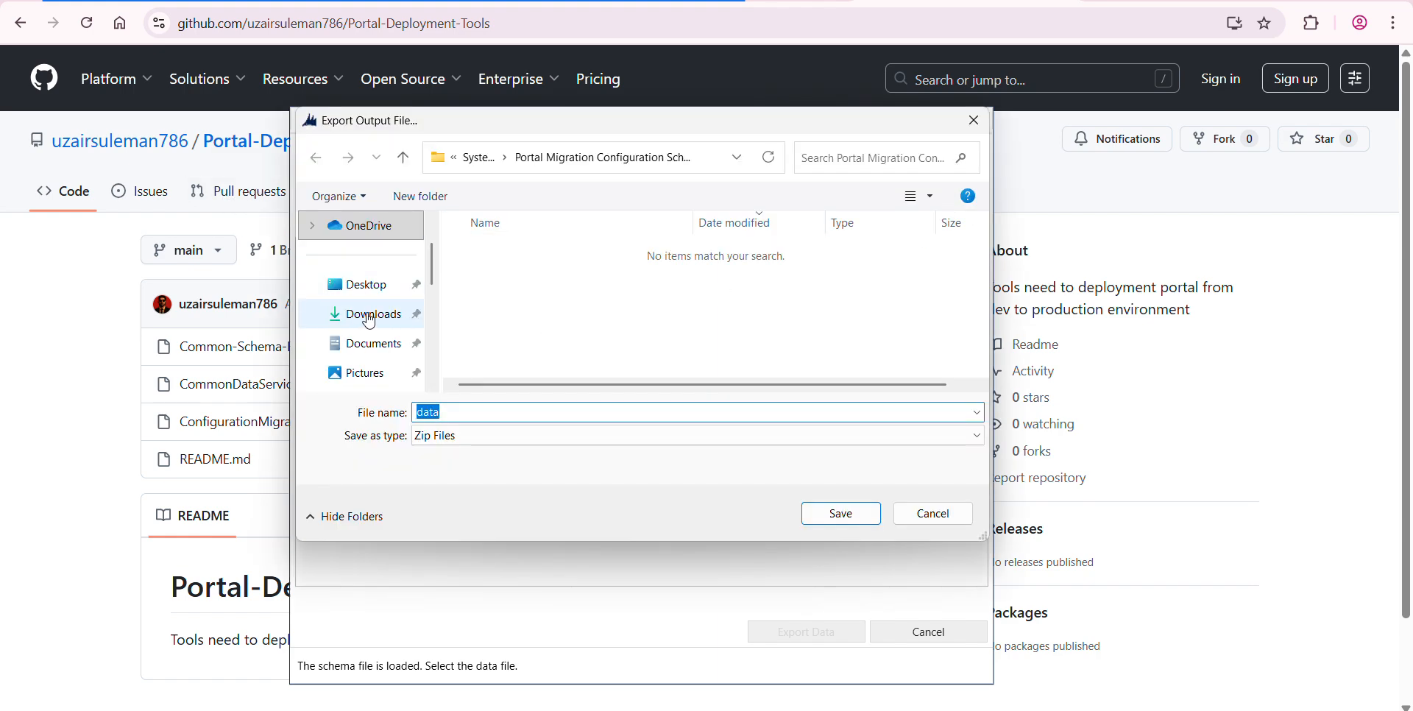
{"action": "left_click", "coordinate": [372, 315]}
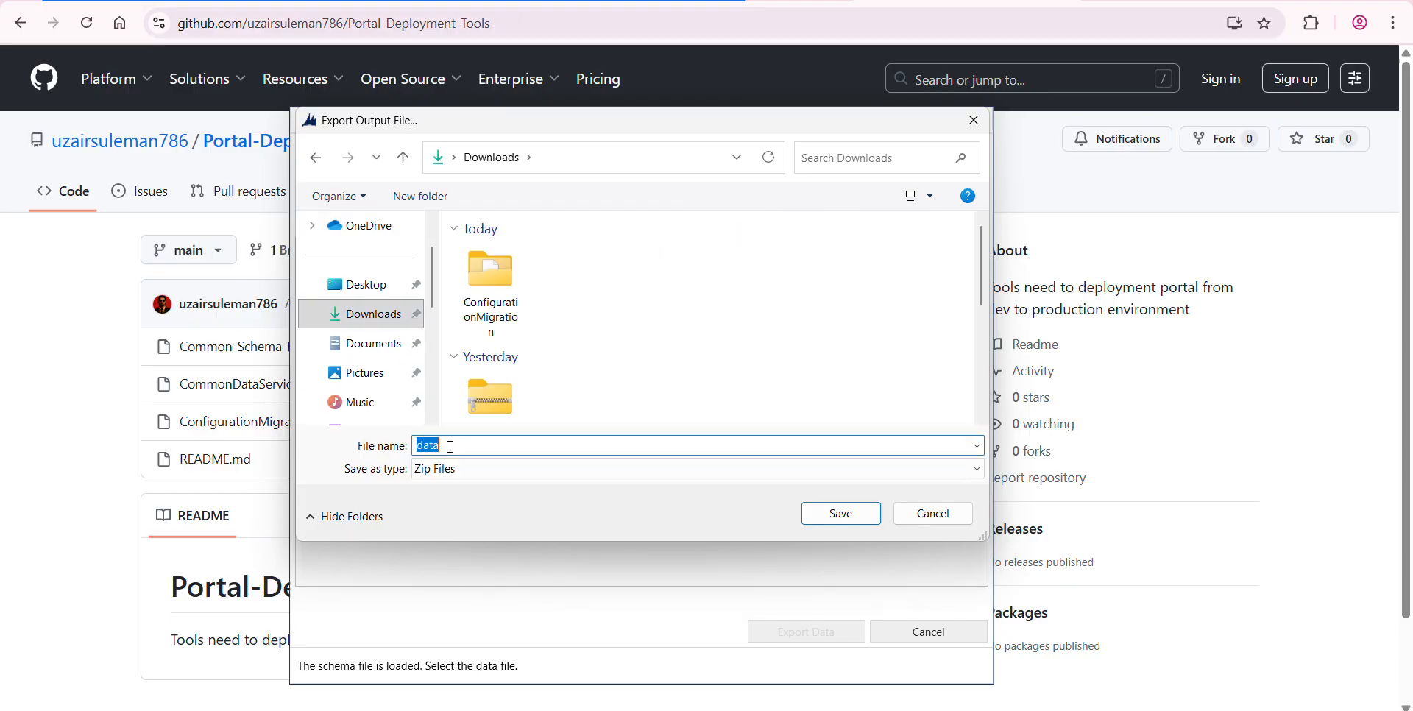
{"action": "type", "text": "Product"}
{"action": "type", "text": "Portal"}
{"action": "left_click", "coordinate": [840, 514]}
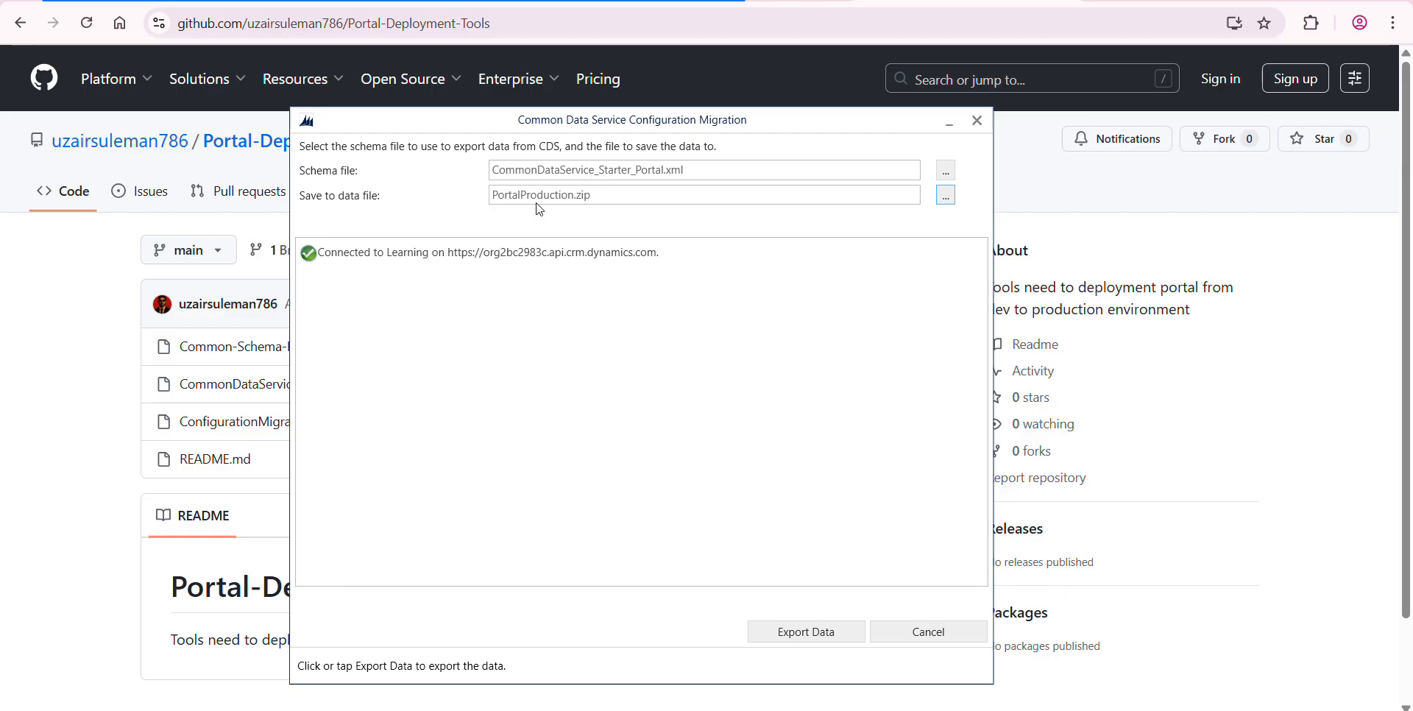
{"action": "left_click", "coordinate": [806, 633]}
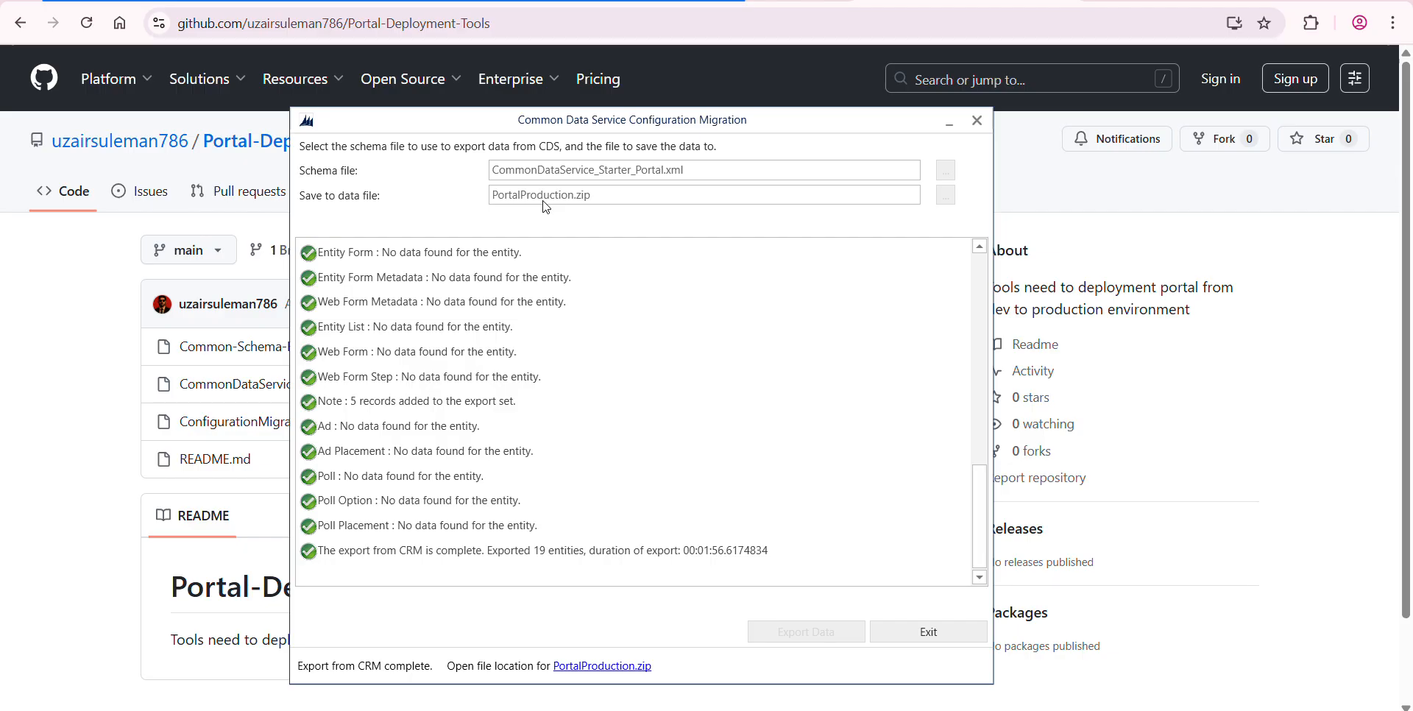
{"action": "left_click", "coordinate": [915, 642]}
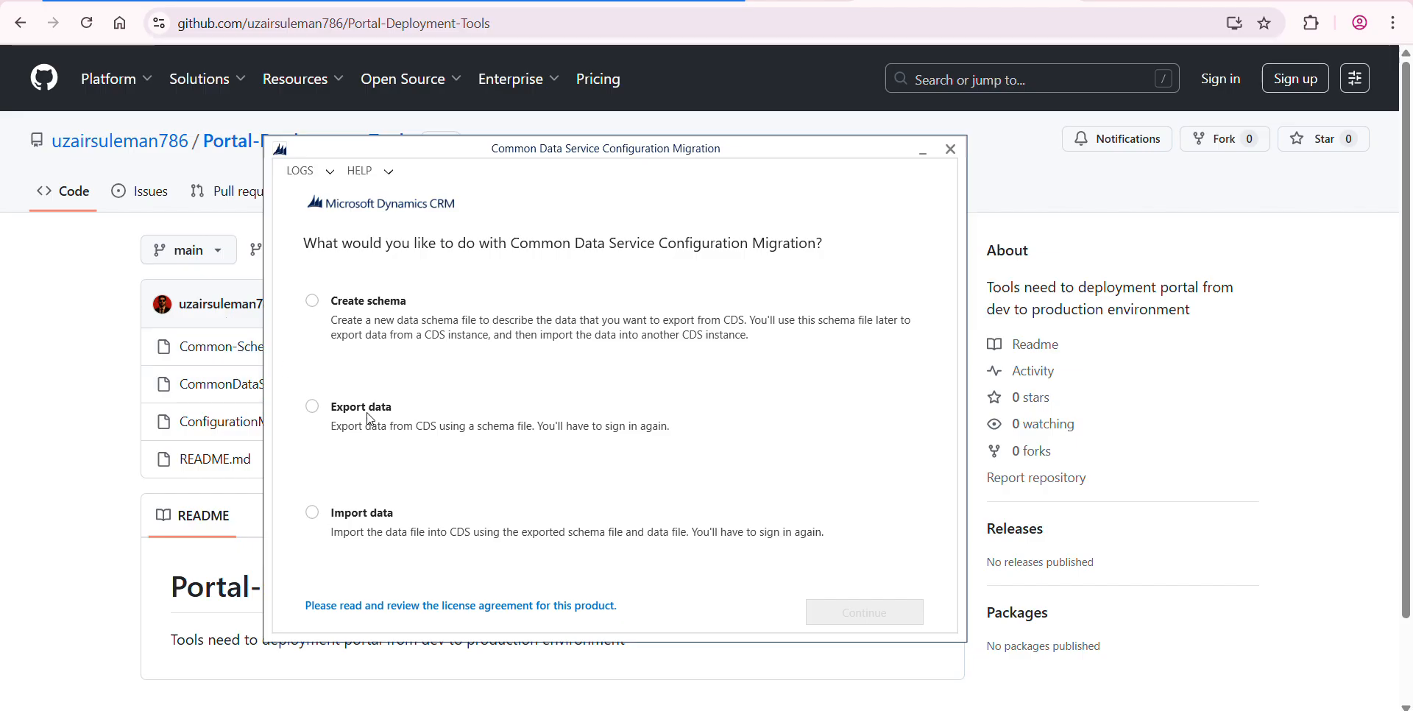
- Start a data import, log in with the filled-in credentials and connect to the CoE Production organization
{"action": "left_click", "coordinate": [354, 519]}
{"action": "left_click", "coordinate": [868, 620]}
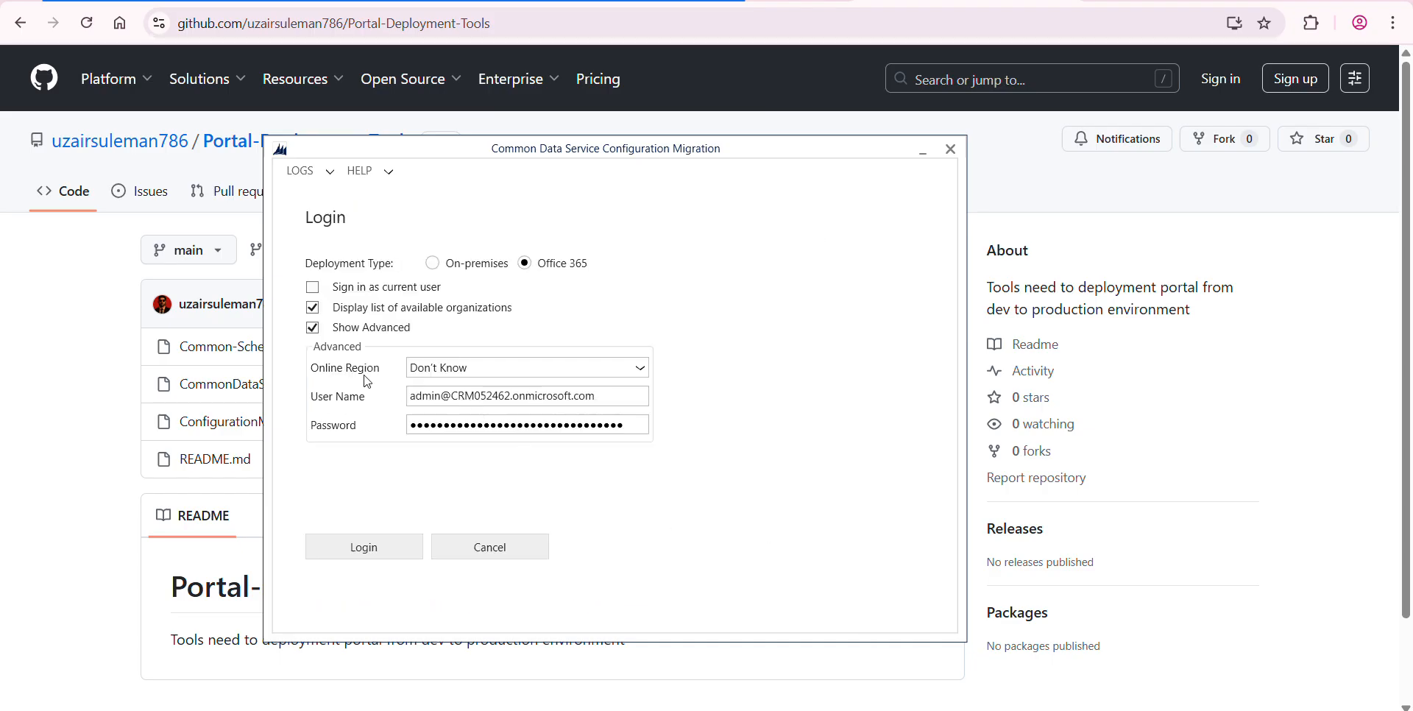
{"action": "left_click", "coordinate": [381, 546]}
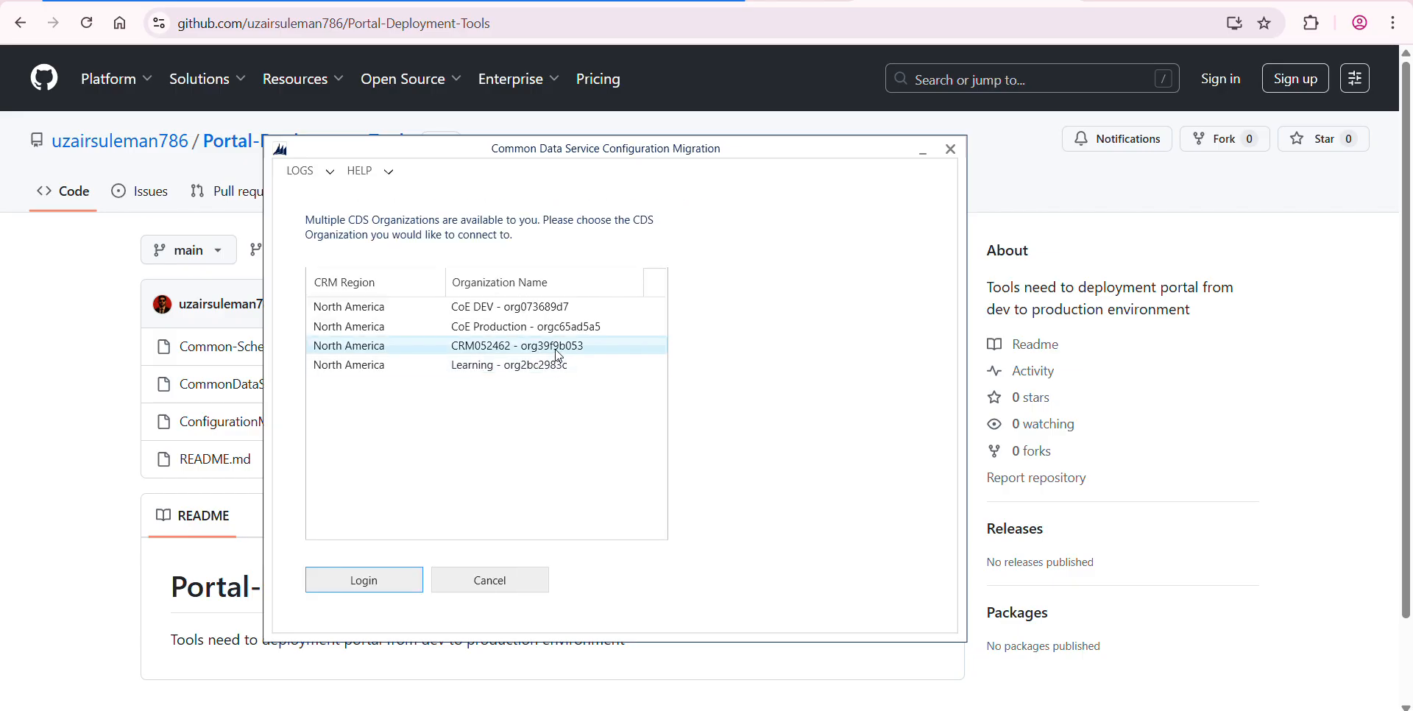
{"action": "left_click", "coordinate": [385, 332]}
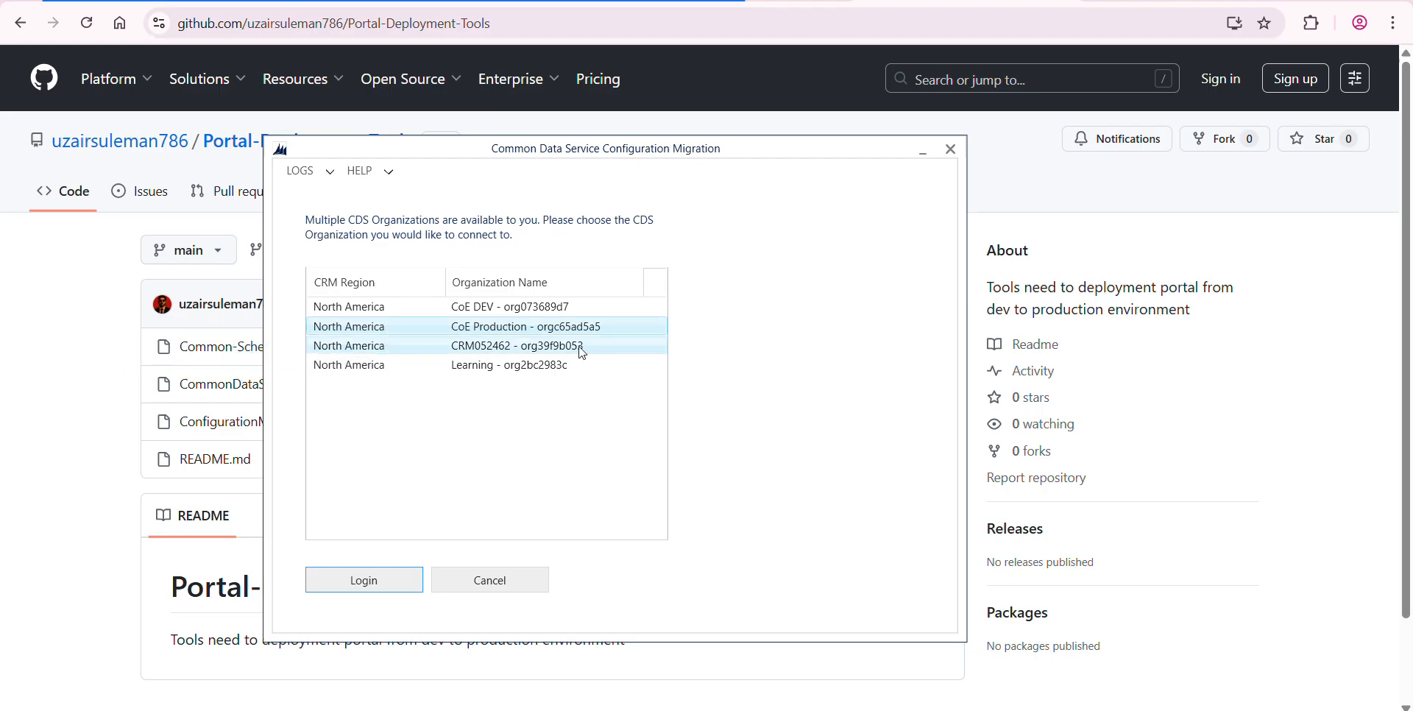
{"action": "left_click", "coordinate": [366, 581]}
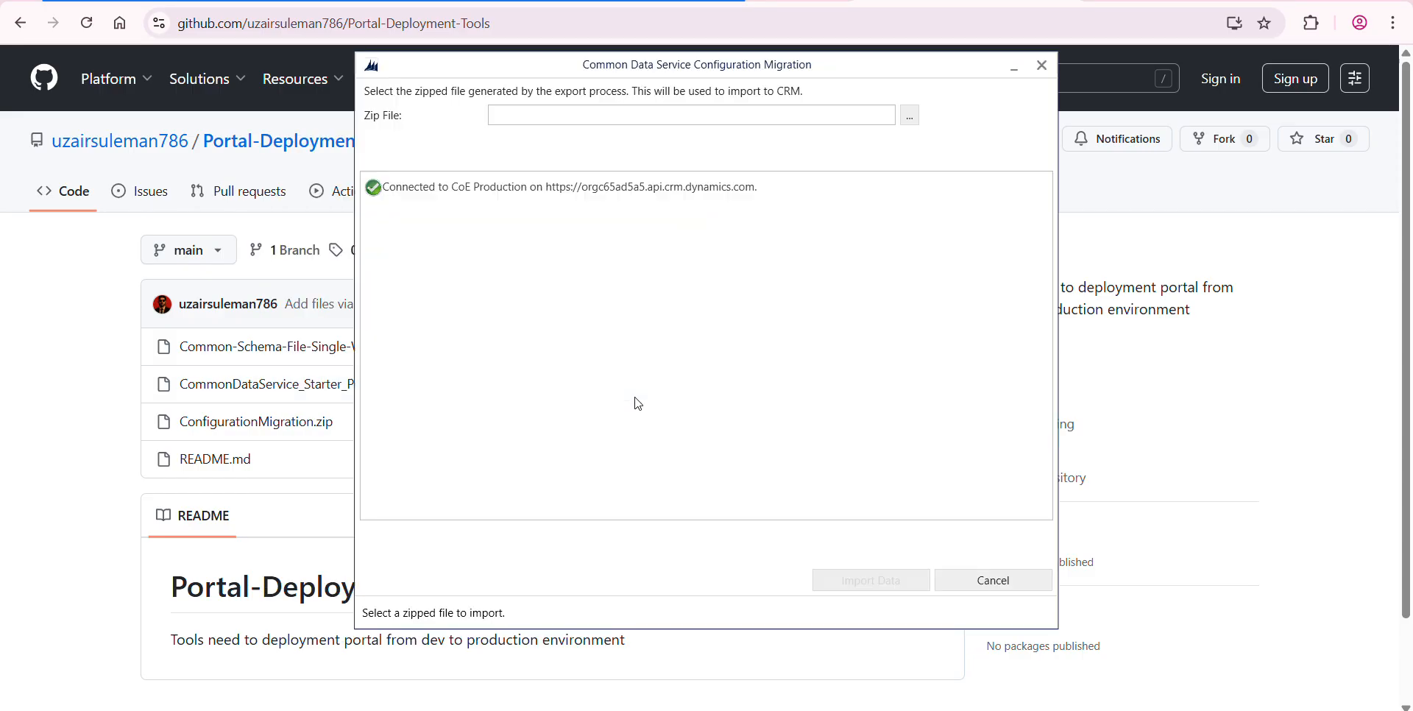
- Import PortalProduction.zip from the Downloads folder into CoE Production and exit the finished import
{"action": "left_click", "coordinate": [911, 116]}
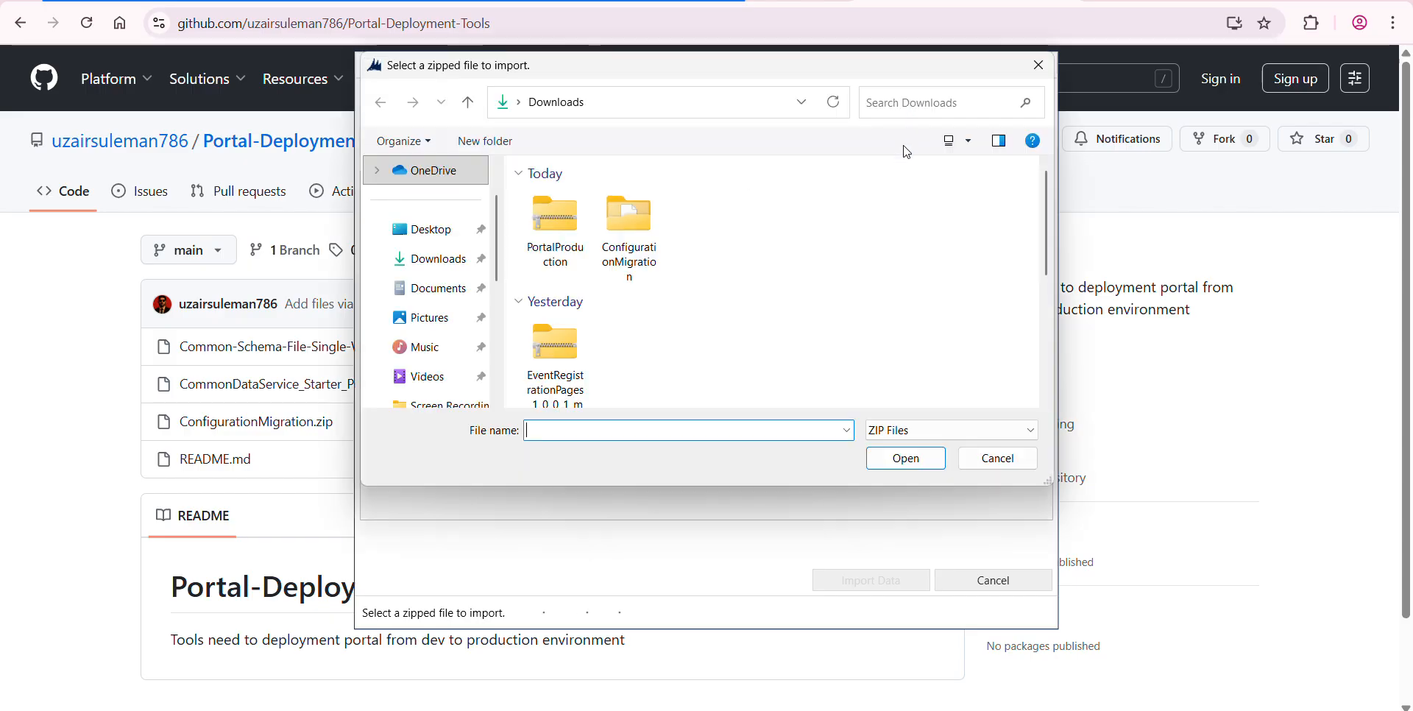
{"action": "left_click", "coordinate": [559, 257]}
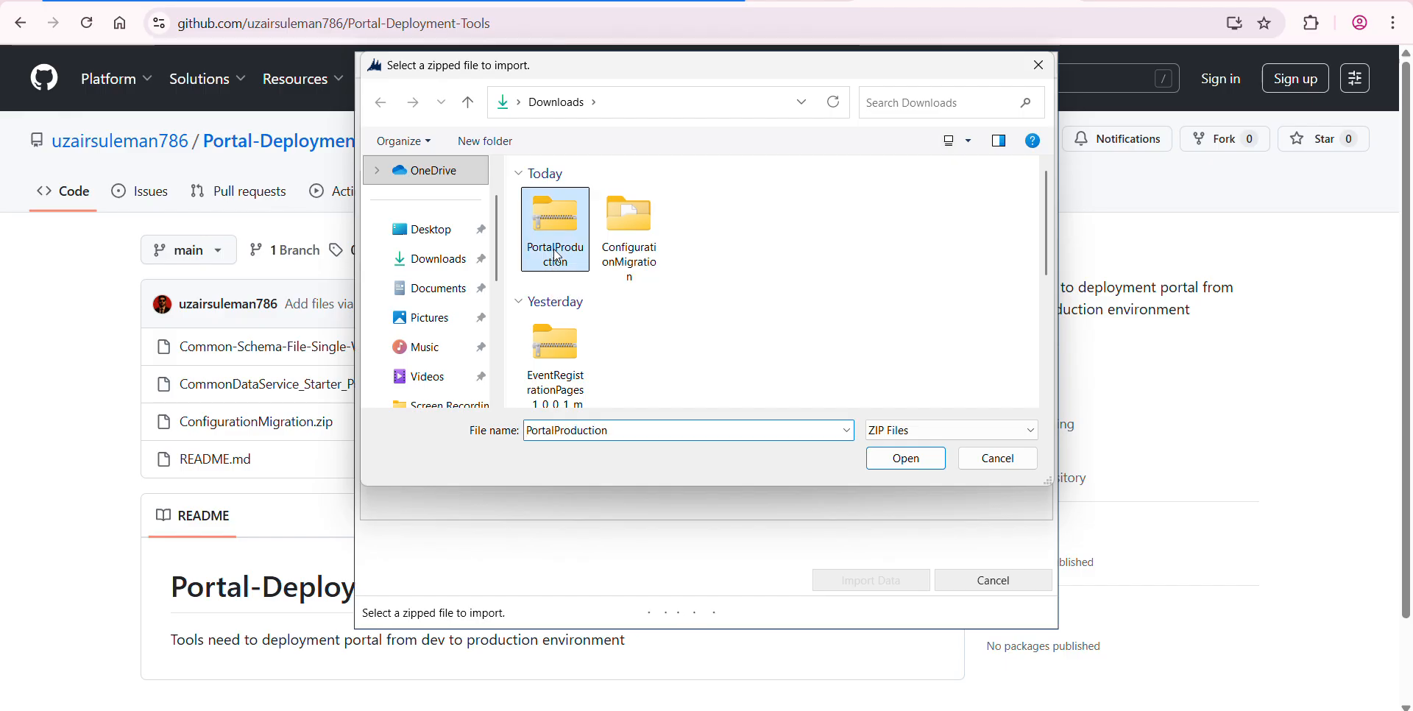
{"action": "left_click", "coordinate": [907, 461]}
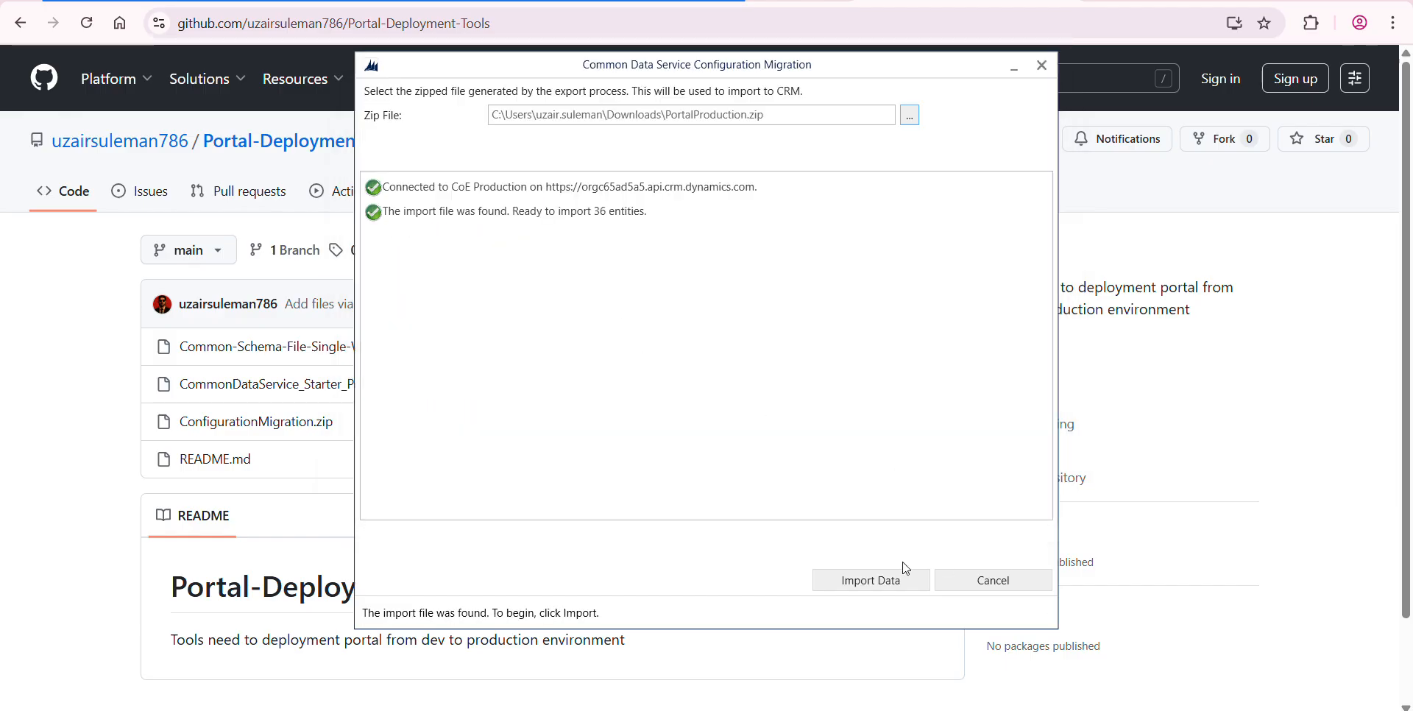
{"action": "left_click", "coordinate": [864, 586]}
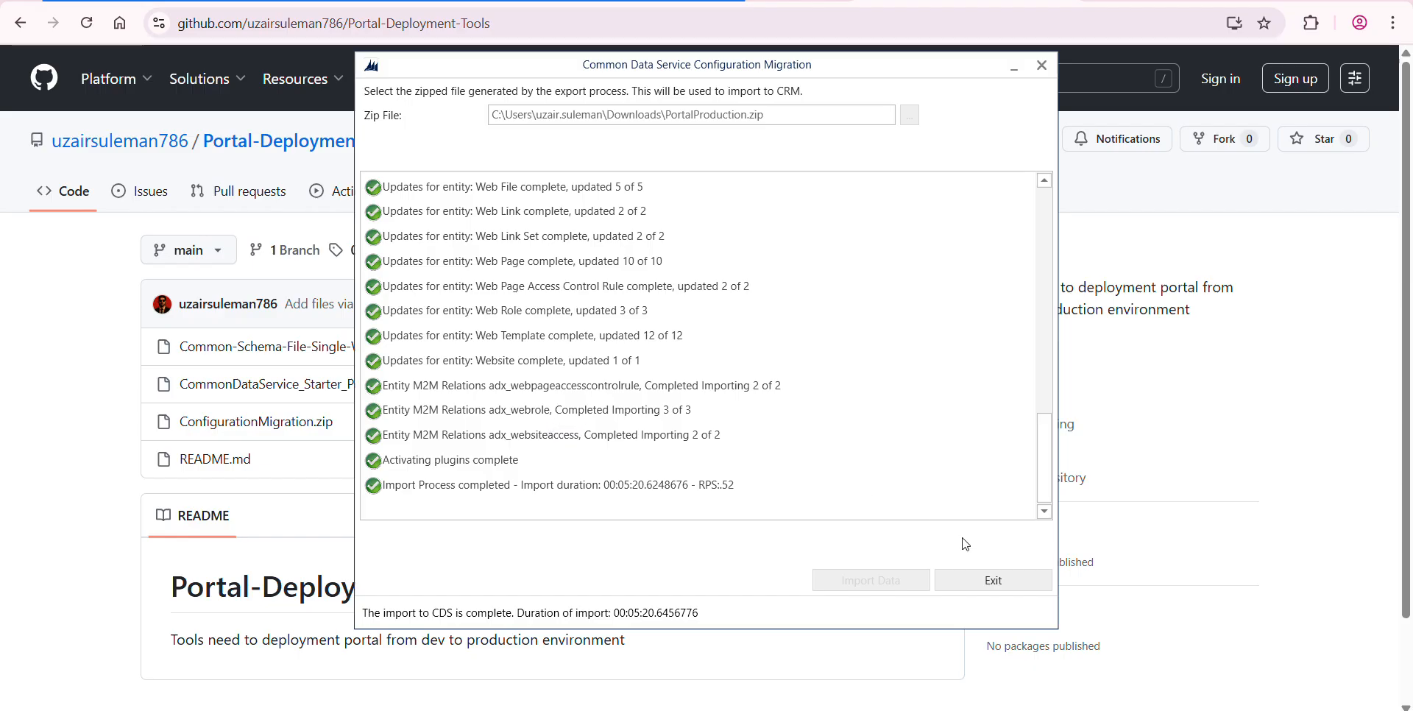
{"action": "left_click", "coordinate": [988, 582]}
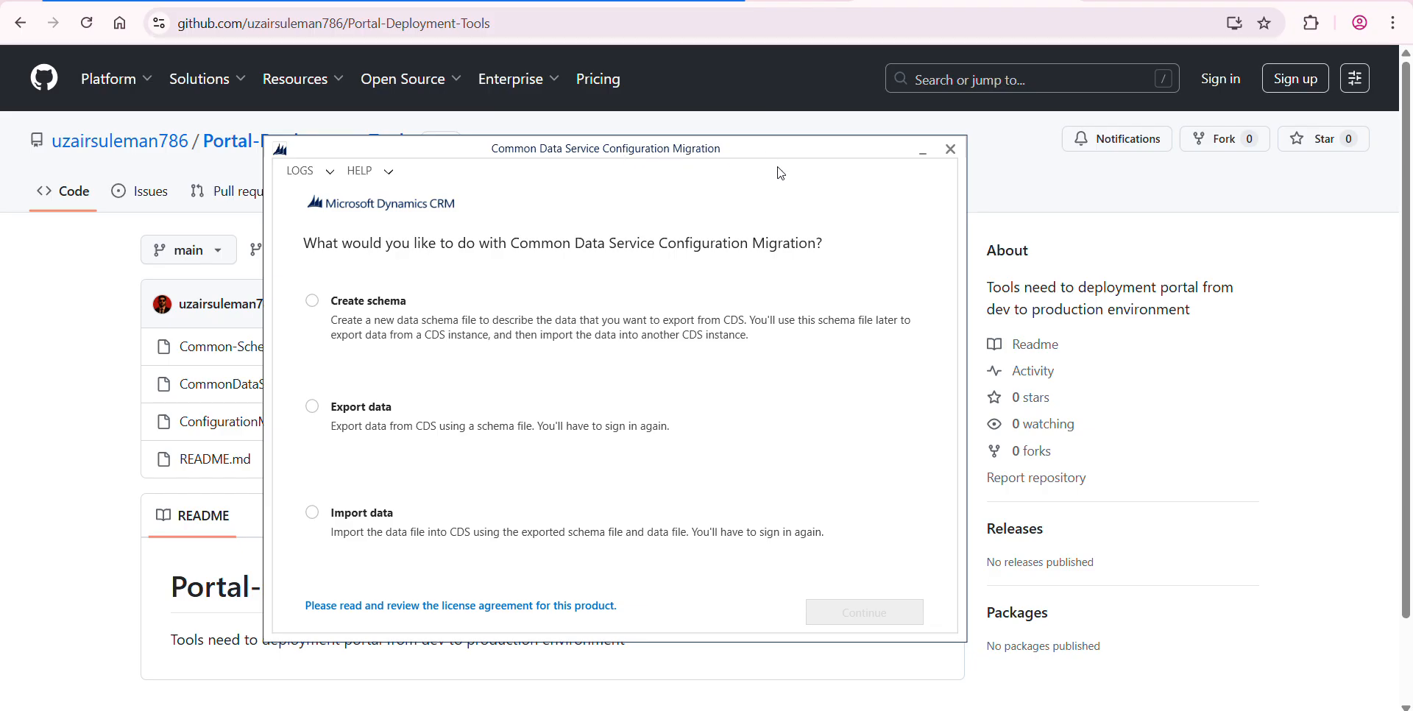
- Close Configuration Migration, switch to the Power Pages home of CoE Production, reload it and show the inactive sites
{"action": "left_click", "coordinate": [950, 148]}
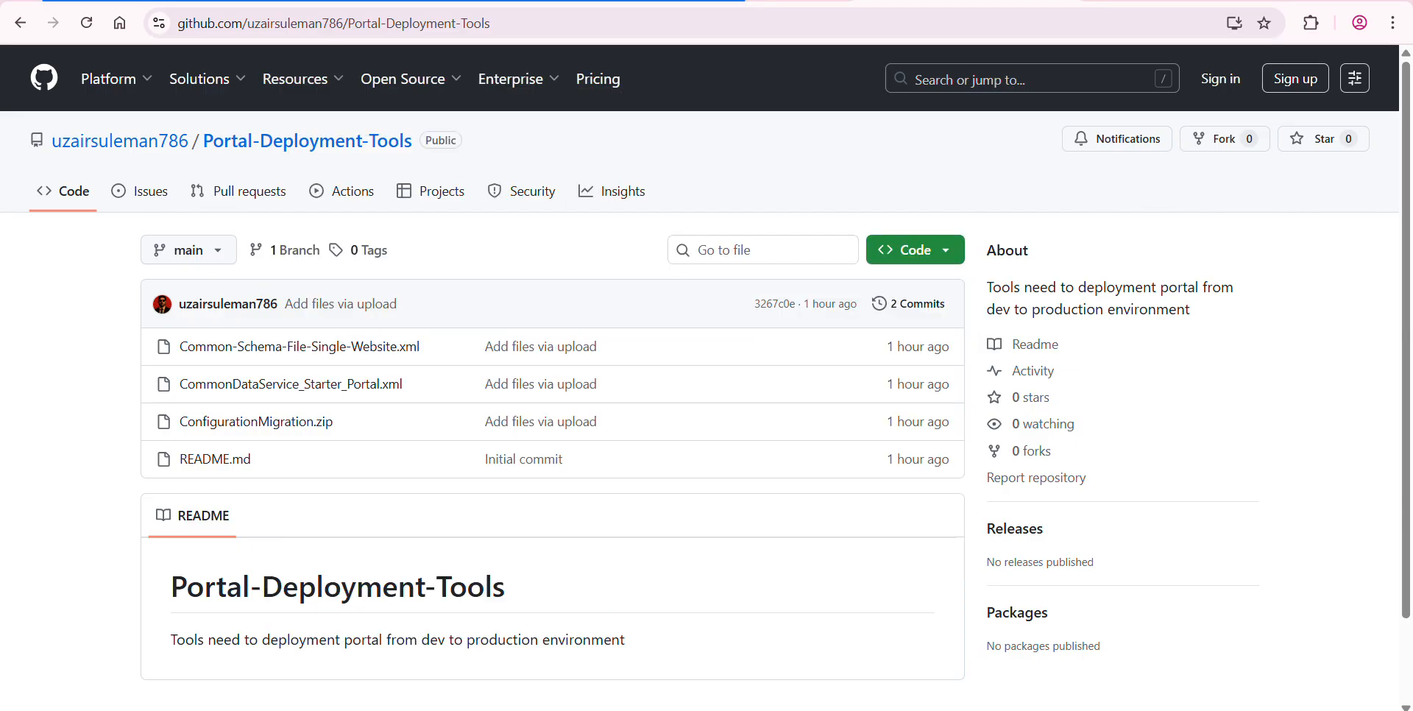
{"action": "left_click", "coordinate": [604, 1]}
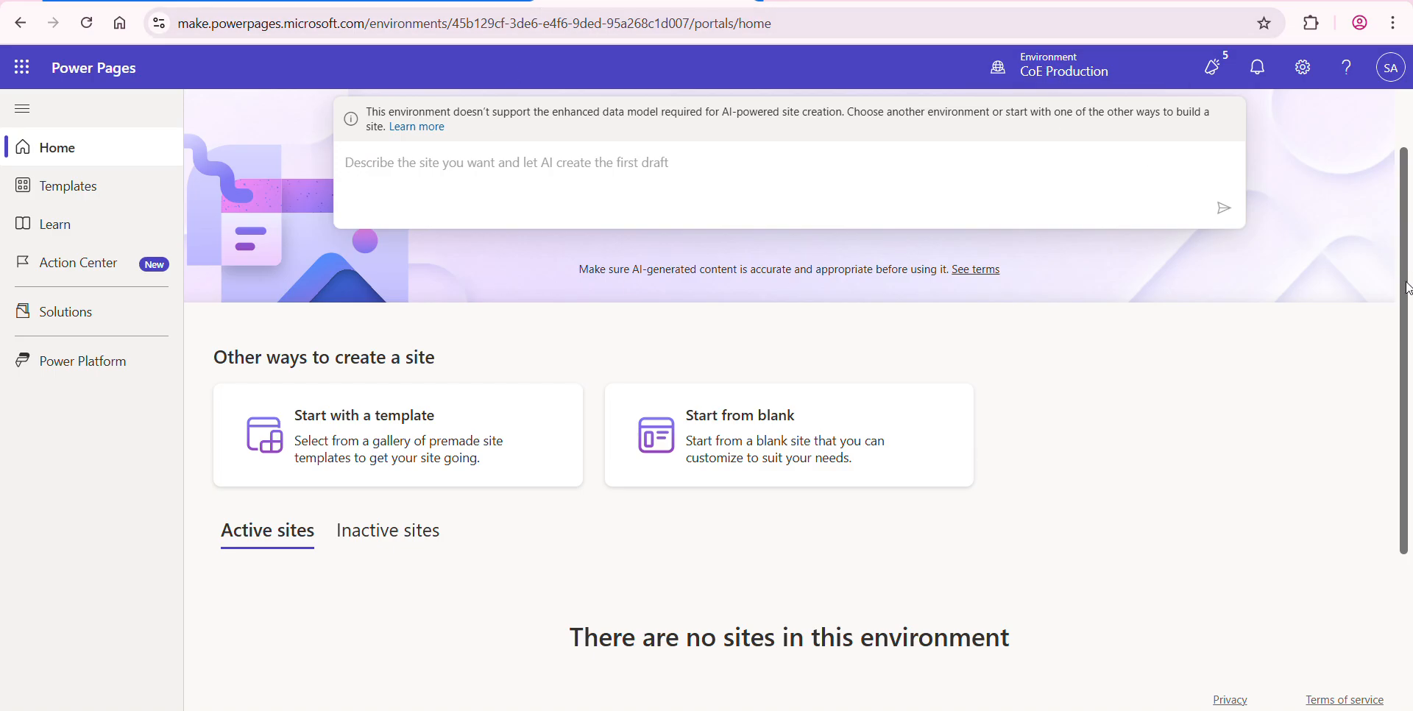
{"action": "scroll", "coordinate": [1402, 243], "scroll_direction": "down", "scroll_amount": 1}
{"action": "scroll", "coordinate": [284, 287], "scroll_direction": "down", "scroll_amount": 2}
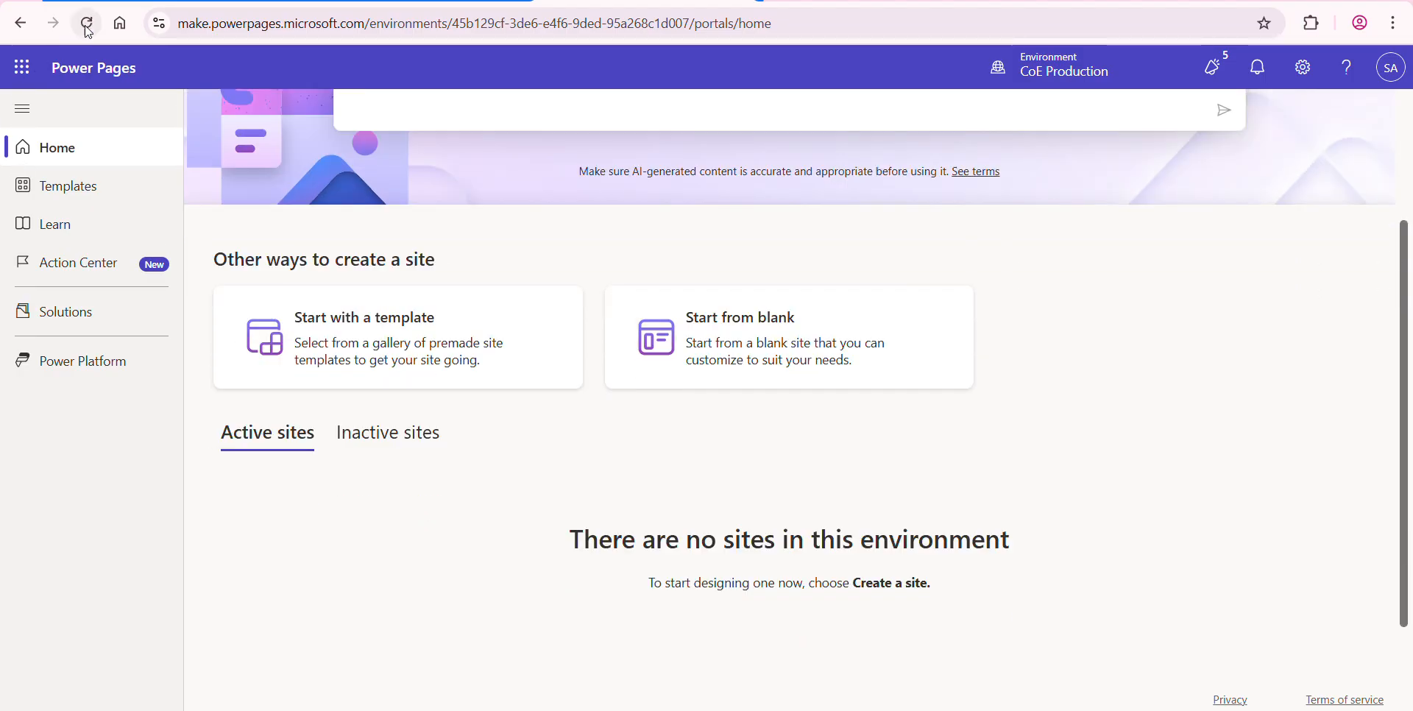
{"action": "left_click", "coordinate": [87, 24]}
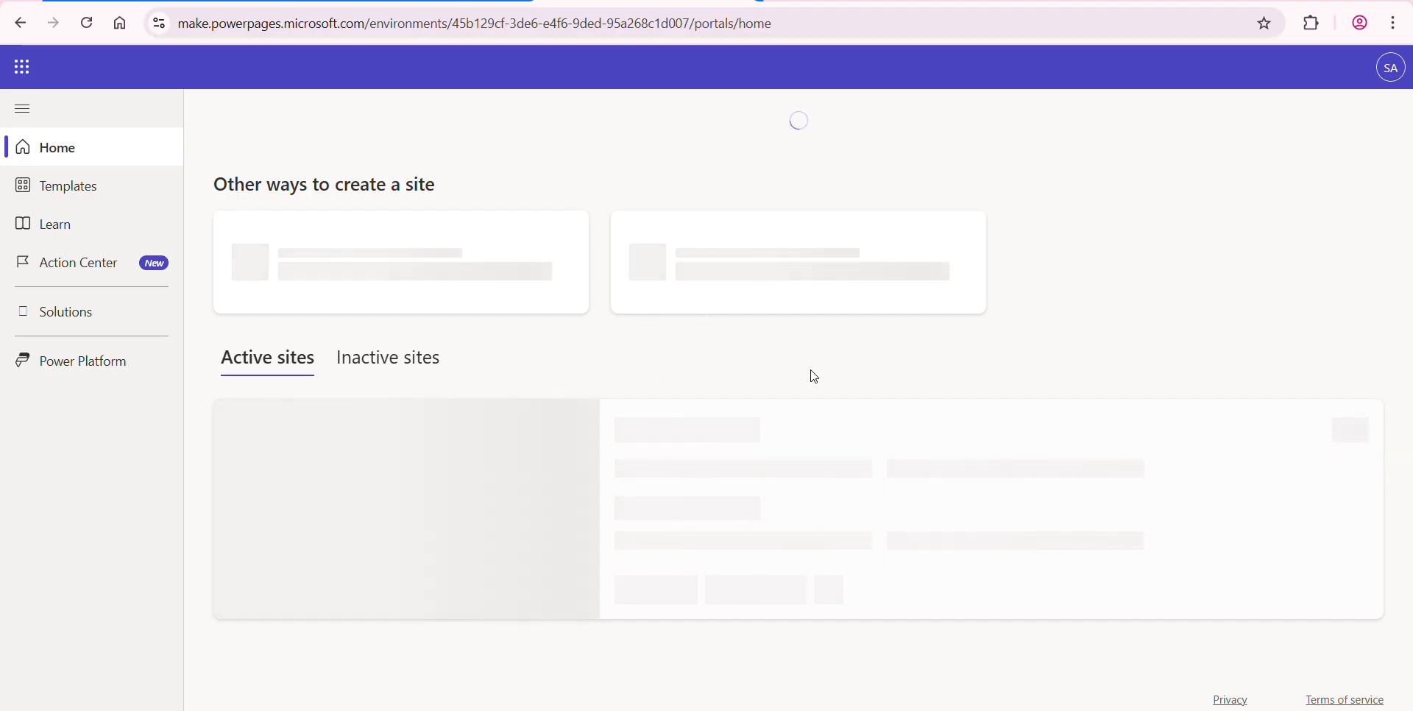
{"action": "left_click", "coordinate": [379, 361]}
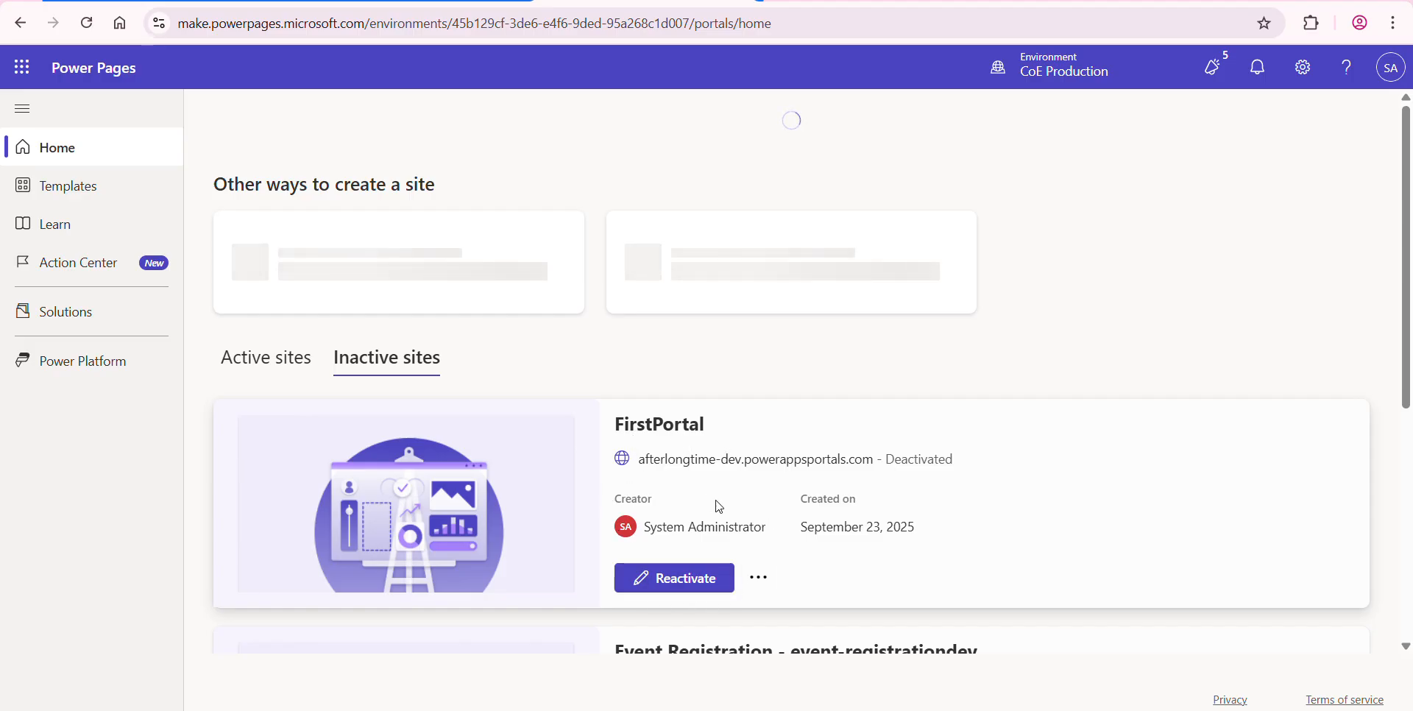
- Reactivate the inactive FirstPortal site with the web address afterlongtime.powerappsportals.com
{"action": "left_click", "coordinate": [667, 586]}
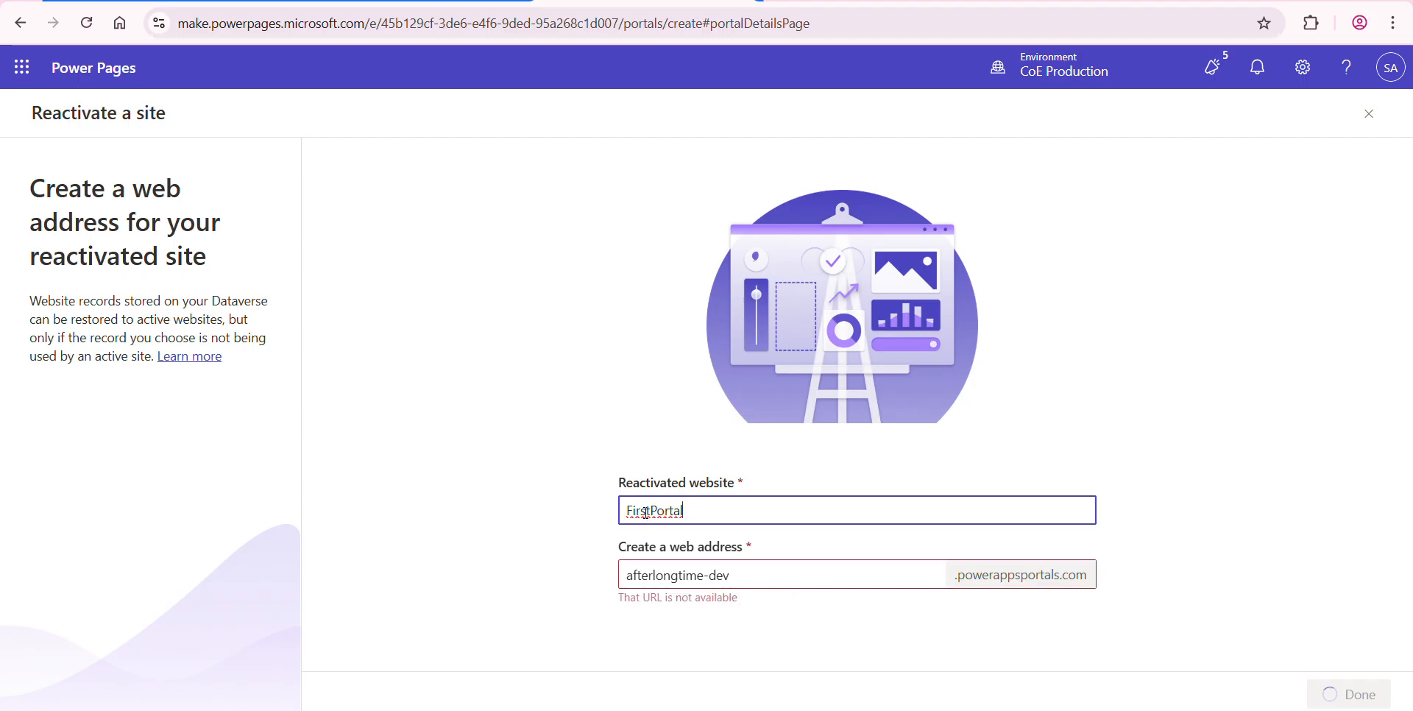
{"action": "left_click_drag", "start_coordinate": [704, 576], "coordinate": [748, 575]}
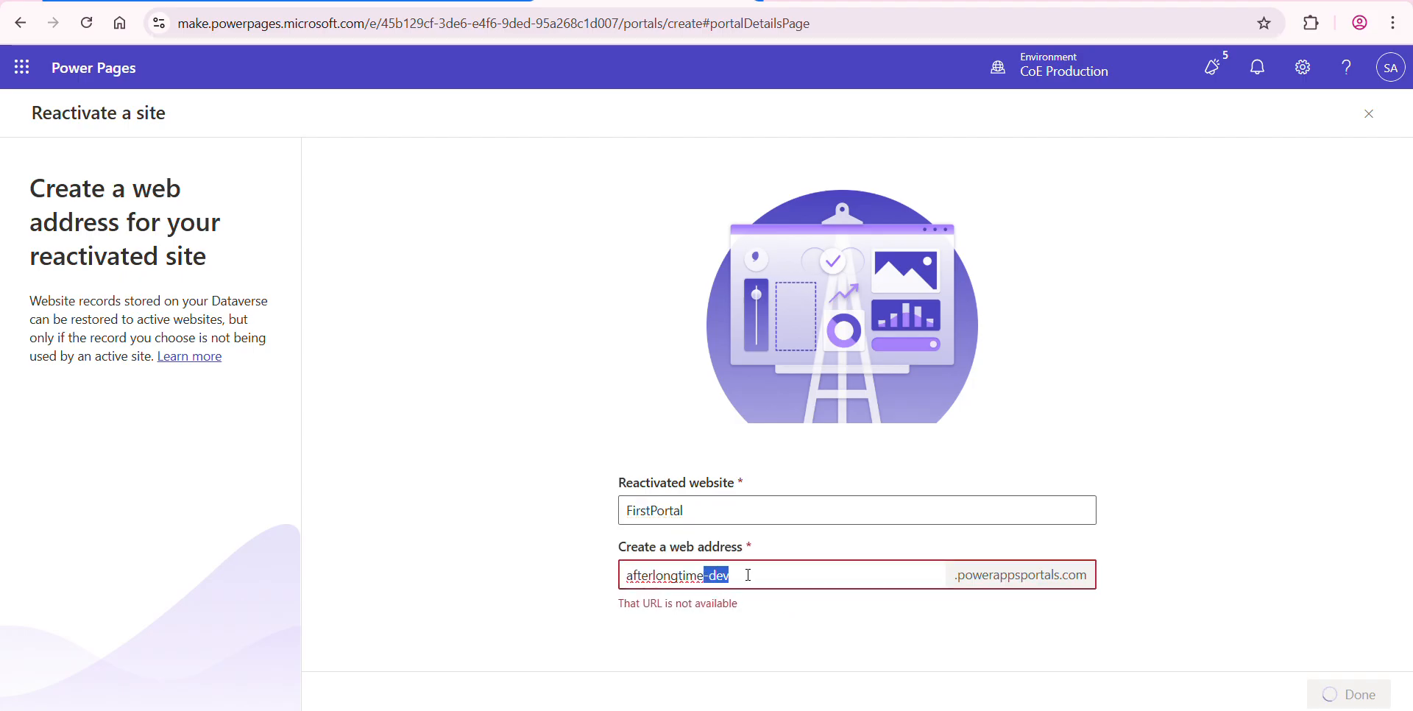
{"action": "key", "text": "BackSpace"}
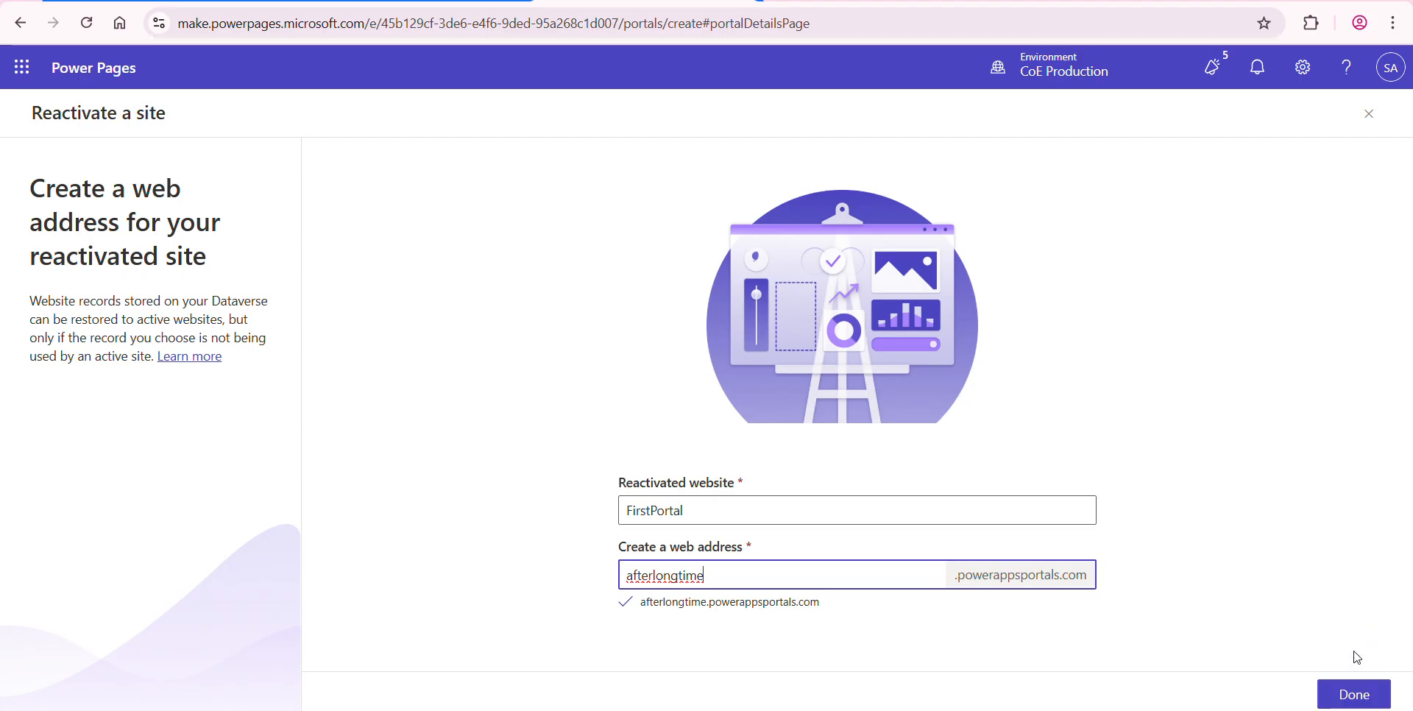
{"action": "left_click", "coordinate": [1356, 695]}
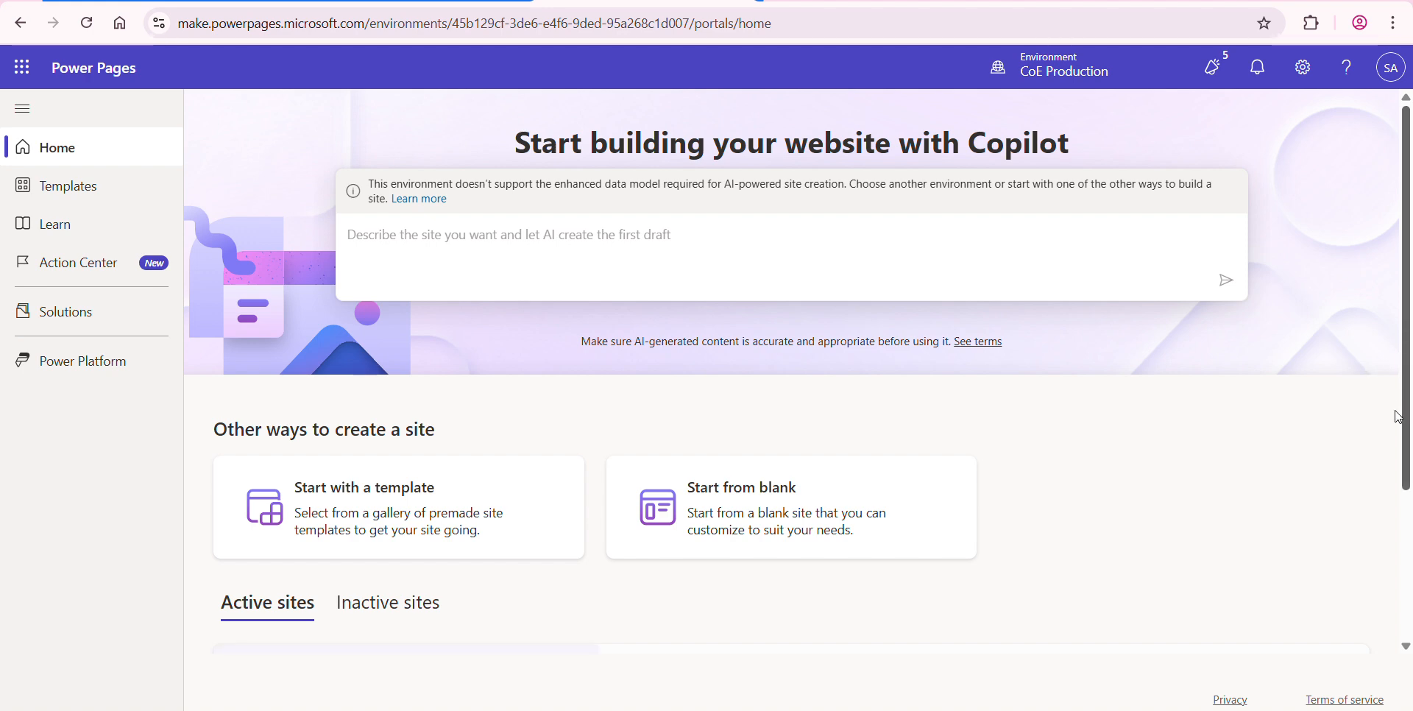
- Visit the reactivated FirstPortal's web address and open the site for editing in the design studio
{"action": "scroll", "coordinate": [1391, 486], "scroll_direction": "down", "scroll_amount": 3}
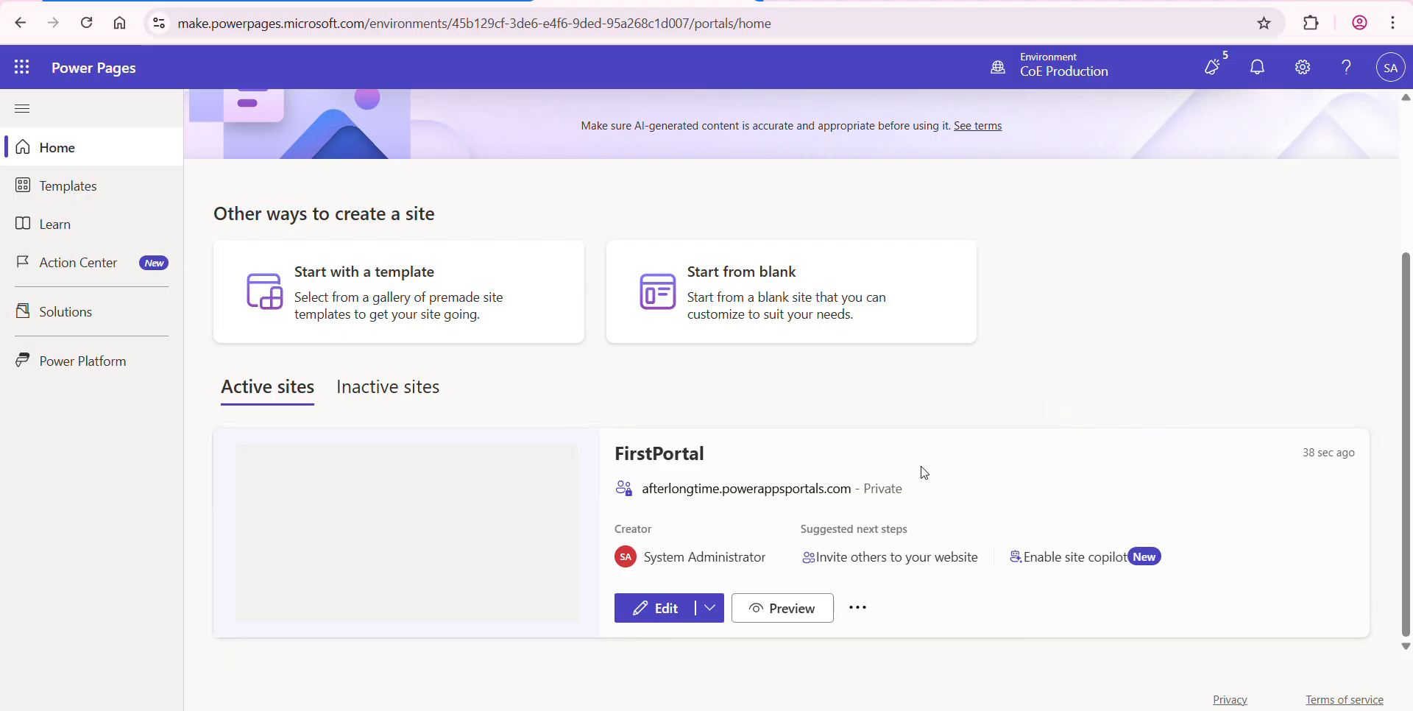
{"action": "left_click", "coordinate": [229, 4]}
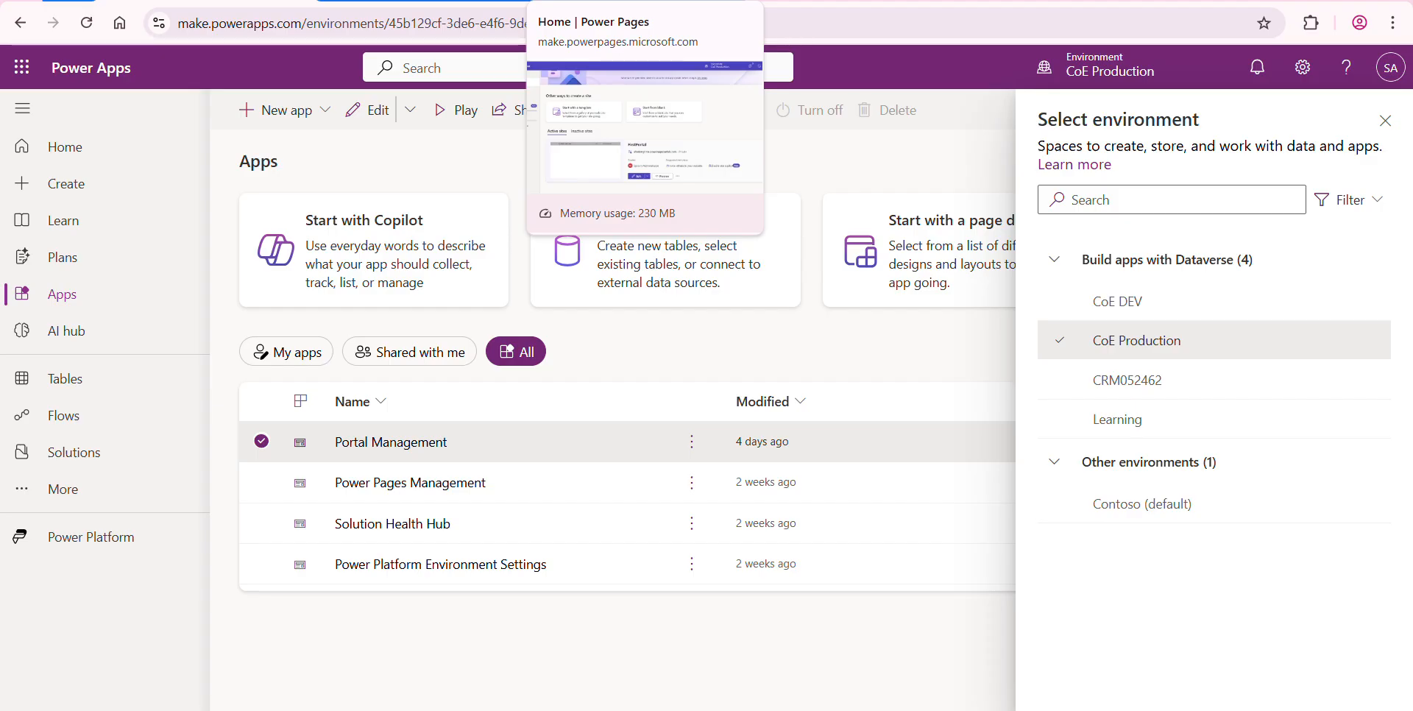
{"action": "left_click", "coordinate": [637, 1]}
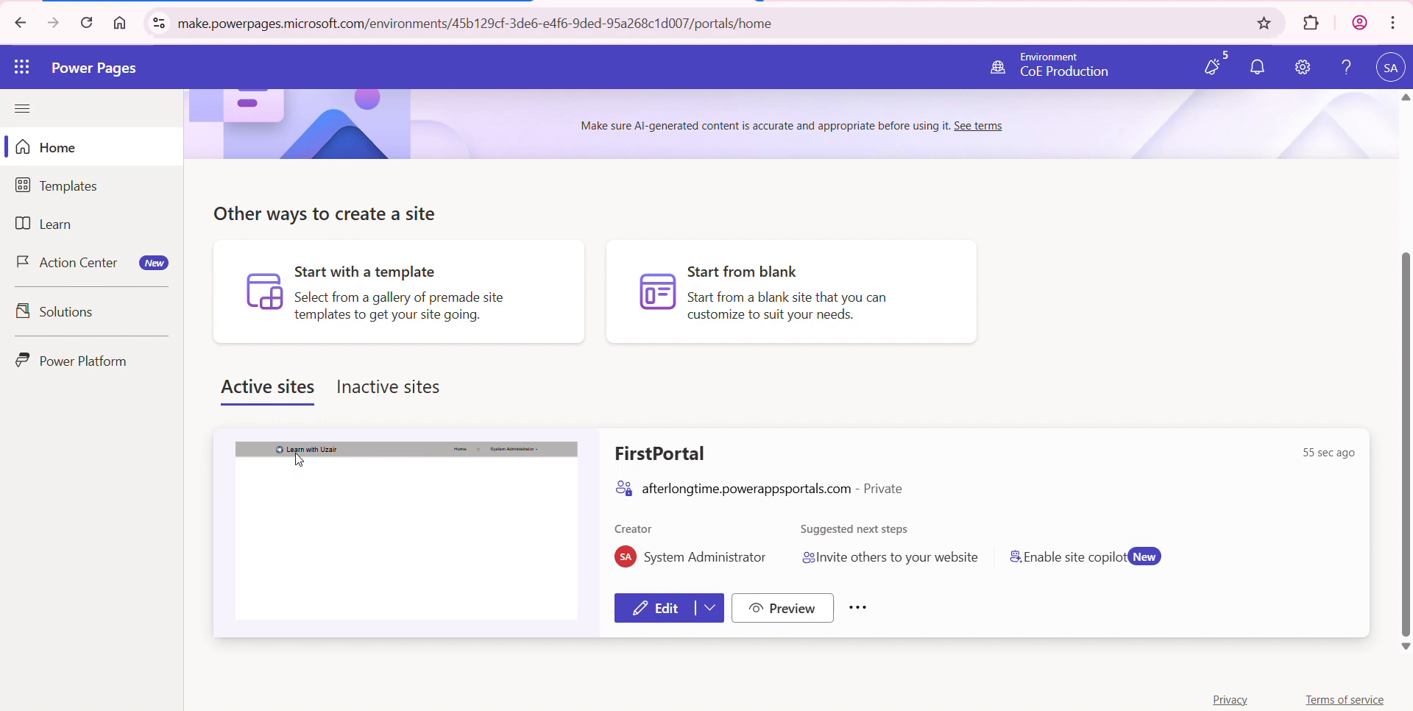
{"action": "left_click", "coordinate": [718, 492]}
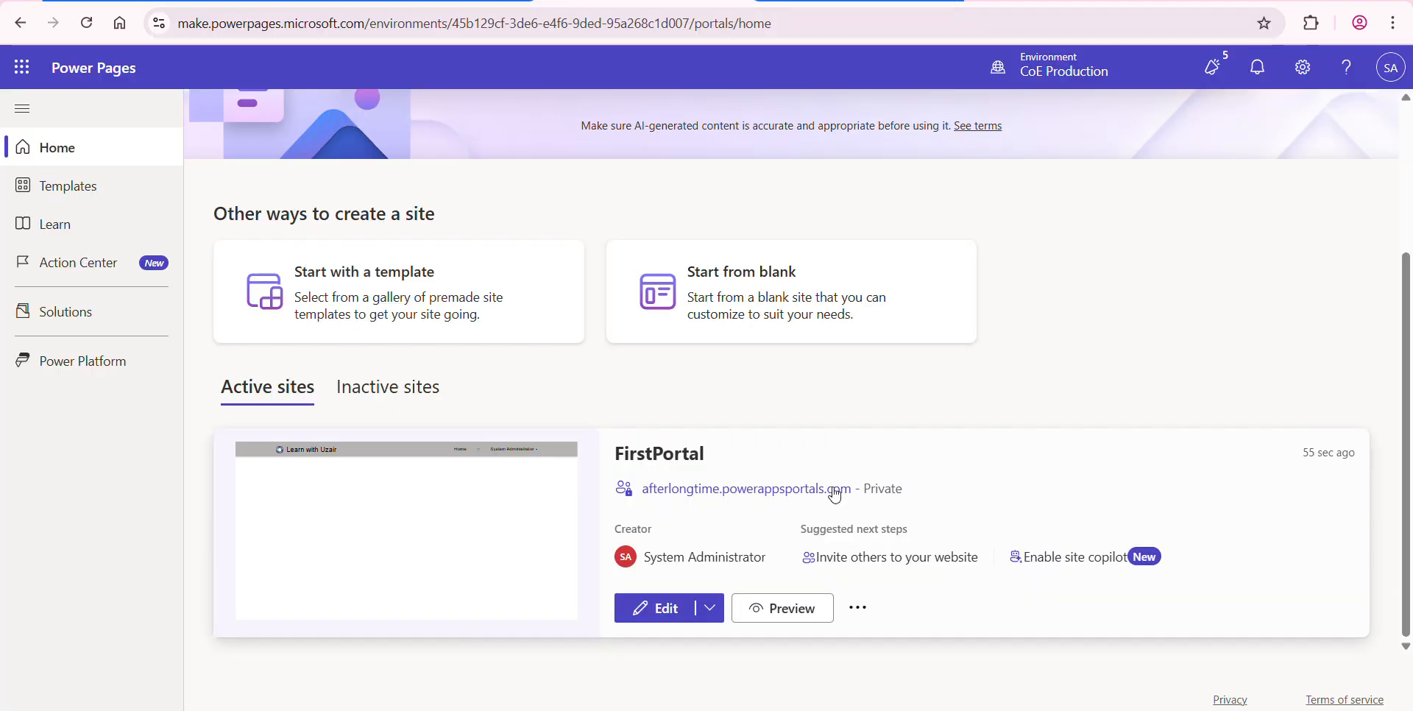
{"action": "left_click", "coordinate": [675, 611]}
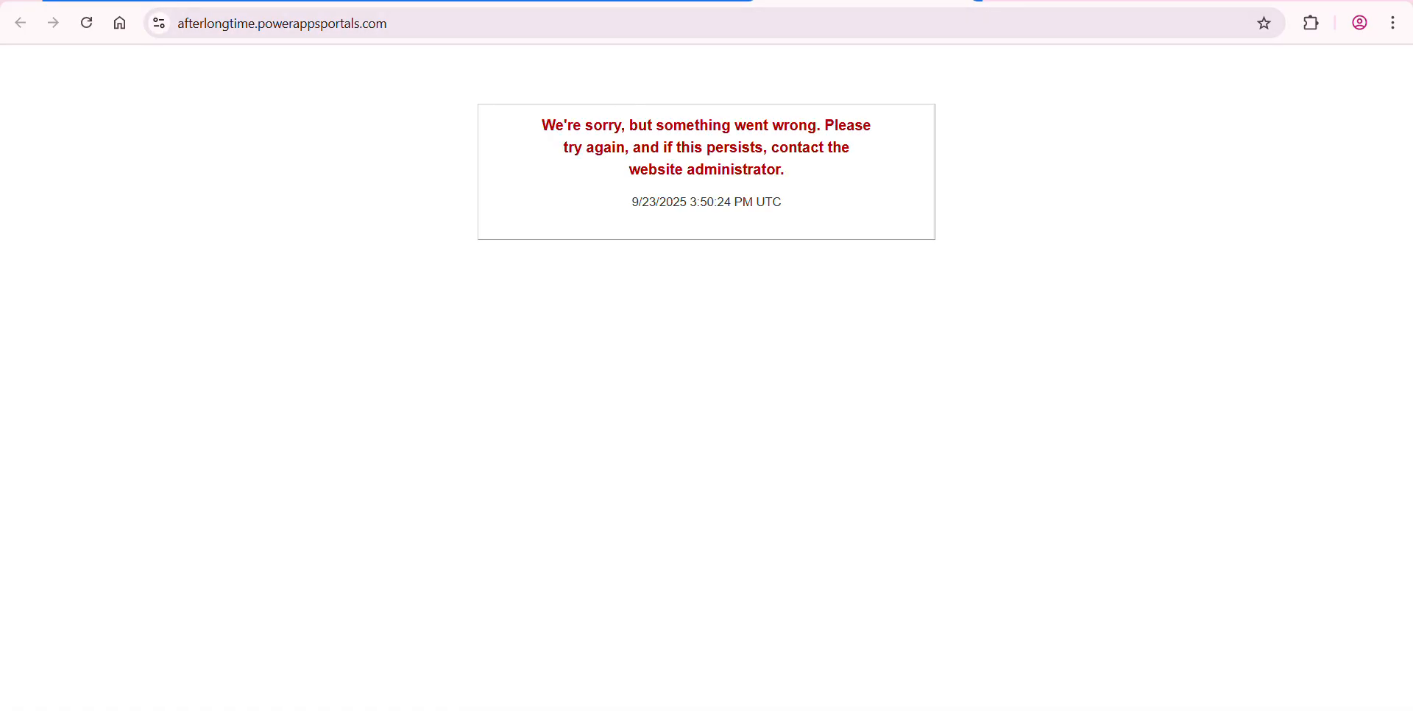
{"action": "left_click", "coordinate": [962, 1]}
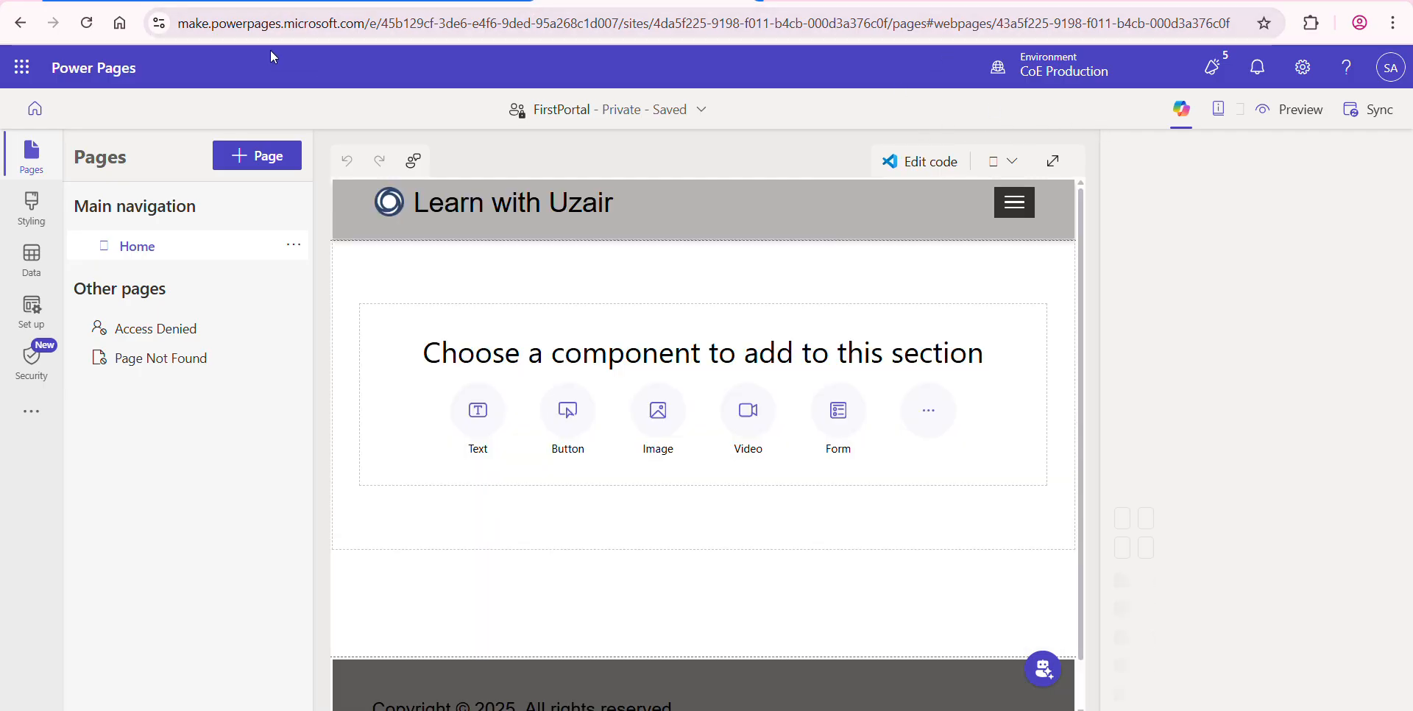
- Switch to the Power Platform admin center and open the details of the FirstPortal site in CoE Production
{"action": "left_click", "coordinate": [388, 4]}
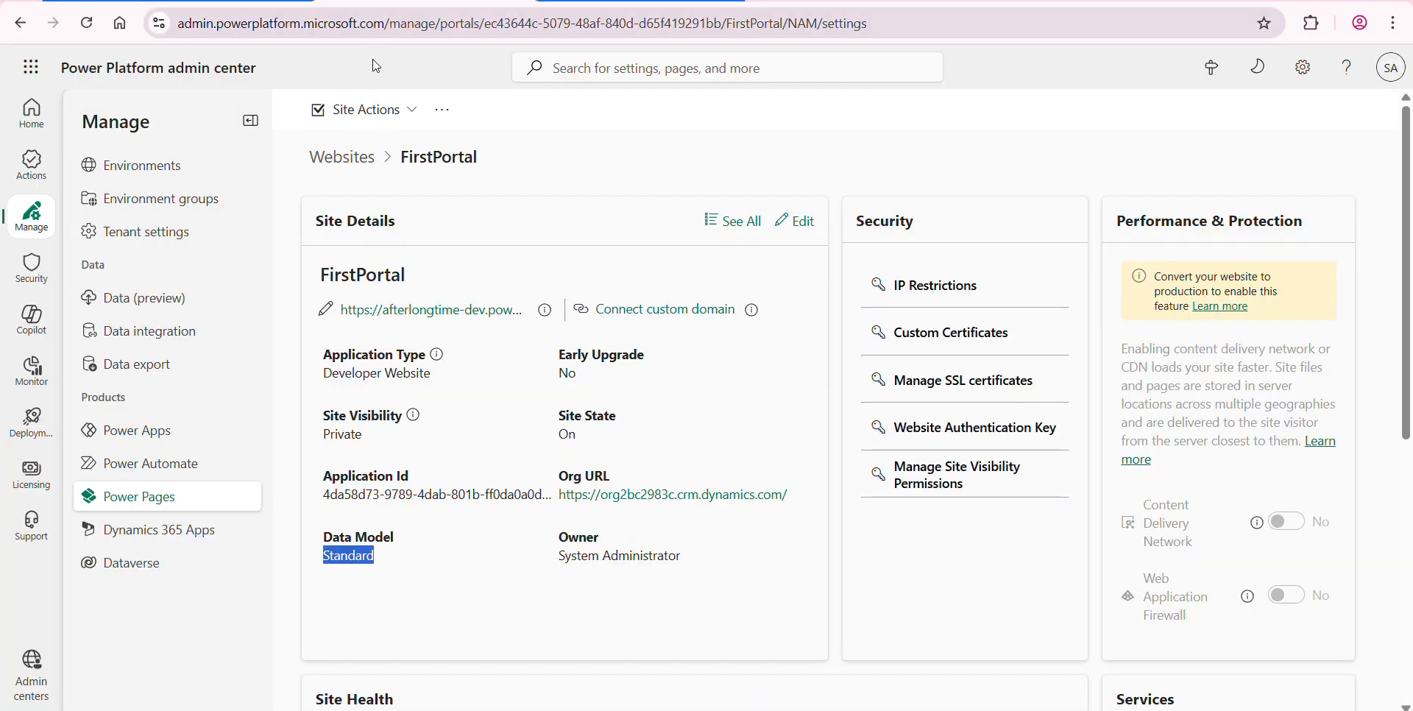
{"action": "left_click", "coordinate": [145, 503]}
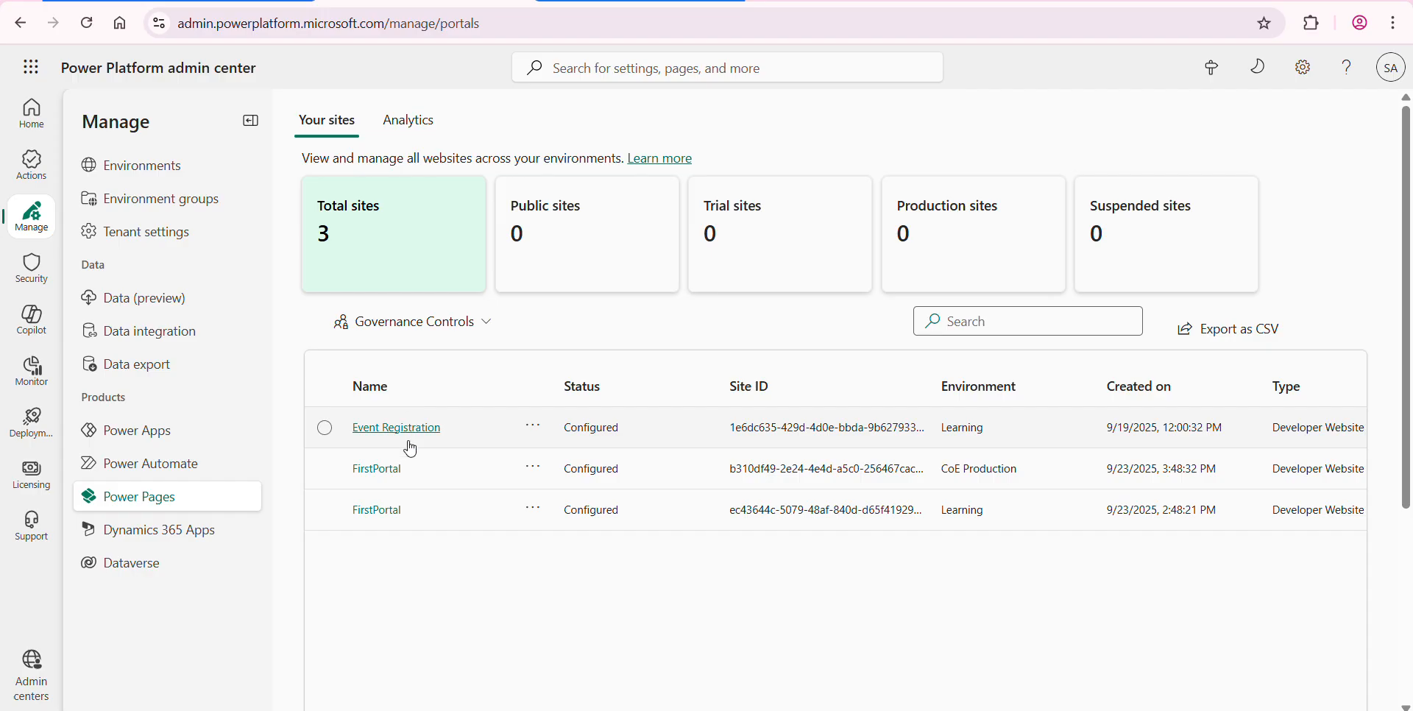
{"action": "left_click", "coordinate": [378, 471]}
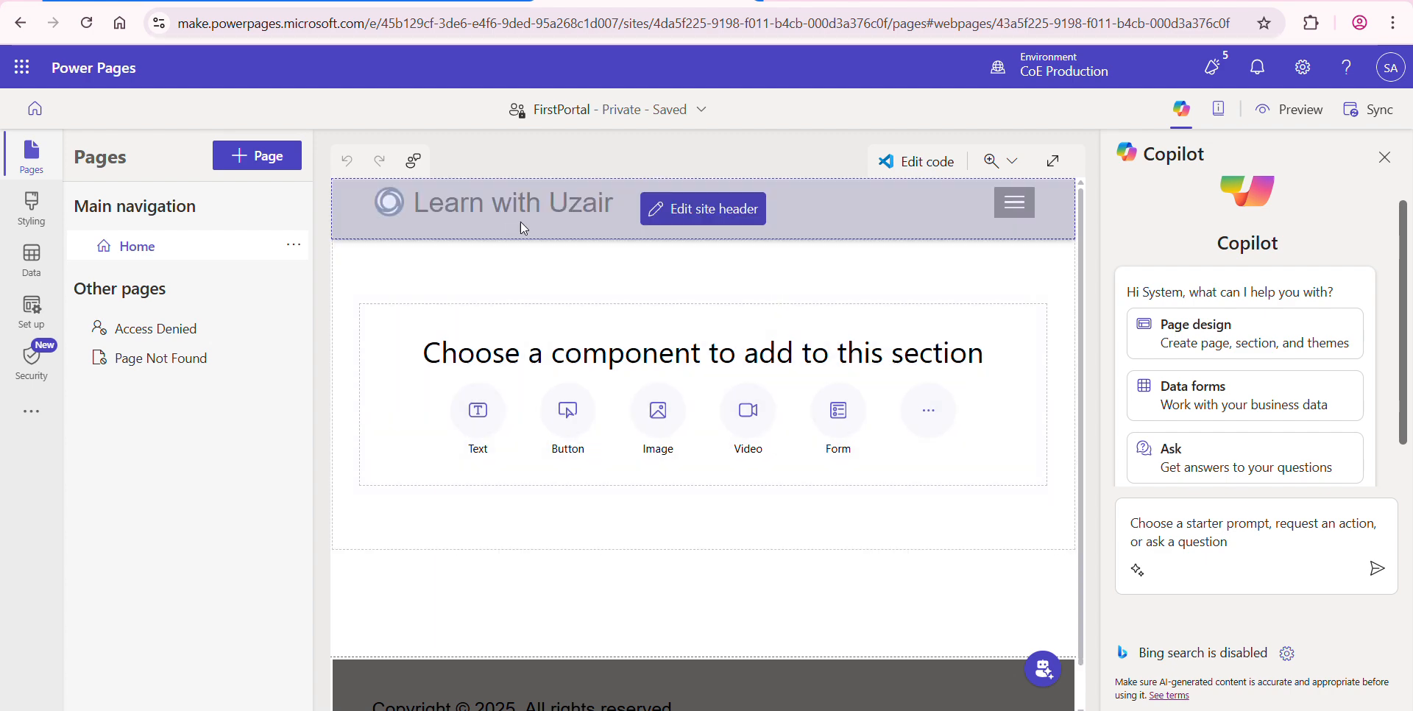
- Preview FirstPortal at desktop size from the design studio and return to the editor
{"action": "left_click", "coordinate": [1280, 118]}
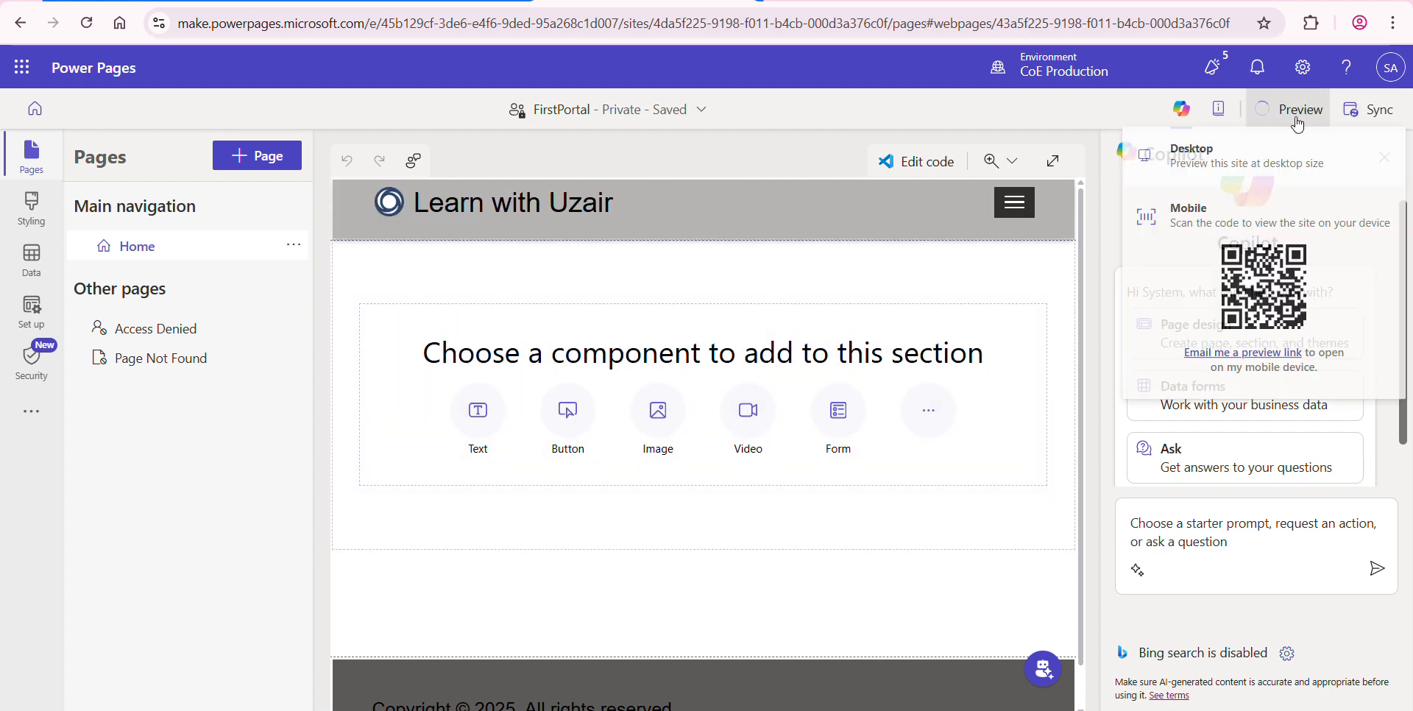
{"action": "left_click", "coordinate": [1229, 163]}
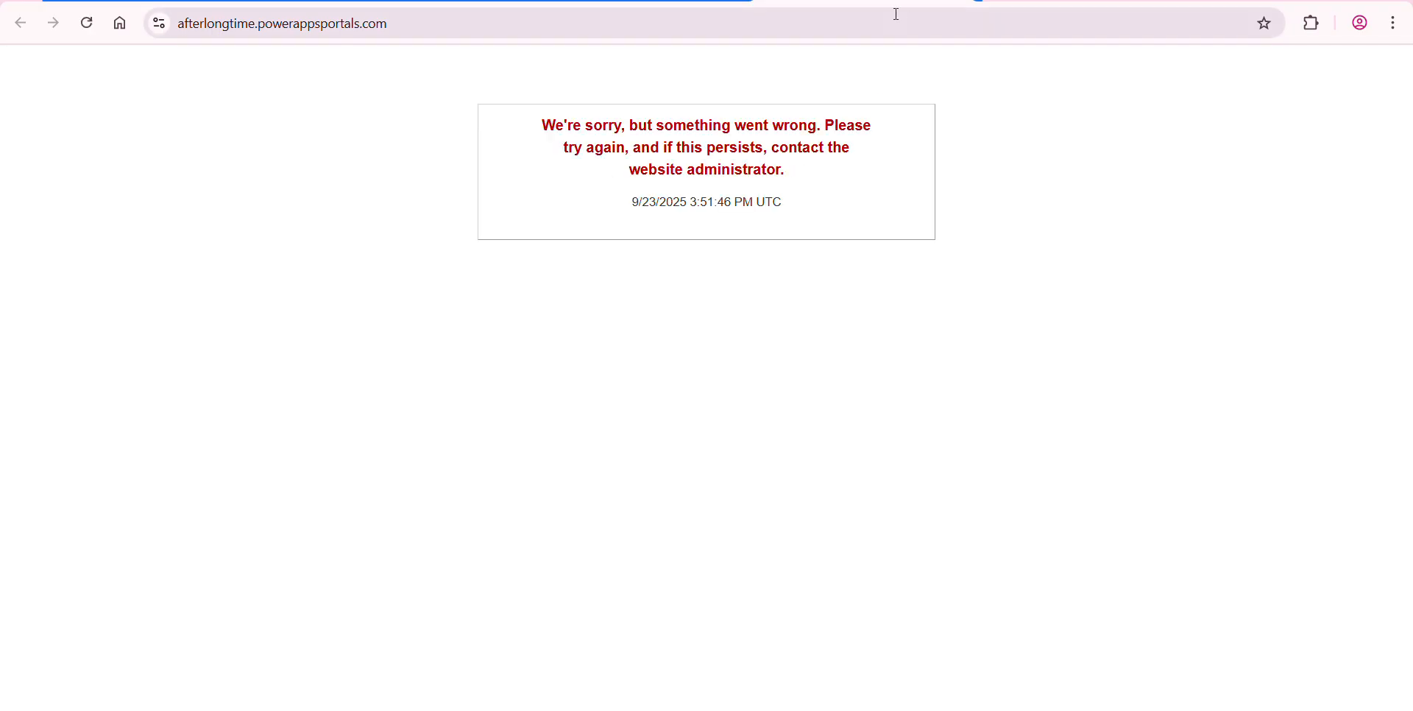
{"action": "left_click", "coordinate": [957, 2]}
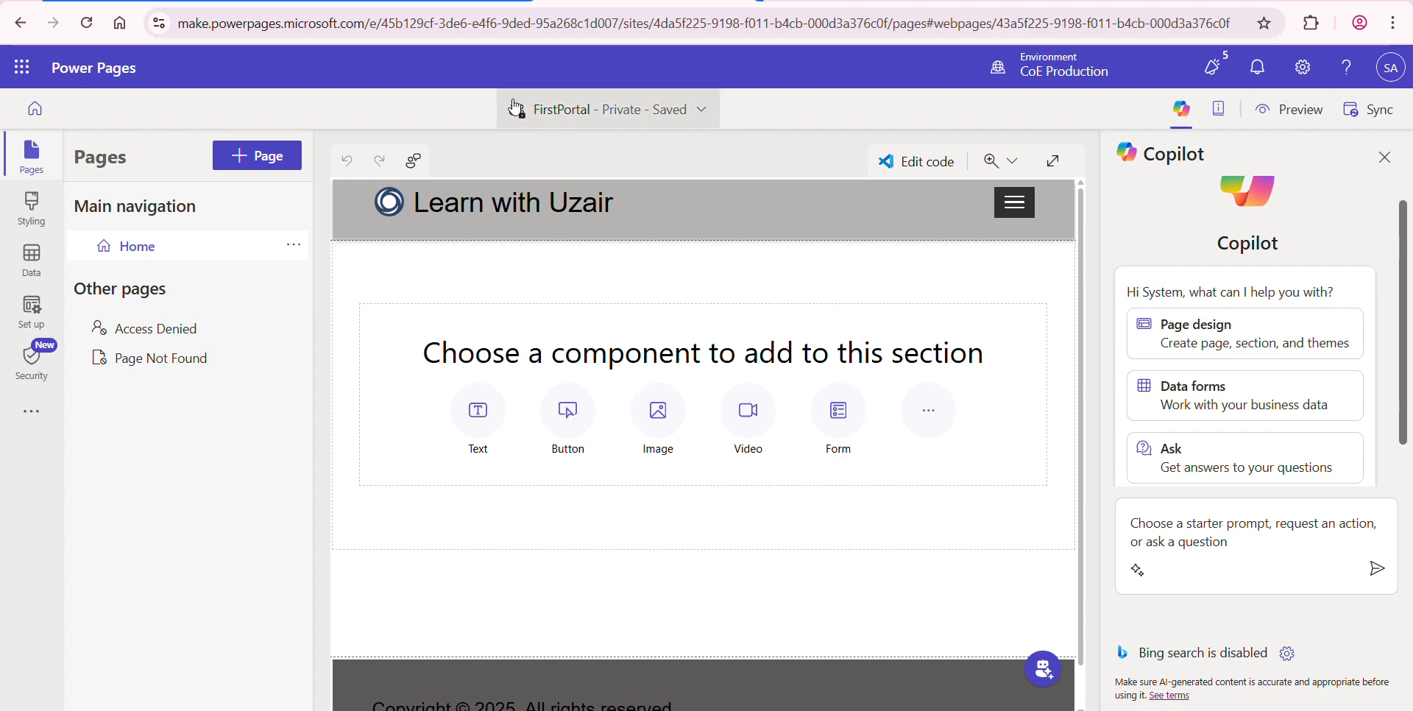
- Check the production FirstPortal's data model in the admin center and visit the site through its listed URL
{"action": "left_click", "coordinate": [418, 2]}
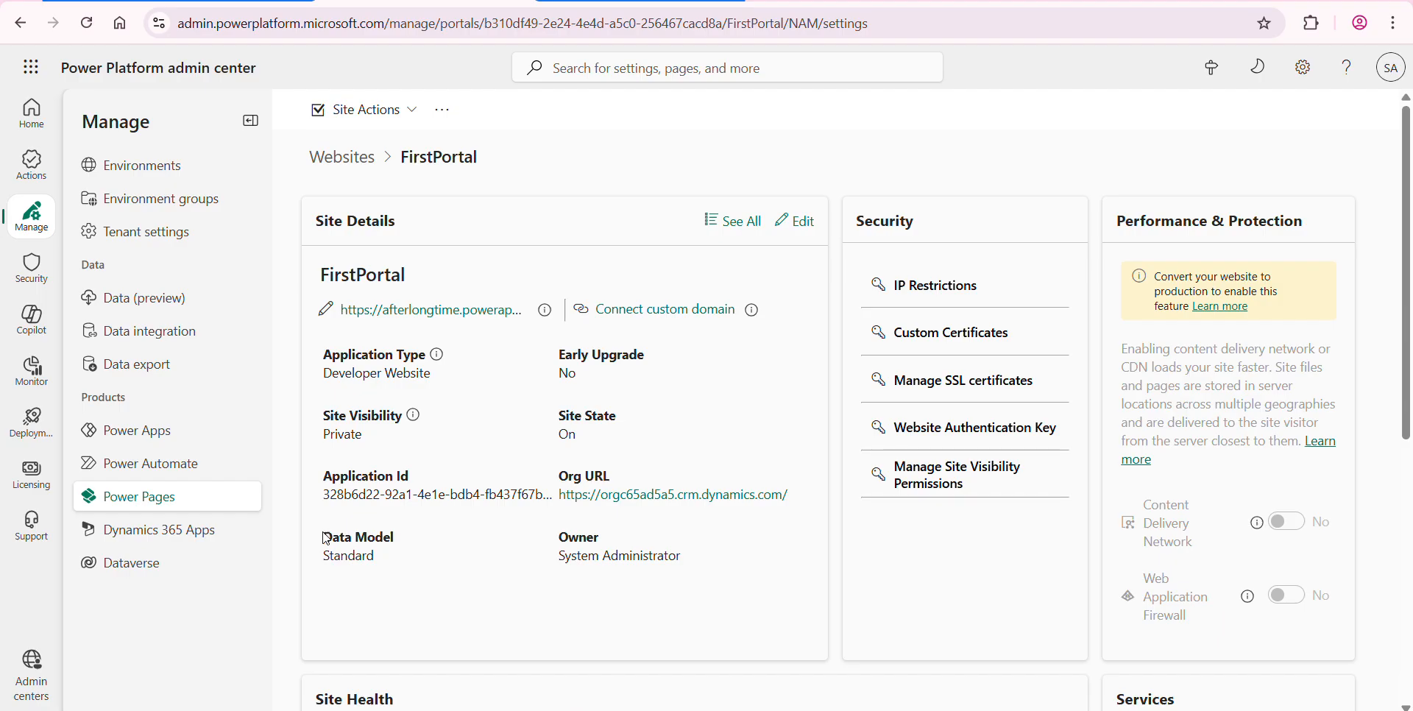
{"action": "double_click", "coordinate": [355, 557]}
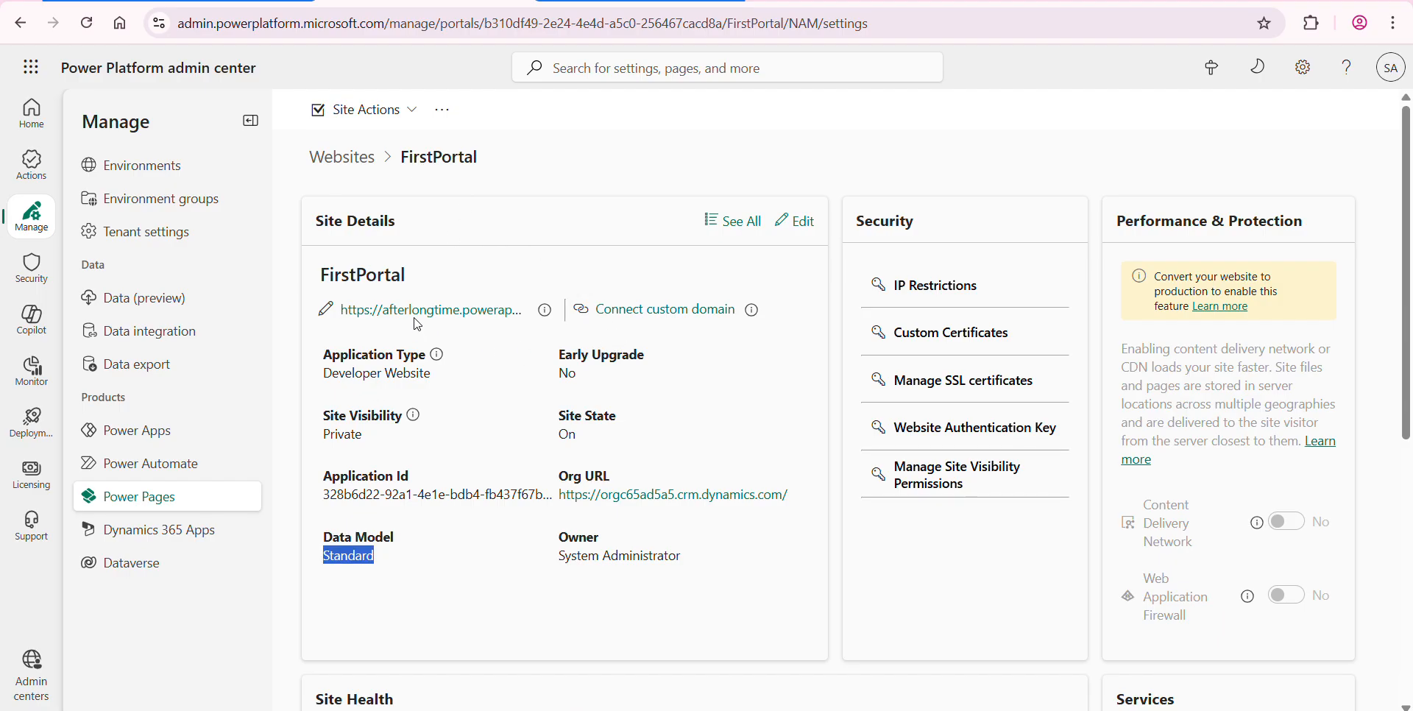
{"action": "left_click", "coordinate": [433, 315]}
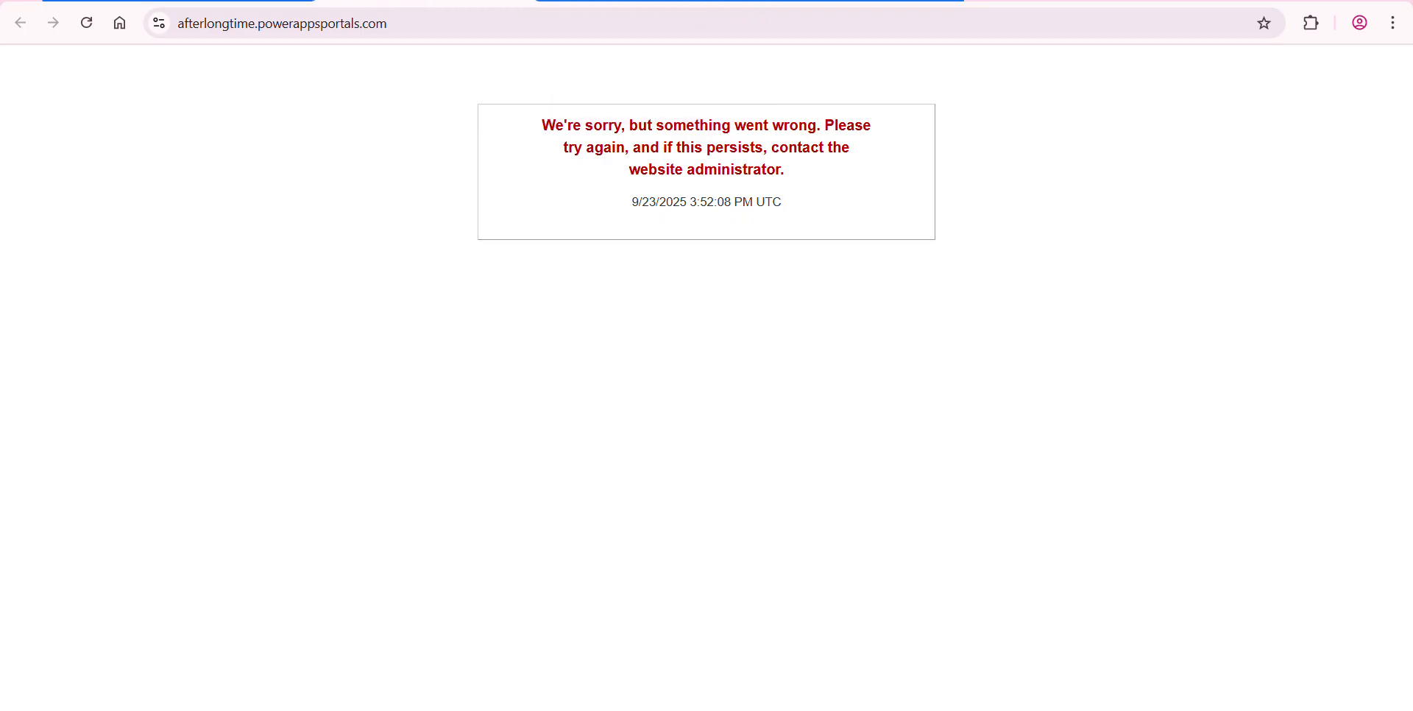
{"action": "left_click", "coordinate": [517, 1]}
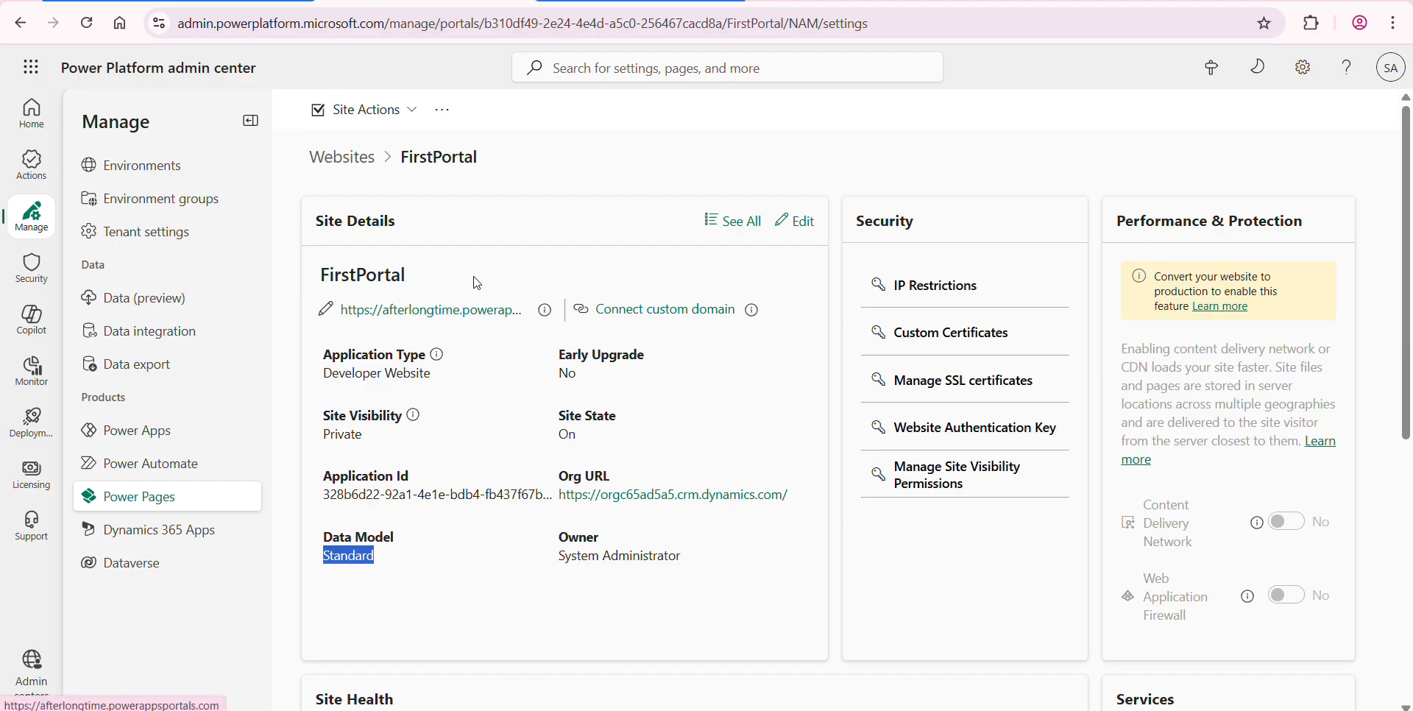
{"action": "left_click", "coordinate": [545, 2]}
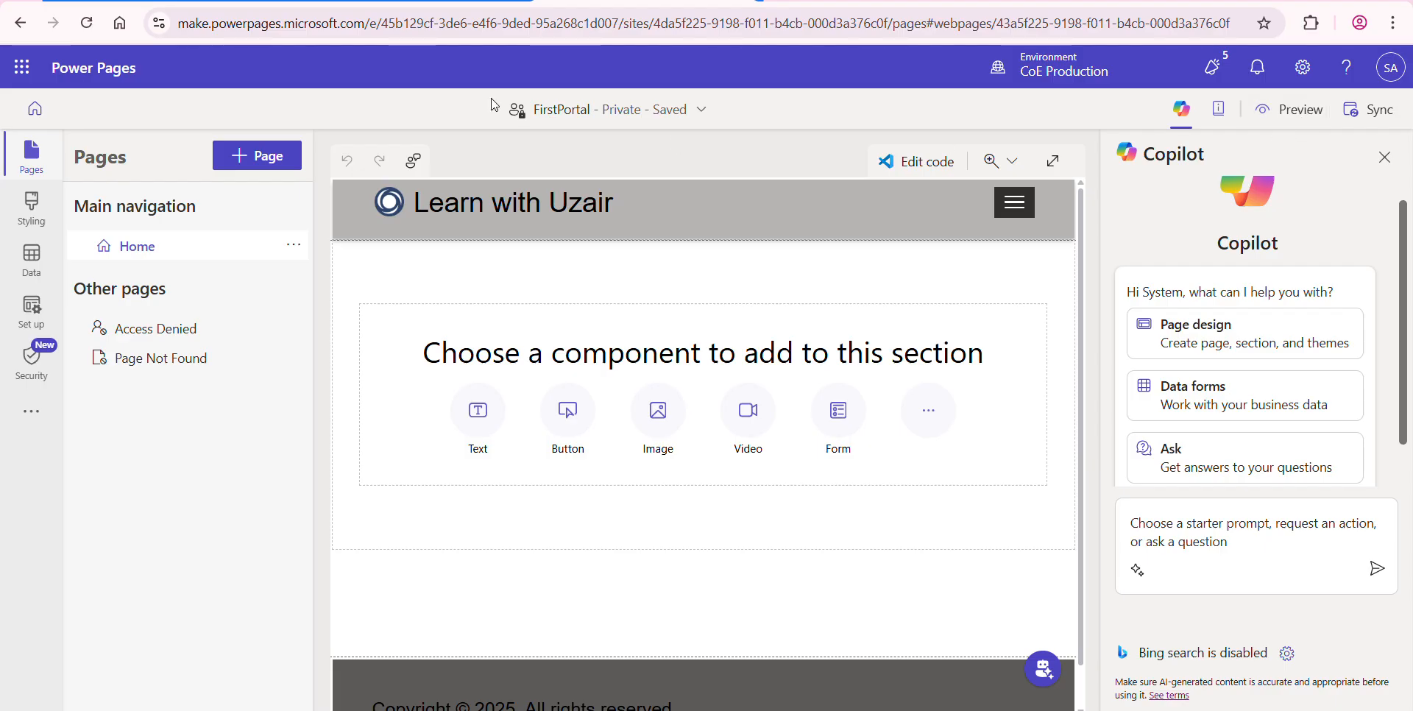
{"action": "left_click", "coordinate": [471, 2]}
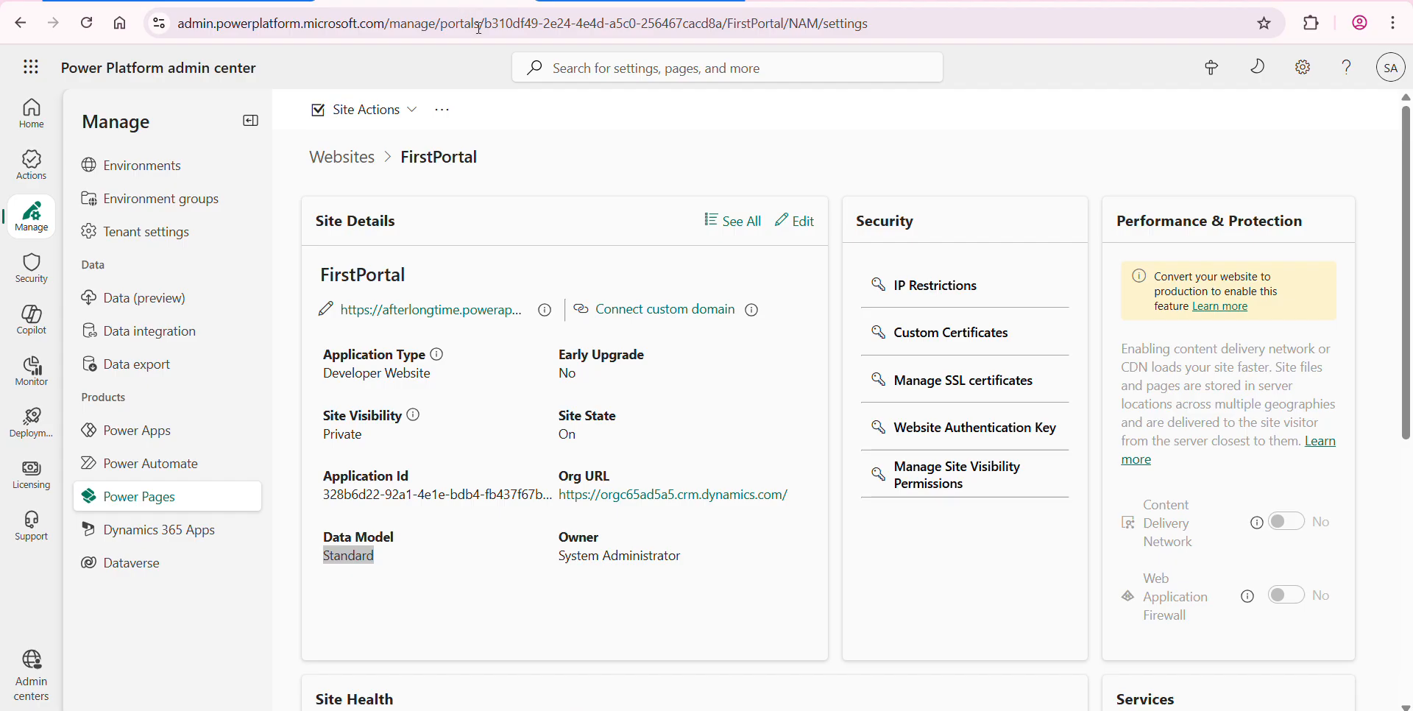
{"action": "left_click", "coordinate": [551, 593]}
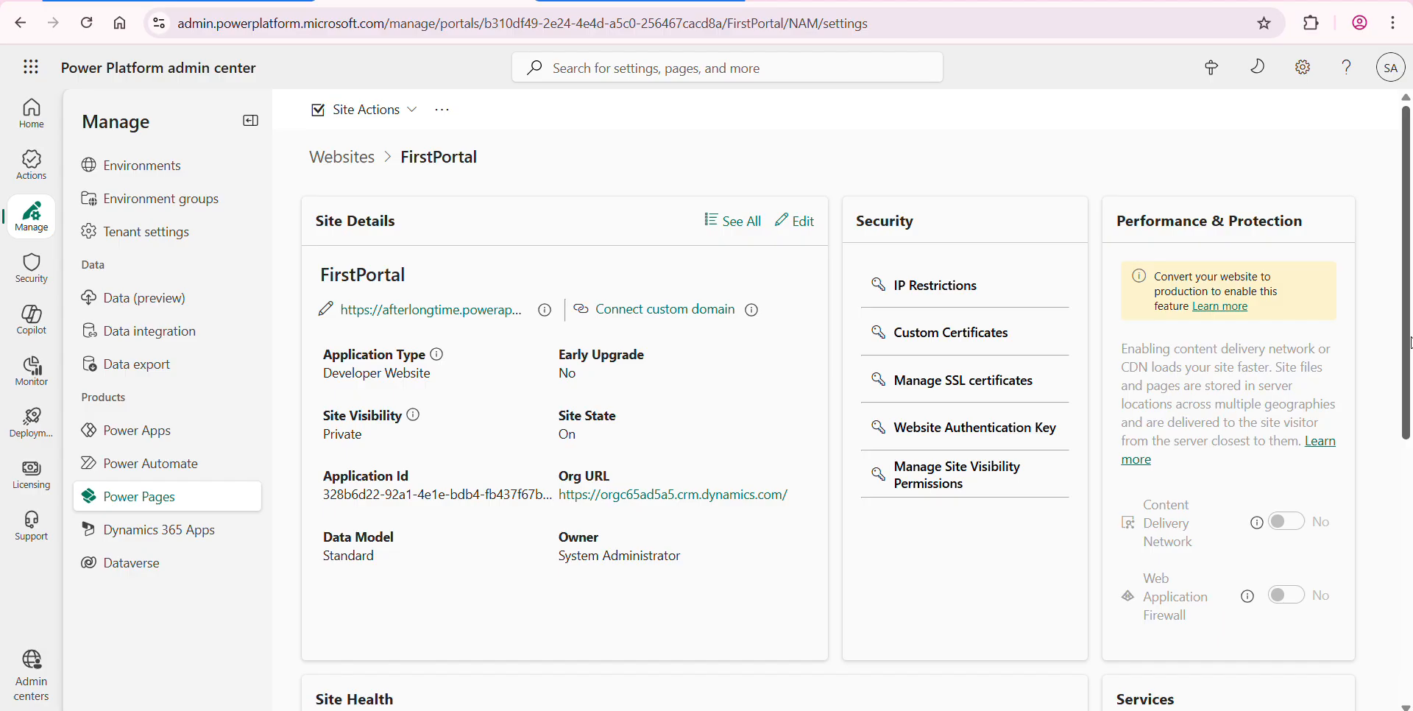
{"action": "mouse_move", "coordinate": [1408, 343]}
{"action": "left_mouse_down"}
{"action": "mouse_move", "coordinate": [1407, 495]}
{"action": "mouse_move", "coordinate": [1406, 346]}
{"action": "left_mouse_up"}
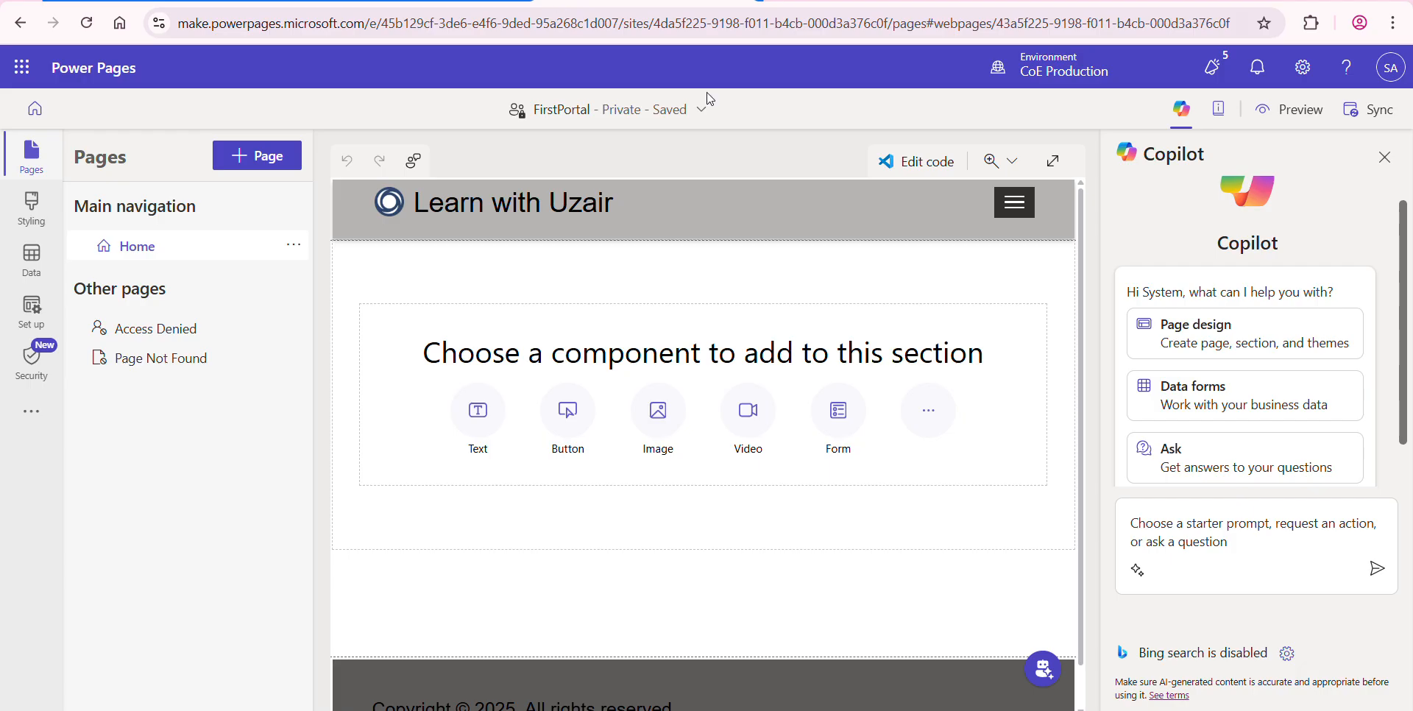
- Preview FirstPortal at desktop size again and accept the Portals-FirstPortal permissions with consent on behalf of the organization
{"action": "left_click", "coordinate": [1296, 109]}
{"action": "left_click", "coordinate": [1250, 163]}
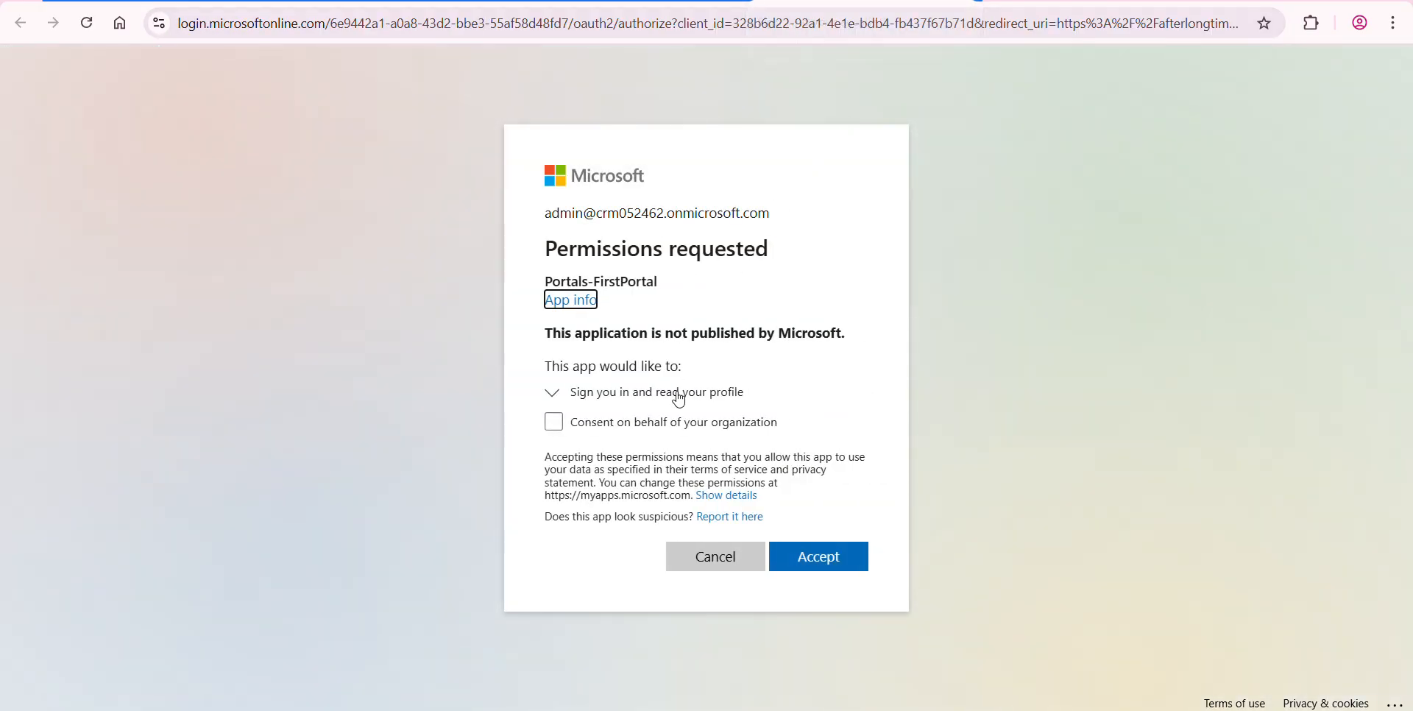
{"action": "left_click", "coordinate": [661, 424]}
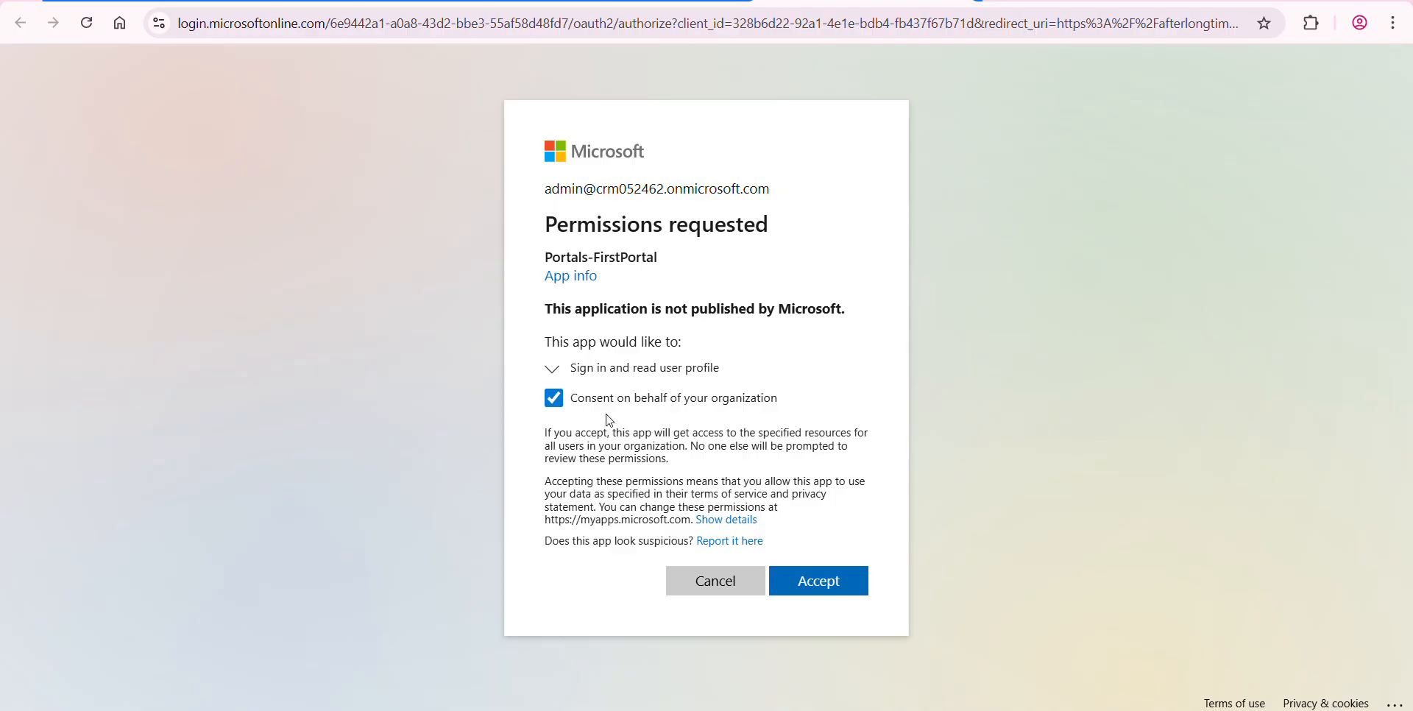
{"action": "left_click", "coordinate": [798, 589]}
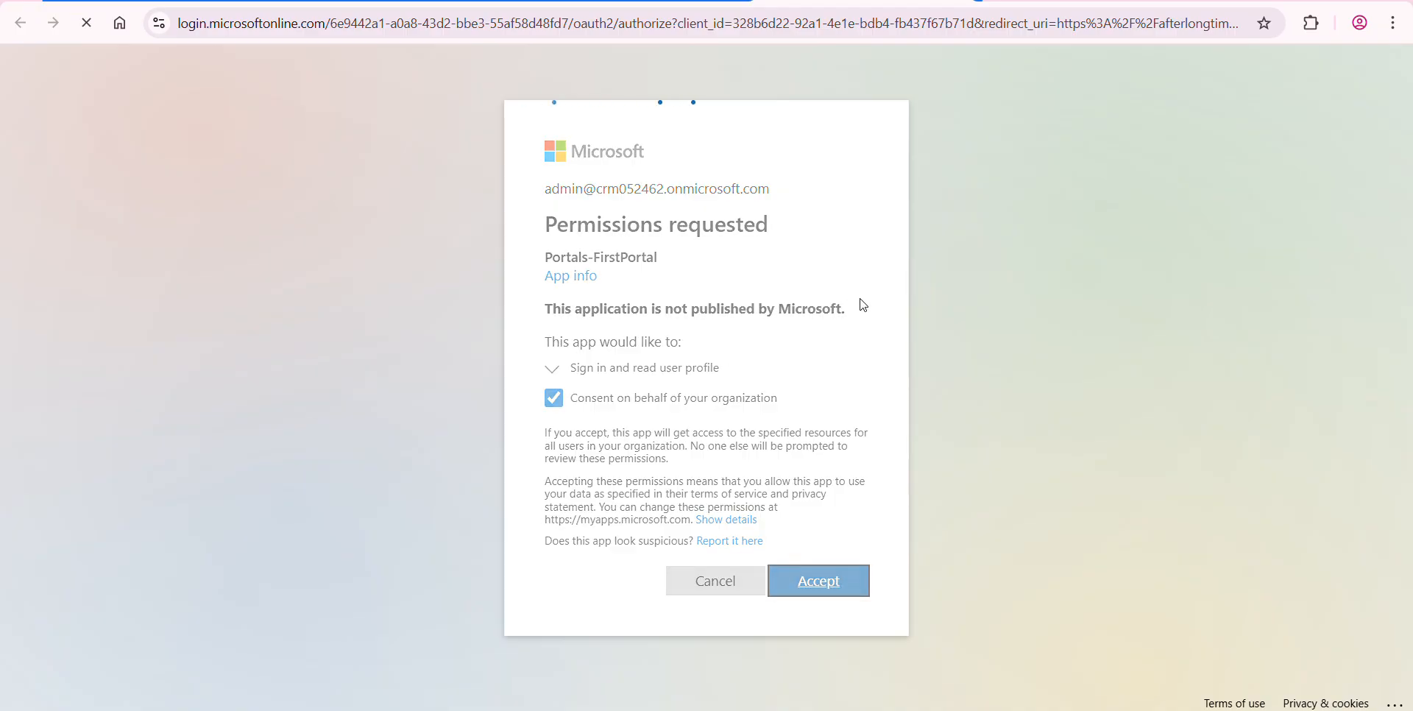